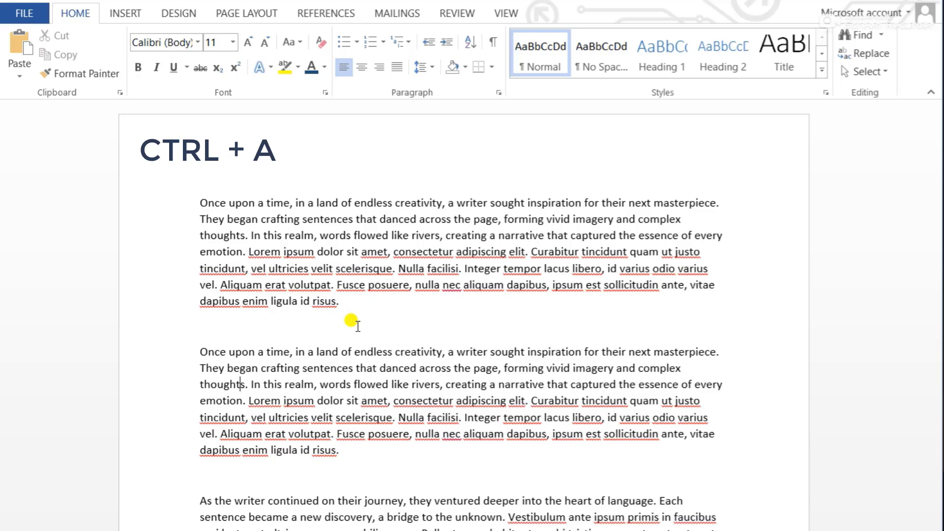
Select all the text in the document, and clear the selection
{"action": "key", "text": "ctrl+a"}
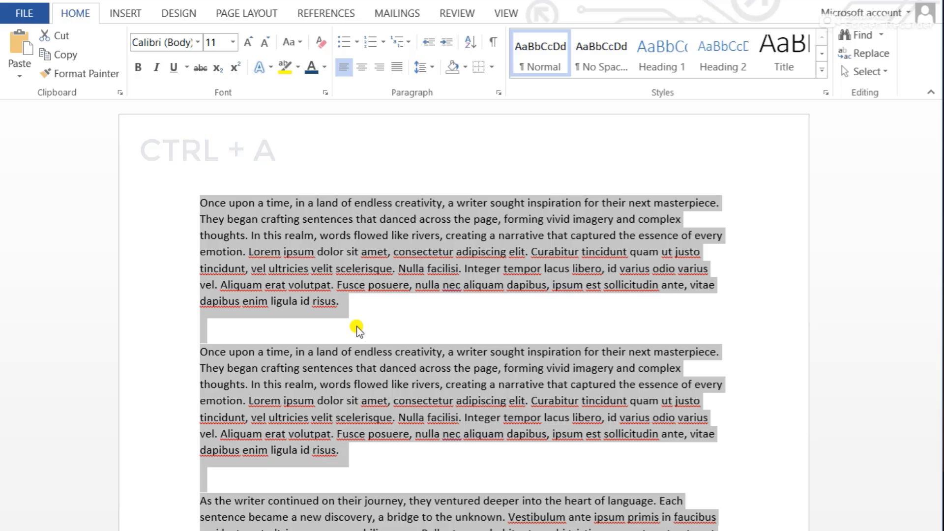
{"action": "left_click", "coordinate": [356, 326]}
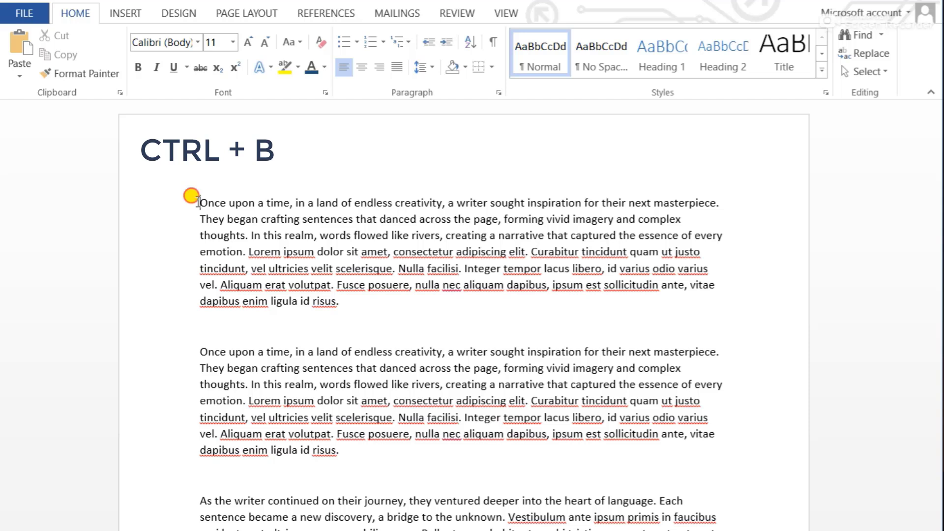
Make the word "Once" at the start of the first paragraph bold
{"action": "left_click_drag", "start_coordinate": [197, 203], "coordinate": [718, 204]}
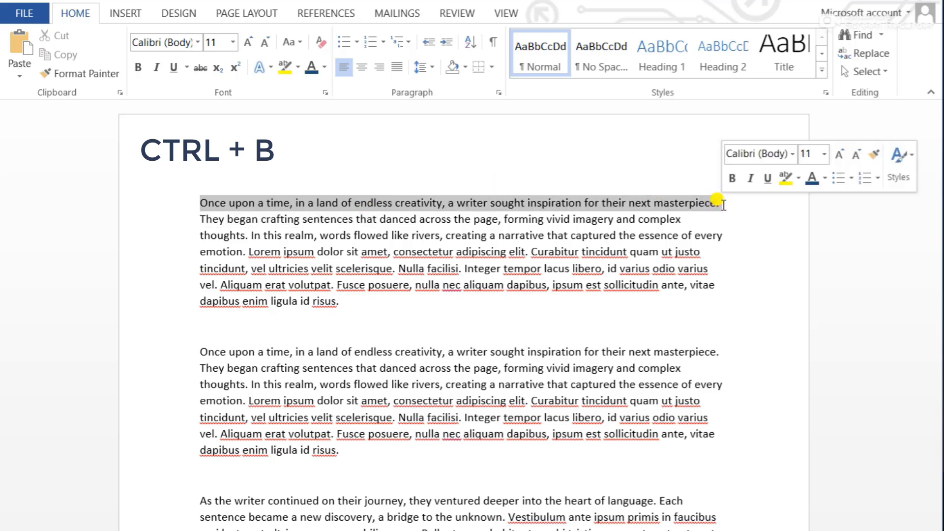
{"action": "left_click", "coordinate": [259, 217]}
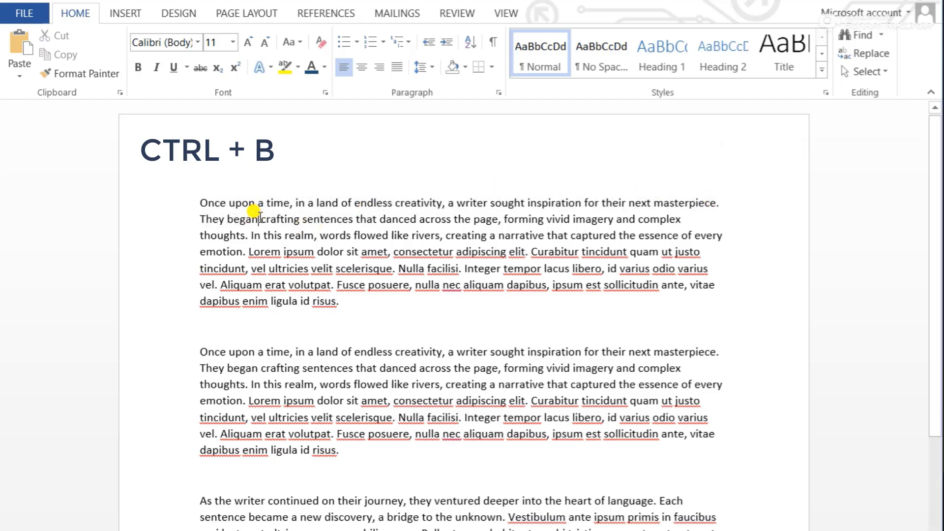
{"action": "double_click", "coordinate": [213, 204]}
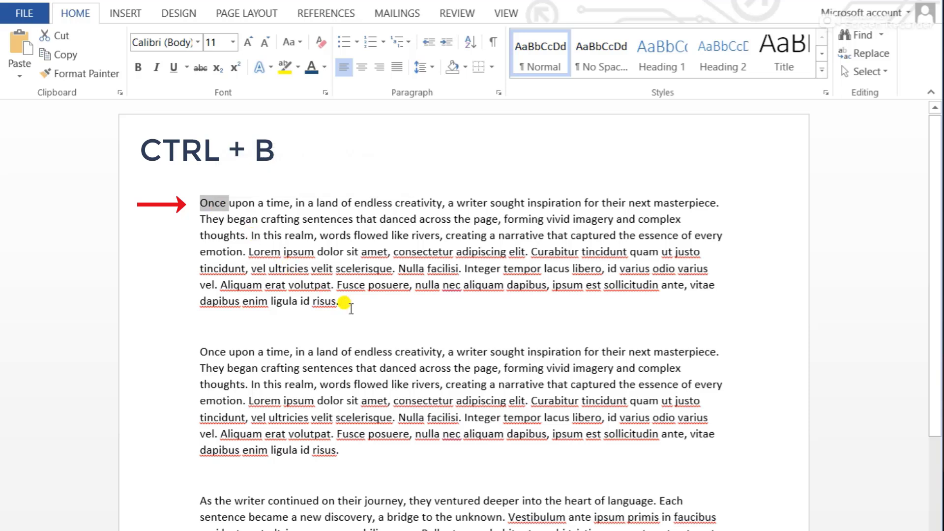
{"action": "key", "text": "ctrl+b"}
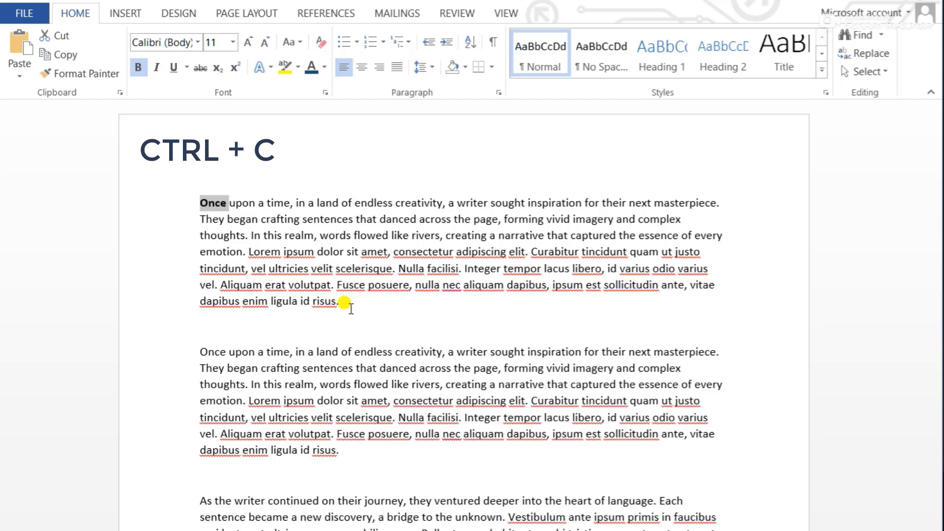
{"action": "left_click", "coordinate": [351, 308]}
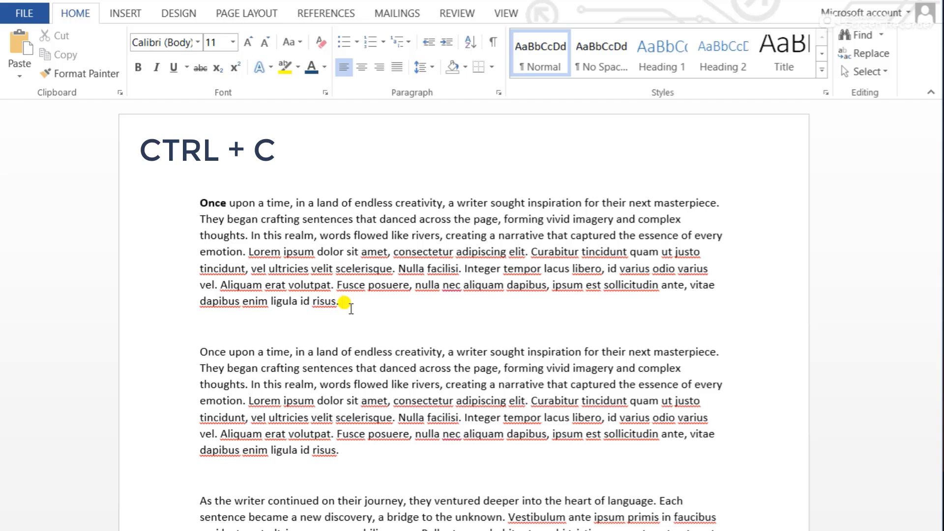
{"action": "scroll", "coordinate": [350, 308], "scroll_direction": "down", "scroll_amount": 2}
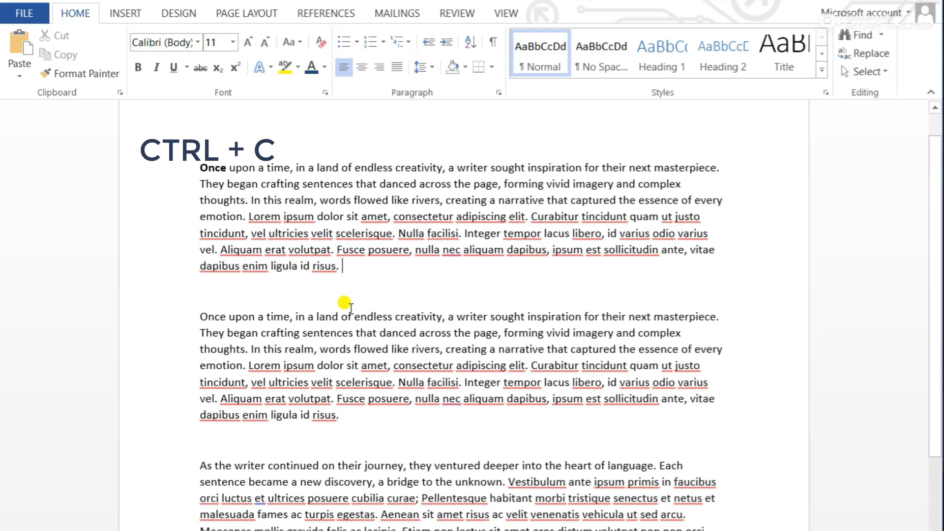
{"action": "scroll", "coordinate": [350, 308], "scroll_direction": "up", "scroll_amount": 1}
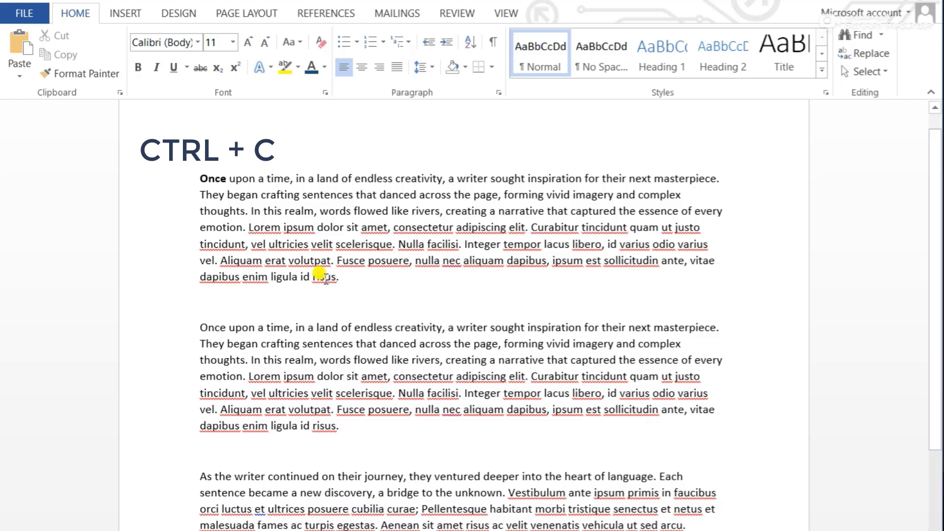
{"action": "double_click", "coordinate": [240, 178]}
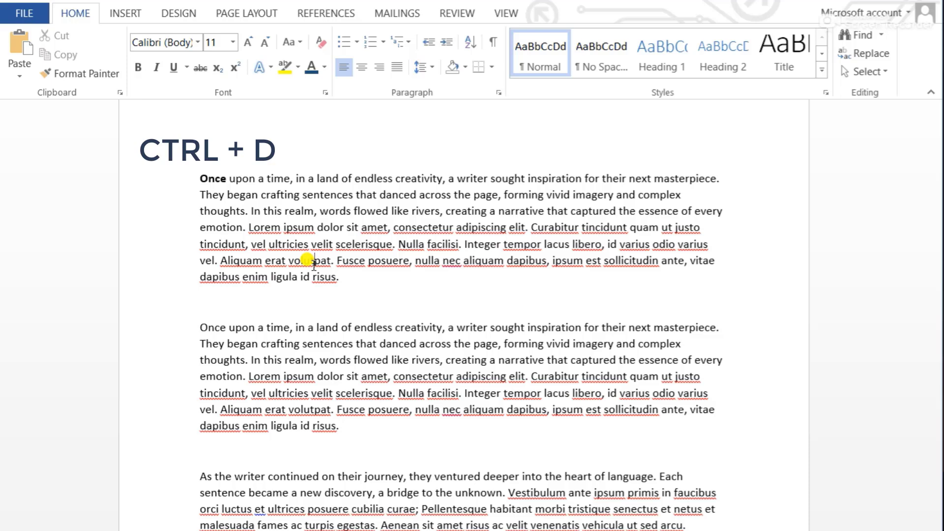
Preview Script MT Bold, Salina, Russel Write TT and Segoe MDL2 Assets in the font settings for the word "volutpat" in the first paragraph
{"action": "key", "text": "ctrl+d"}
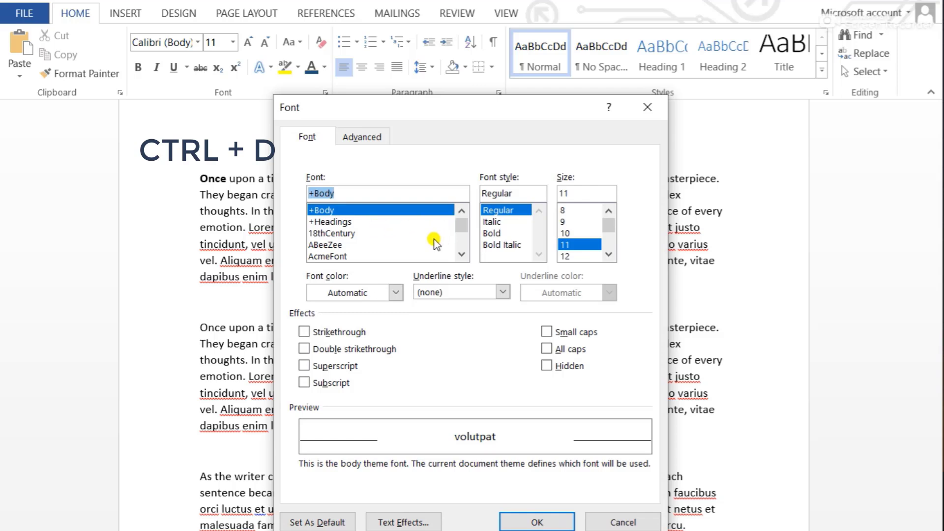
{"action": "scroll", "coordinate": [385, 234], "scroll_direction": "down", "scroll_amount": 1}
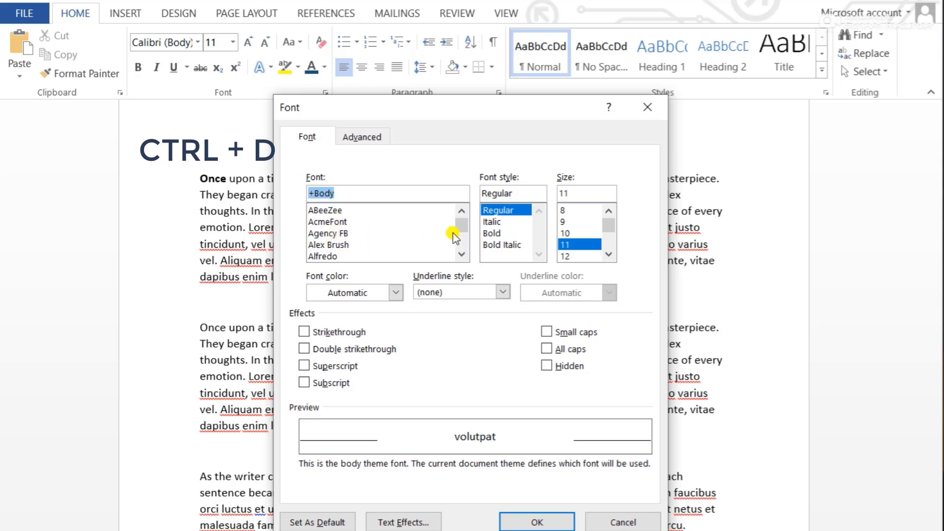
{"action": "left_click_drag", "start_coordinate": [456, 225], "coordinate": [457, 241]}
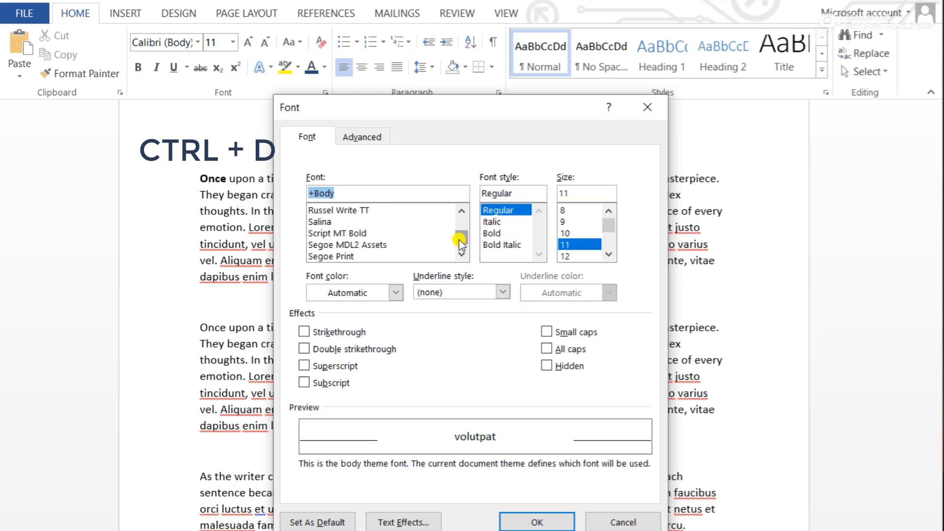
{"action": "left_click", "coordinate": [338, 234]}
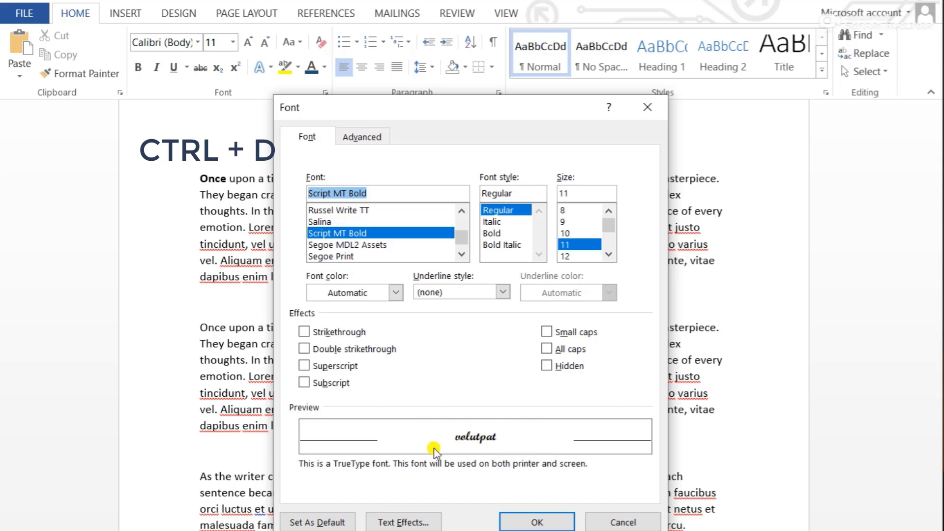
{"action": "left_click", "coordinate": [348, 222]}
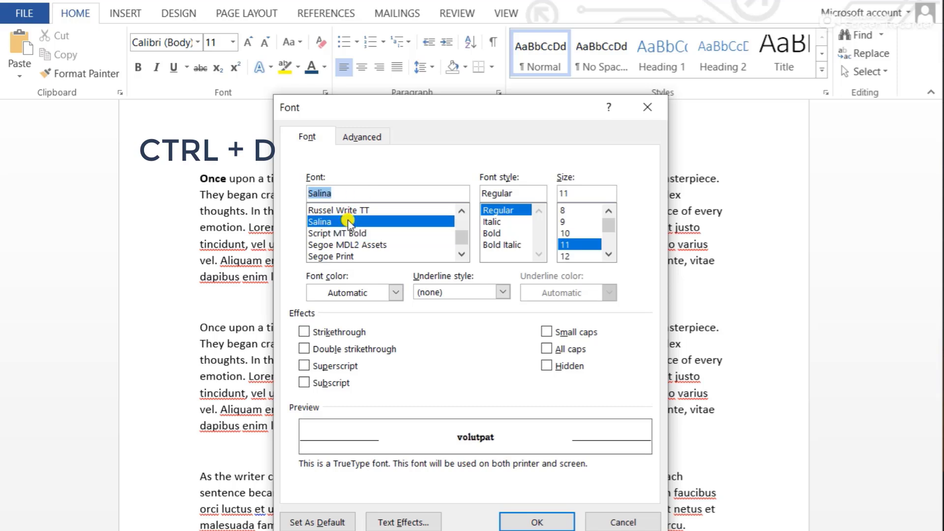
{"action": "left_click", "coordinate": [344, 212]}
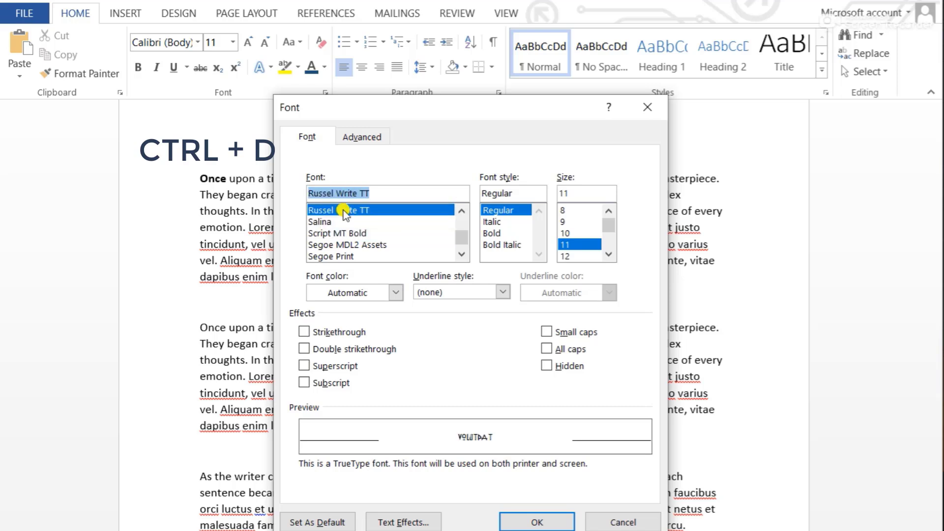
{"action": "left_click", "coordinate": [353, 244]}
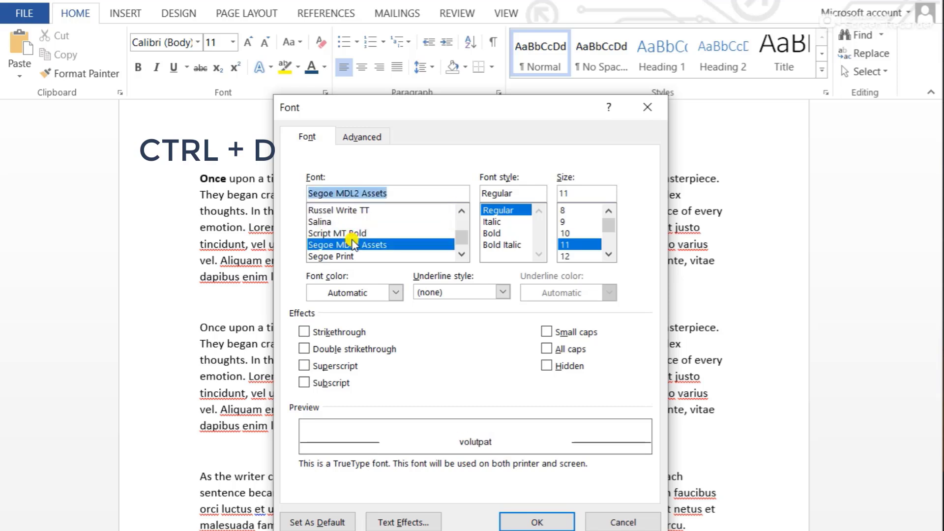
Apply the Bold Italic style at size 36 to the word "volutpat", and undo the font change
{"action": "left_click", "coordinate": [498, 223]}
{"action": "left_click", "coordinate": [500, 231]}
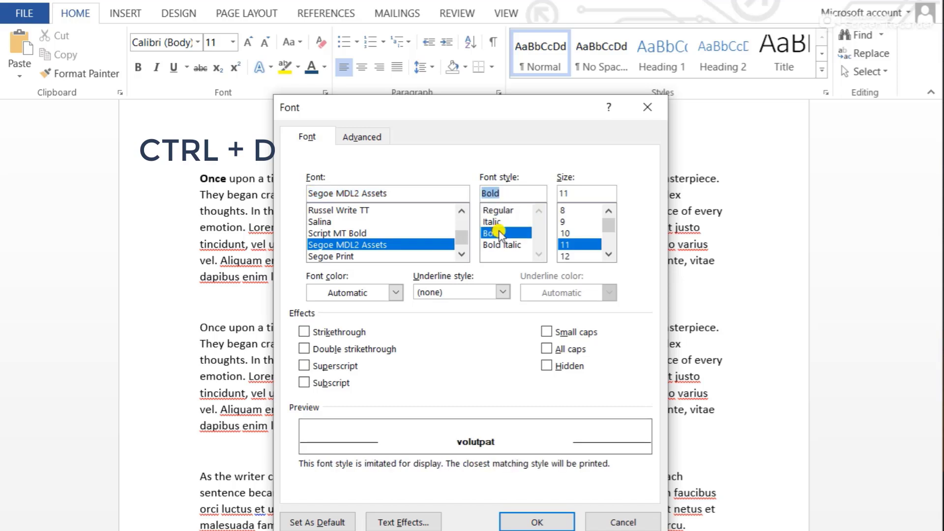
{"action": "left_click", "coordinate": [505, 245]}
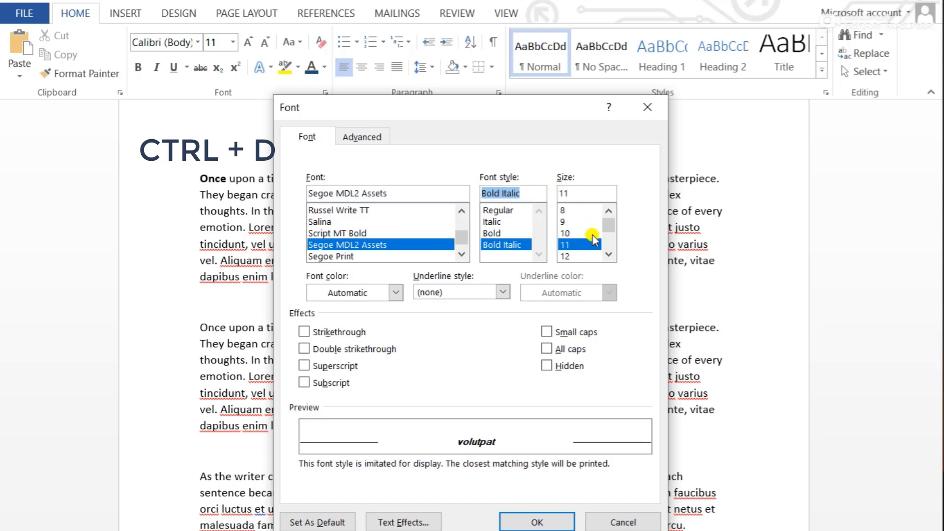
{"action": "scroll", "coordinate": [614, 235], "scroll_direction": "down", "scroll_amount": 4}
{"action": "left_click", "coordinate": [574, 234]}
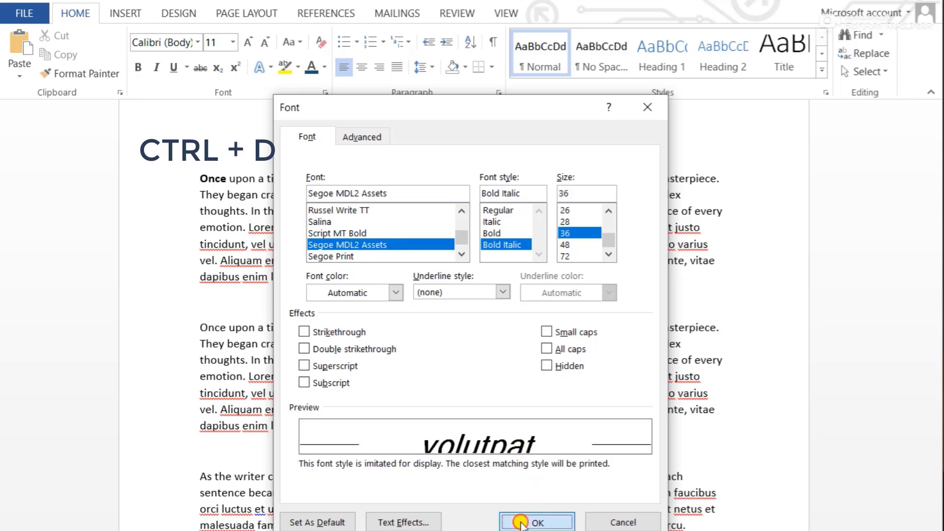
{"action": "left_click", "coordinate": [533, 521]}
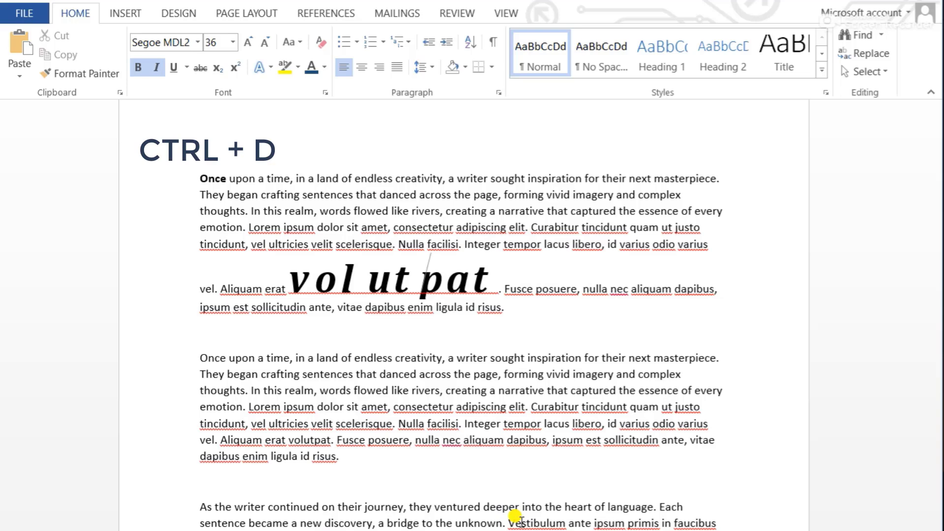
{"action": "key", "text": "ctrl+z"}
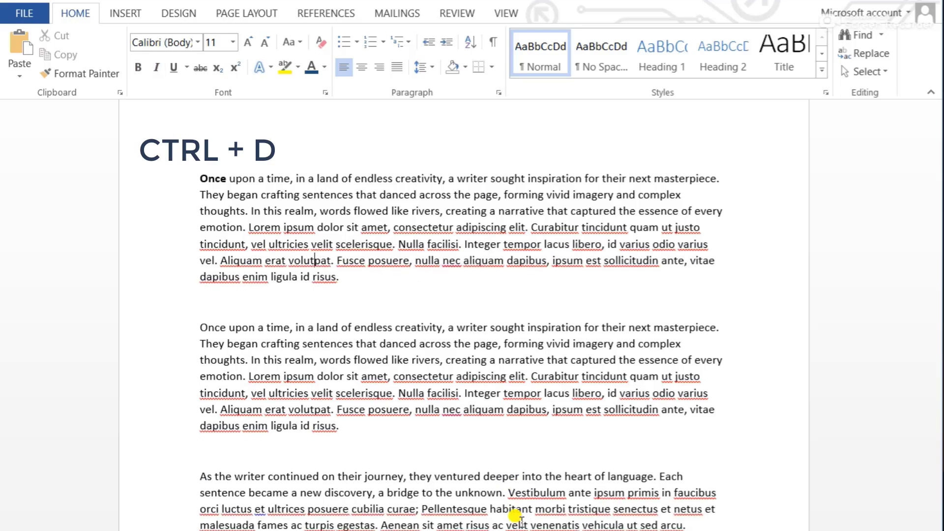
Add the line "Once again" between the first two paragraphs in Agency FB, Bold, size 12
{"action": "left_click", "coordinate": [238, 307]}
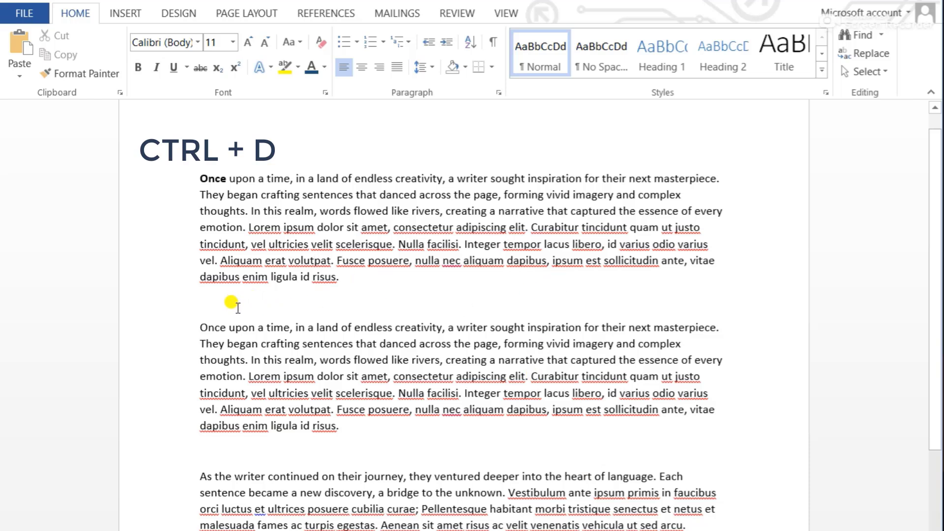
{"action": "key", "text": "ctrl+d"}
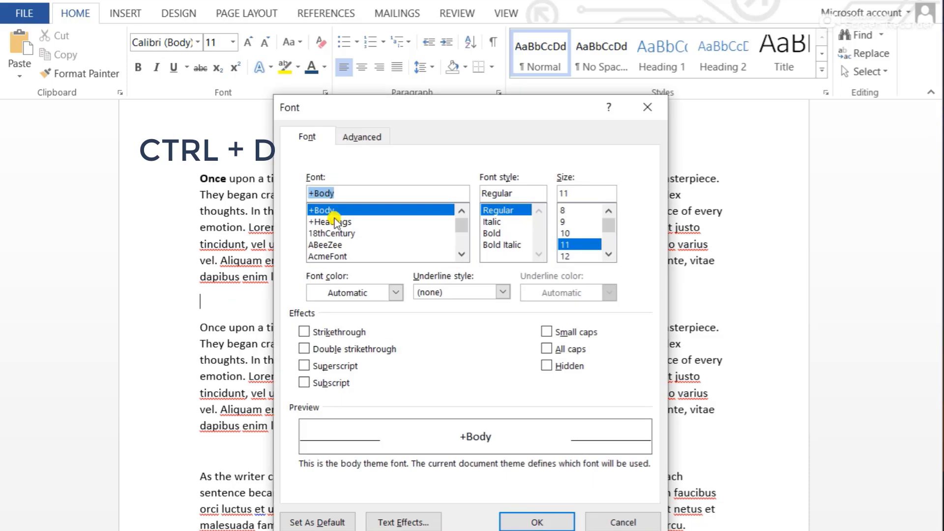
{"action": "left_click", "coordinate": [459, 254]}
{"action": "left_click", "coordinate": [349, 245]}
{"action": "left_click", "coordinate": [343, 233]}
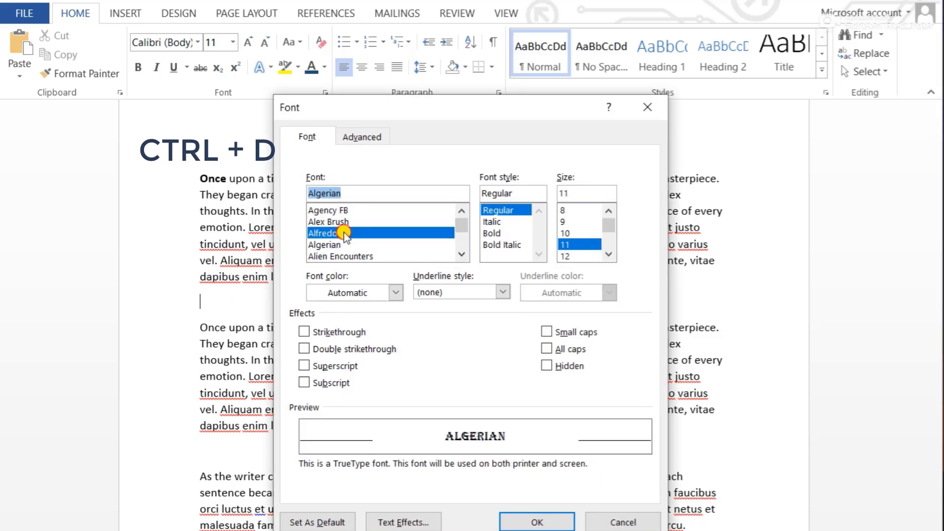
{"action": "left_click", "coordinate": [338, 221]}
{"action": "left_click", "coordinate": [346, 210]}
{"action": "left_click", "coordinate": [499, 233]}
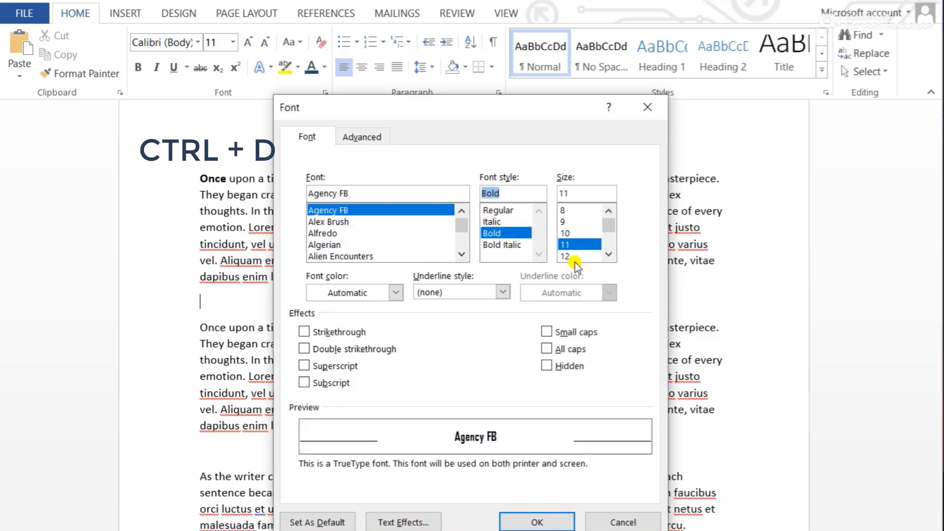
{"action": "left_click", "coordinate": [573, 256]}
{"action": "left_click", "coordinate": [537, 522]}
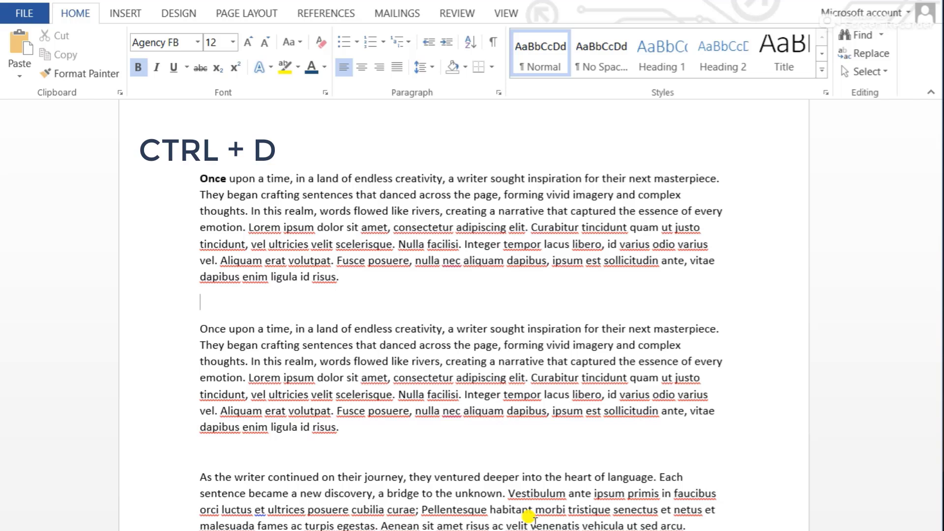
{"action": "type", "text": "Once again"}
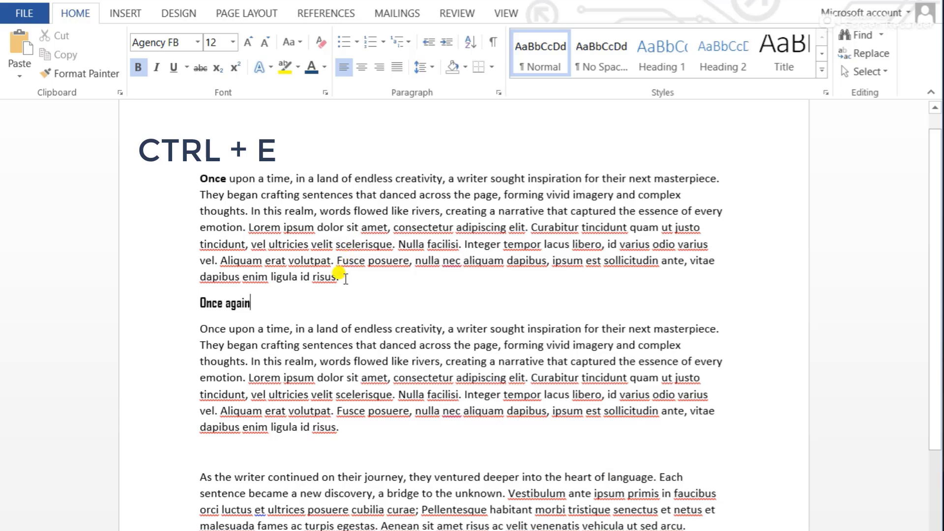
Center the first paragraph on the page
{"action": "left_click_drag", "start_coordinate": [345, 279], "coordinate": [184, 183]}
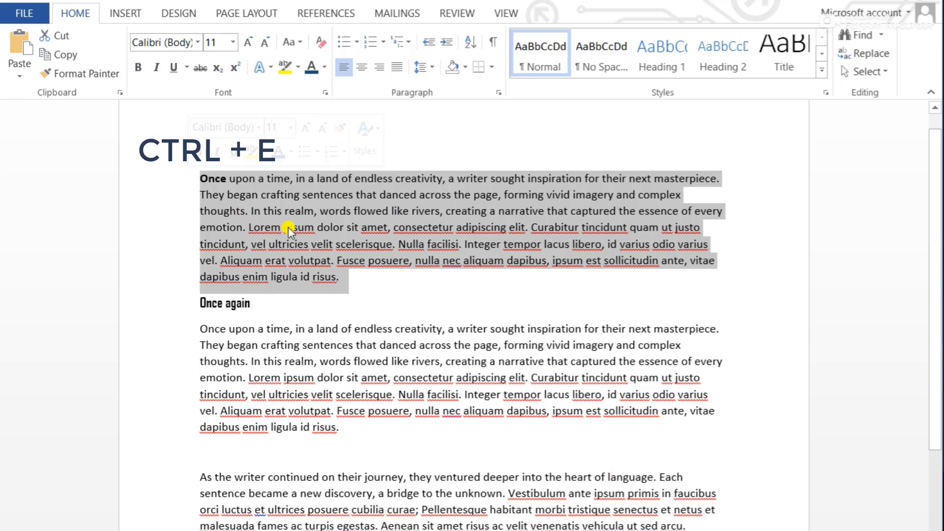
{"action": "key", "text": "ctrl+e"}
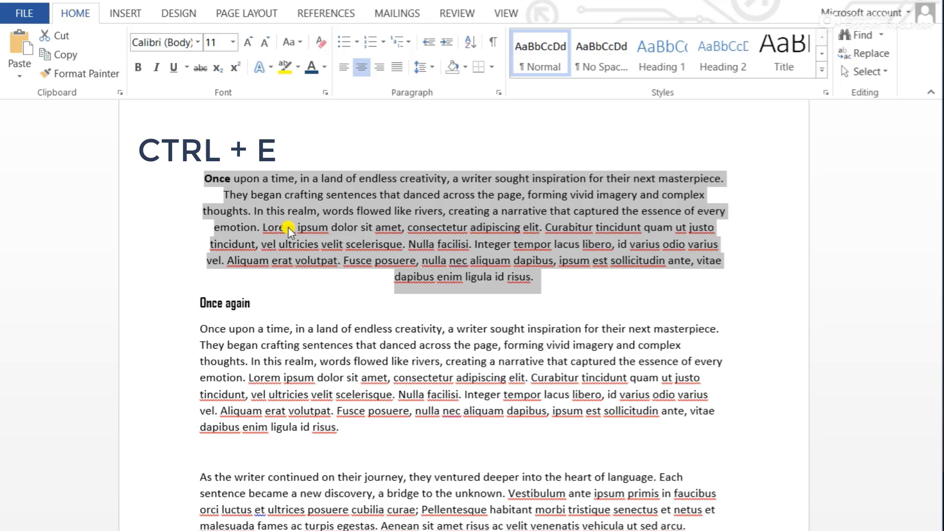
{"action": "left_click", "coordinate": [337, 278]}
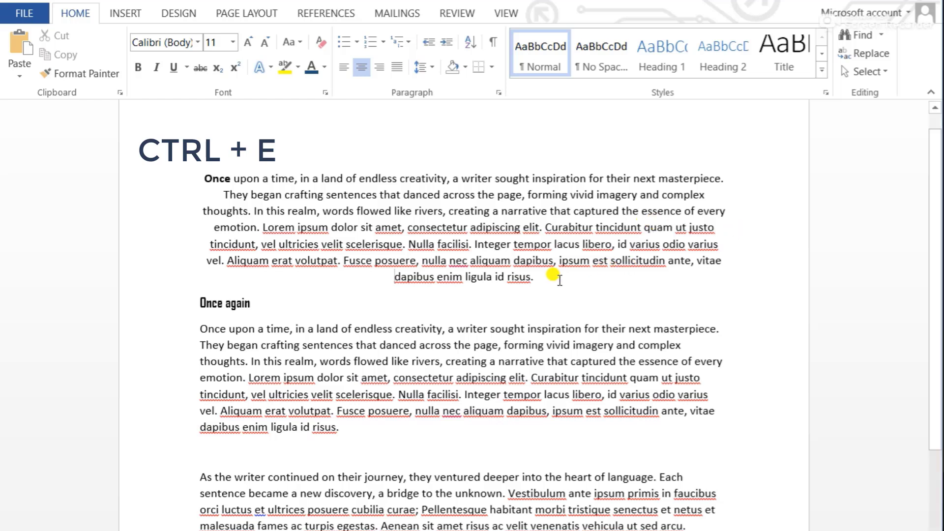
{"action": "left_click_drag", "start_coordinate": [483, 267], "coordinate": [389, 269]}
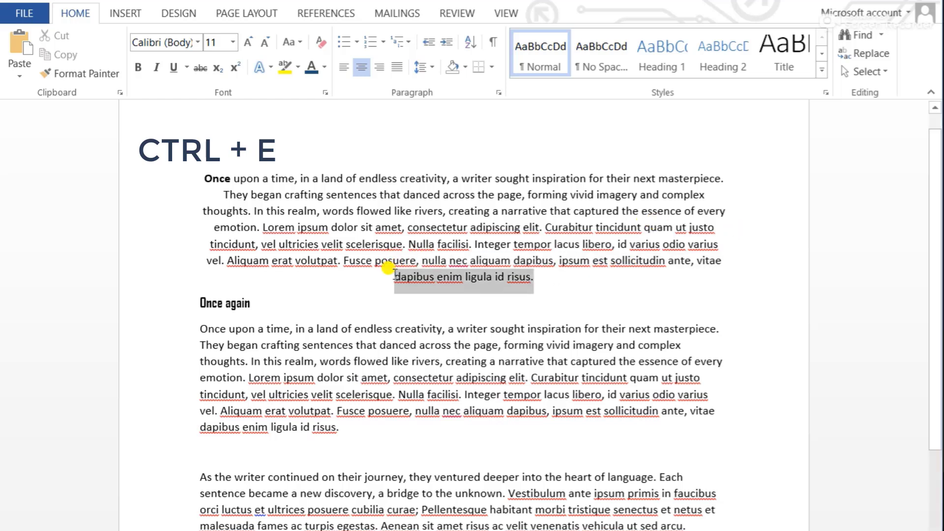
{"action": "left_click", "coordinate": [395, 275]}
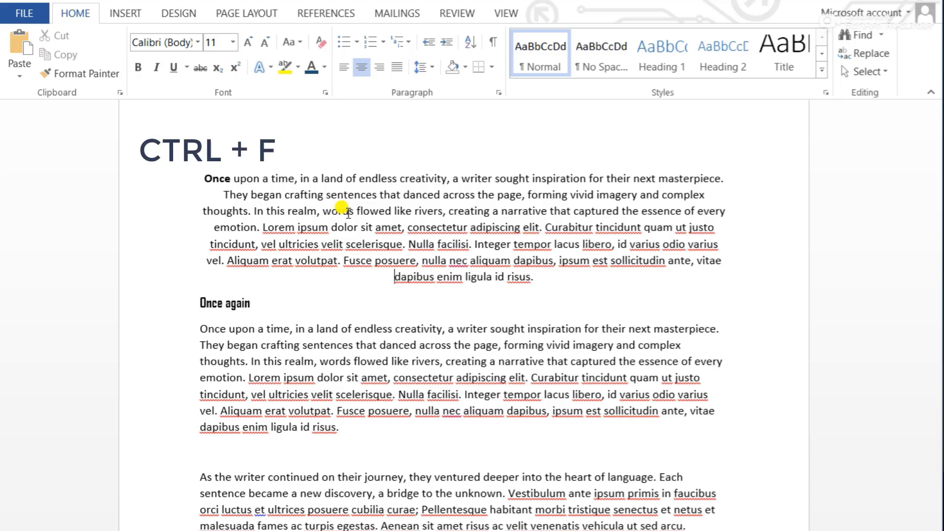
Search the document for the word "lorem"
{"action": "key", "text": "ctrl+f"}
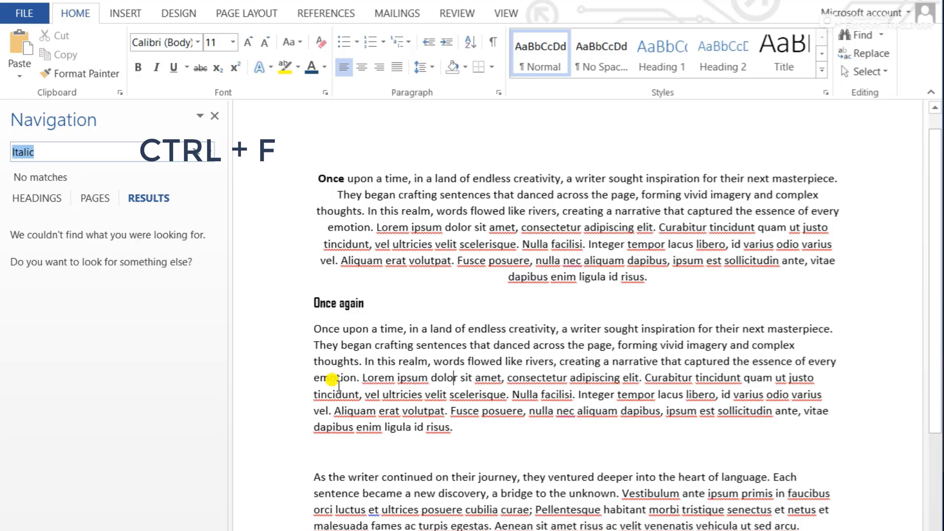
{"action": "type", "text": "loe"}
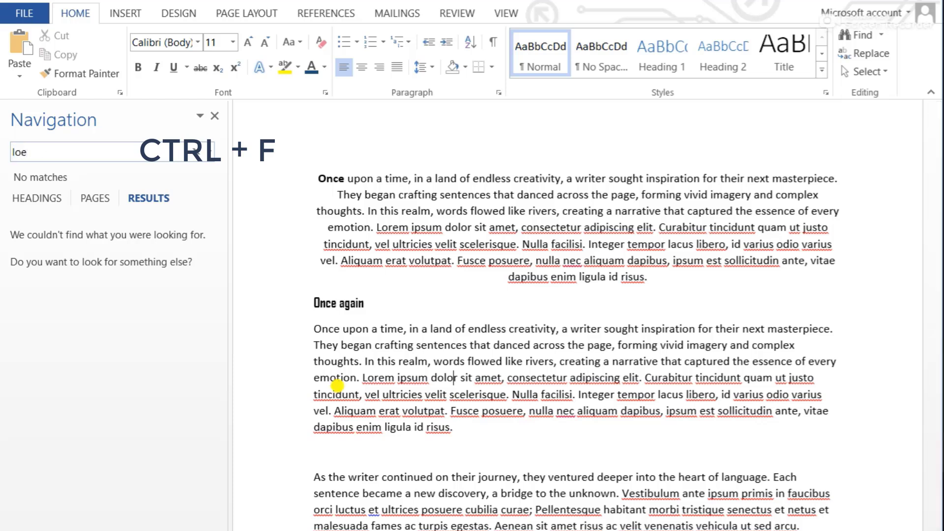
{"action": "type", "text": "m"}
{"action": "key", "text": "BackSpace"}
{"action": "key", "text": "BackSpace"}
{"action": "type", "text": "rem"}
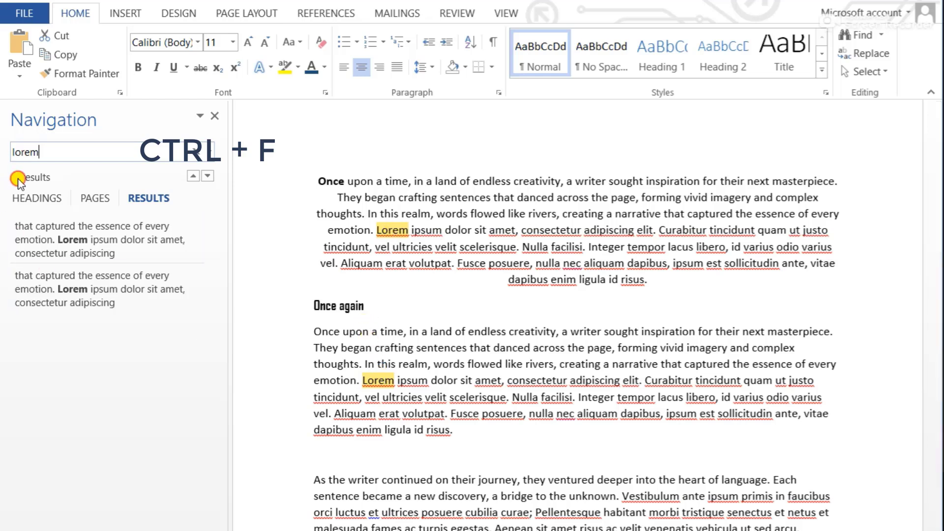
Step through the matches for "lorem" in the first two body paragraphs and close the search
{"action": "left_click", "coordinate": [208, 176]}
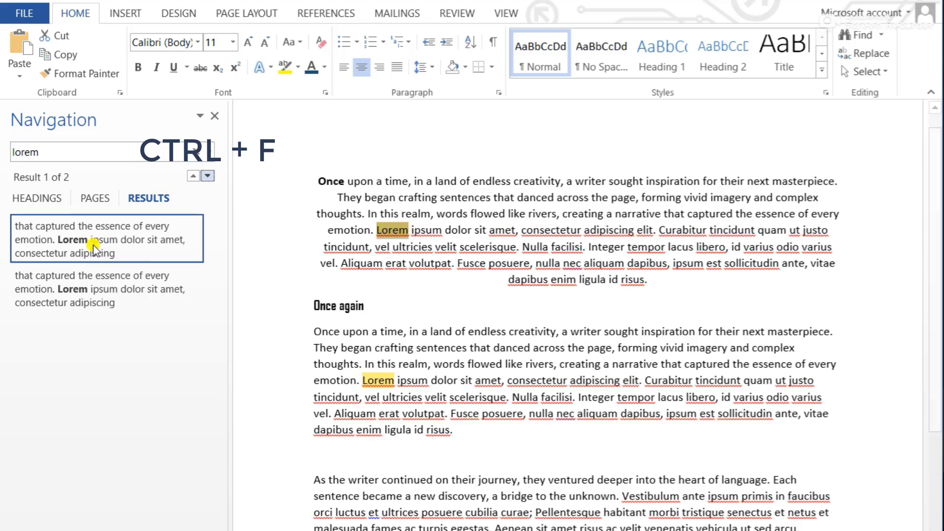
{"action": "left_click", "coordinate": [208, 176]}
{"action": "scroll", "coordinate": [367, 189], "scroll_direction": "up", "scroll_amount": 4}
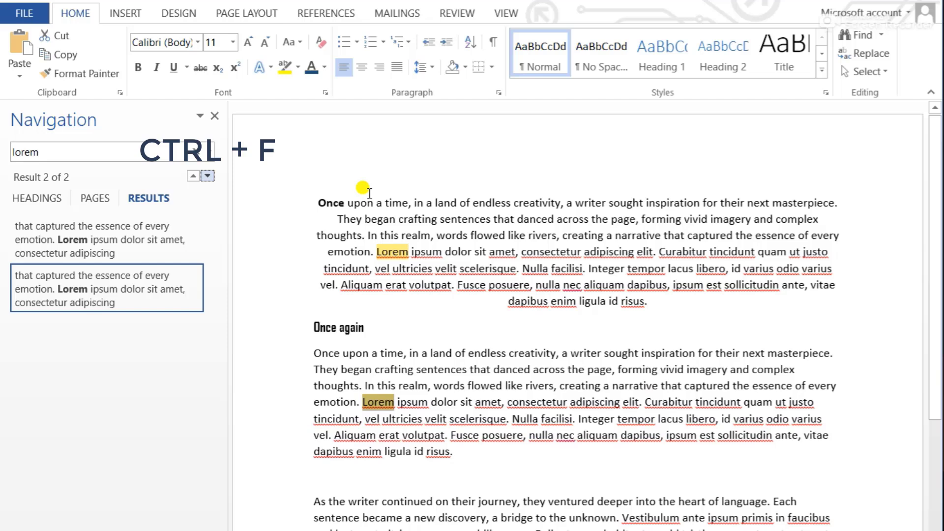
{"action": "left_click", "coordinate": [215, 118]}
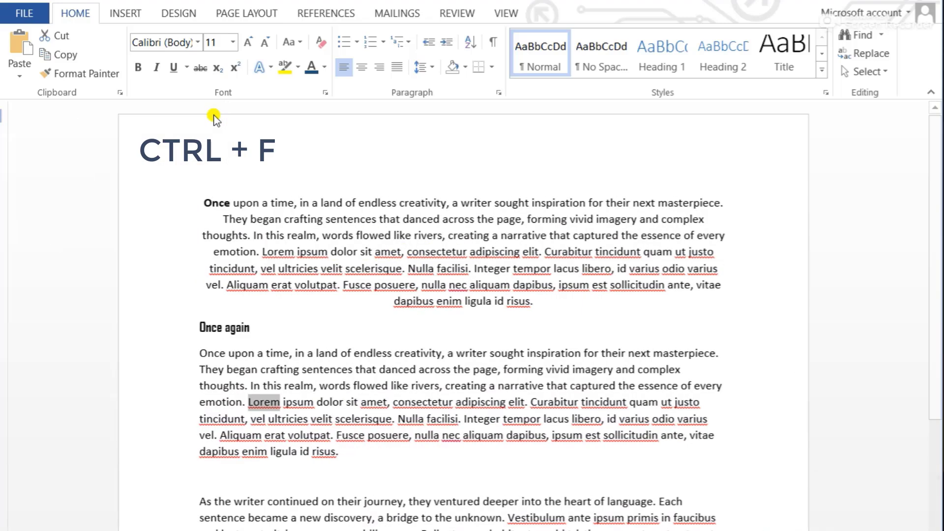
From the end of the "Once again" line, look through the Go To target types and choose Line
{"action": "left_click", "coordinate": [275, 334]}
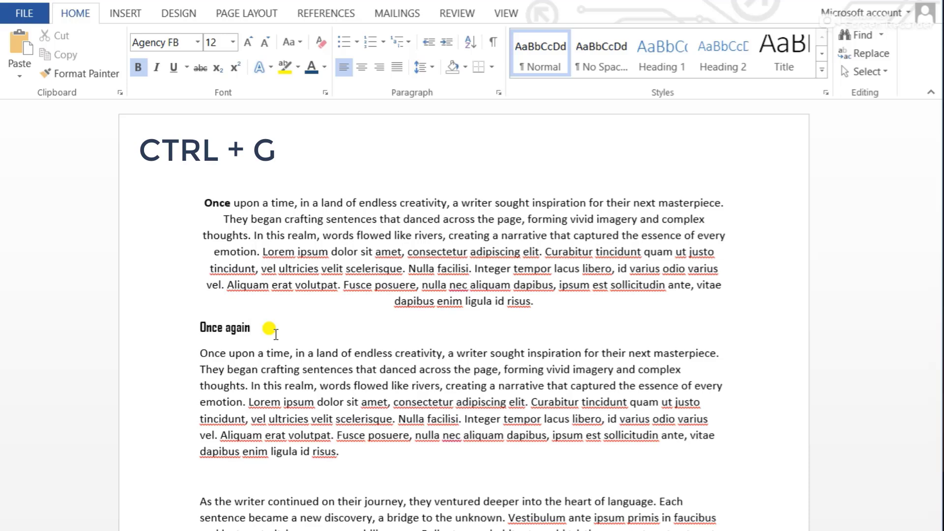
{"action": "key", "text": "ctrl+g"}
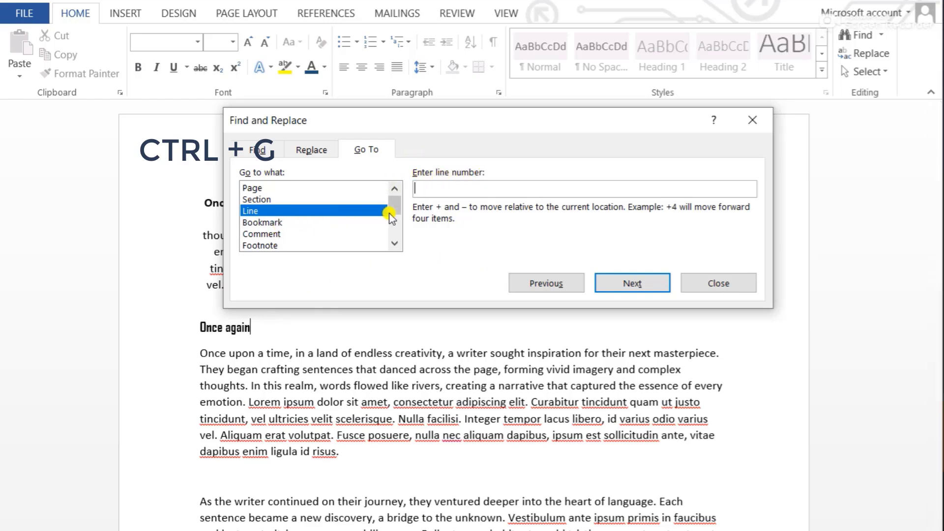
{"action": "left_click", "coordinate": [316, 190]}
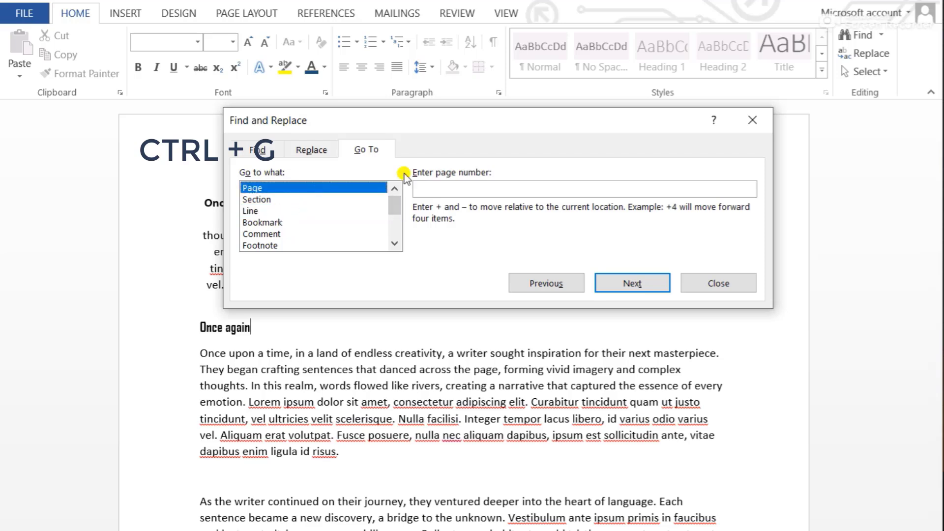
{"action": "left_click", "coordinate": [450, 191]}
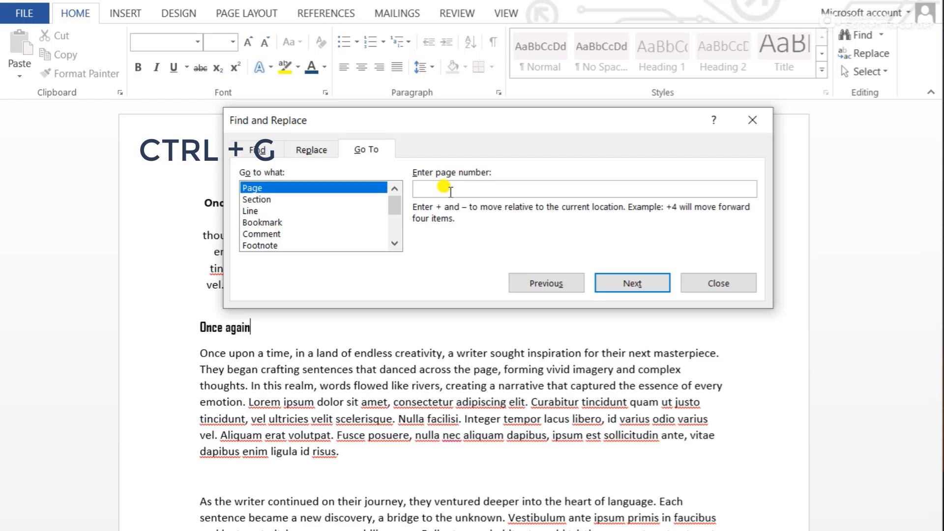
{"action": "left_click", "coordinate": [285, 200]}
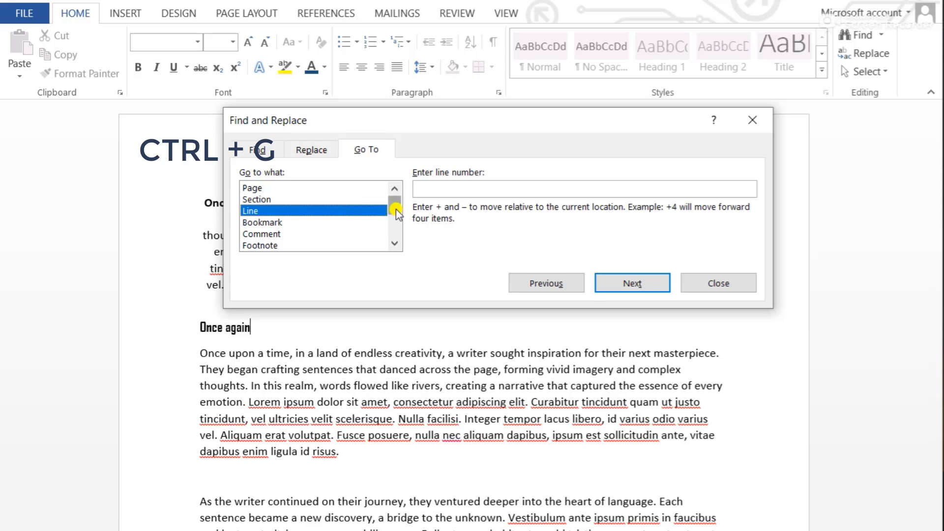
{"action": "left_click_drag", "start_coordinate": [393, 206], "coordinate": [394, 237]}
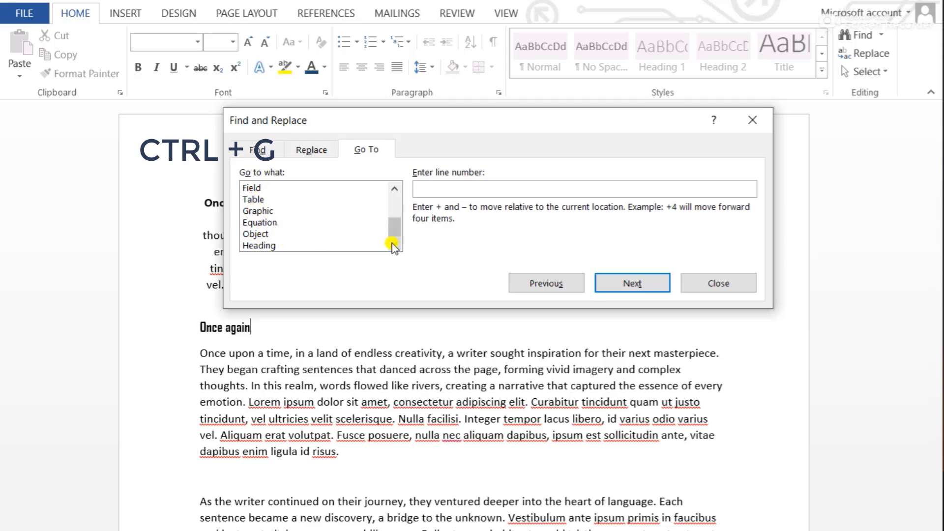
{"action": "left_click", "coordinate": [395, 205]}
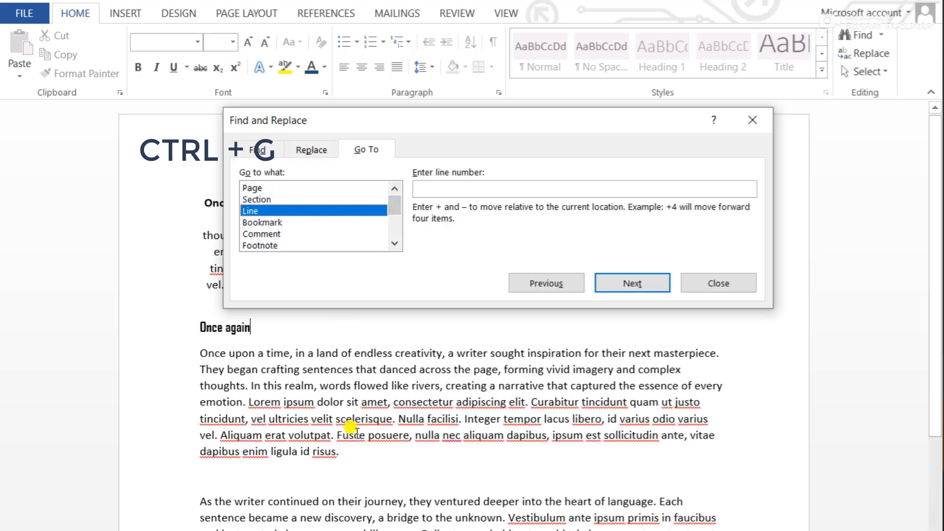
Go to line 6 of the document and close the Go To dialog
{"action": "left_click", "coordinate": [432, 187]}
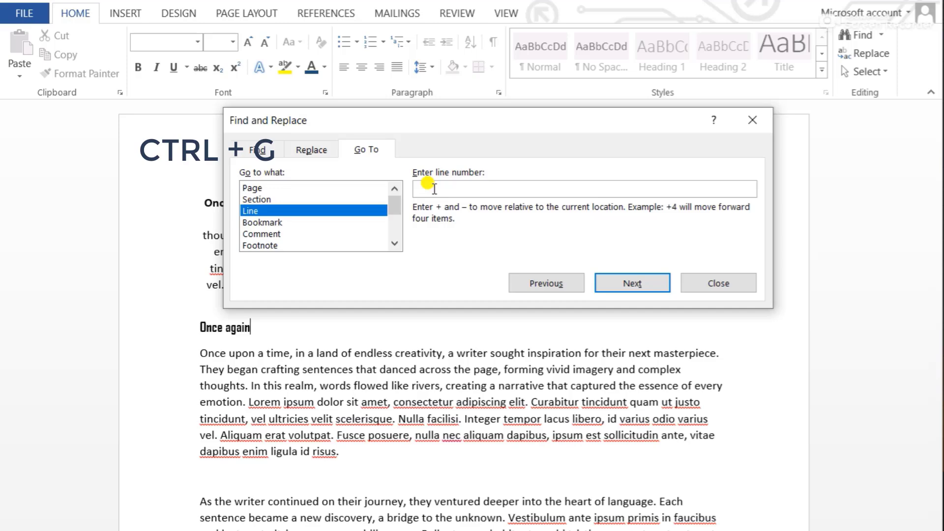
{"action": "type", "text": "6"}
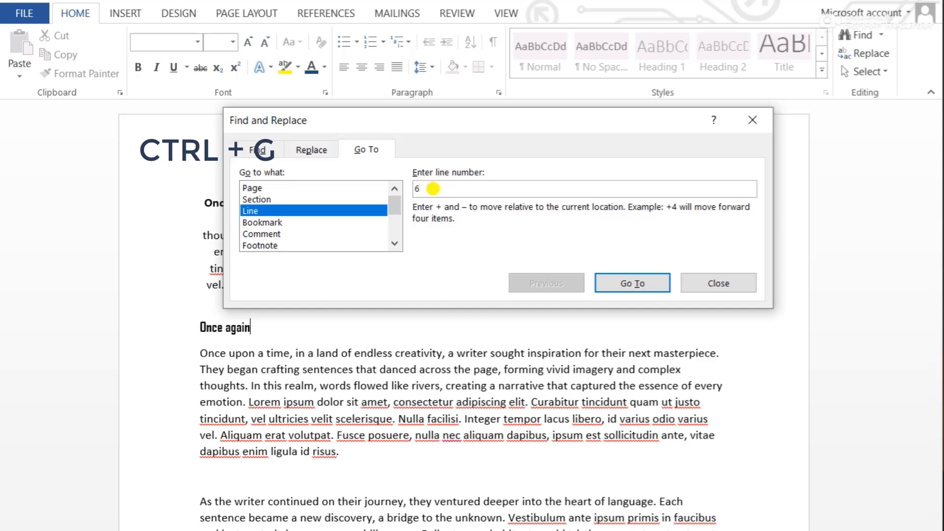
{"action": "left_click", "coordinate": [646, 285]}
{"action": "left_click", "coordinate": [693, 283]}
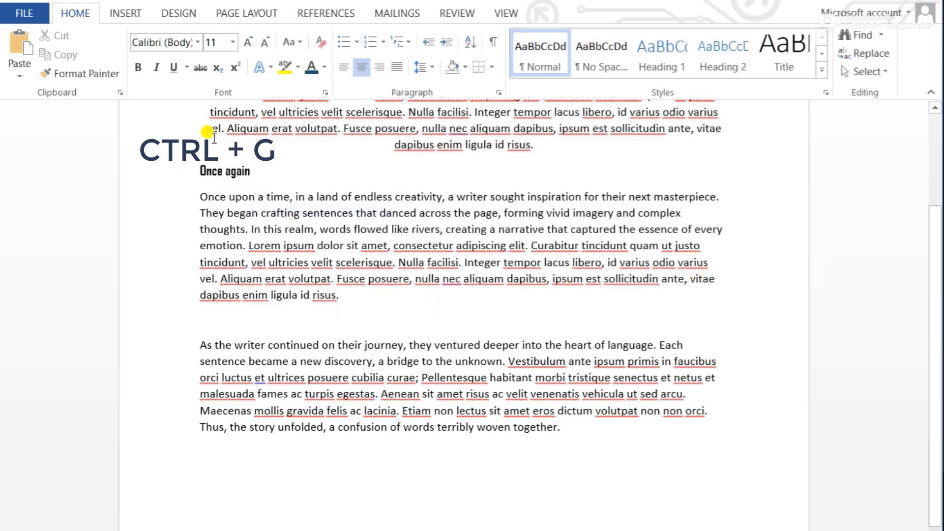
{"action": "scroll", "coordinate": [211, 139], "scroll_direction": "up", "scroll_amount": 3}
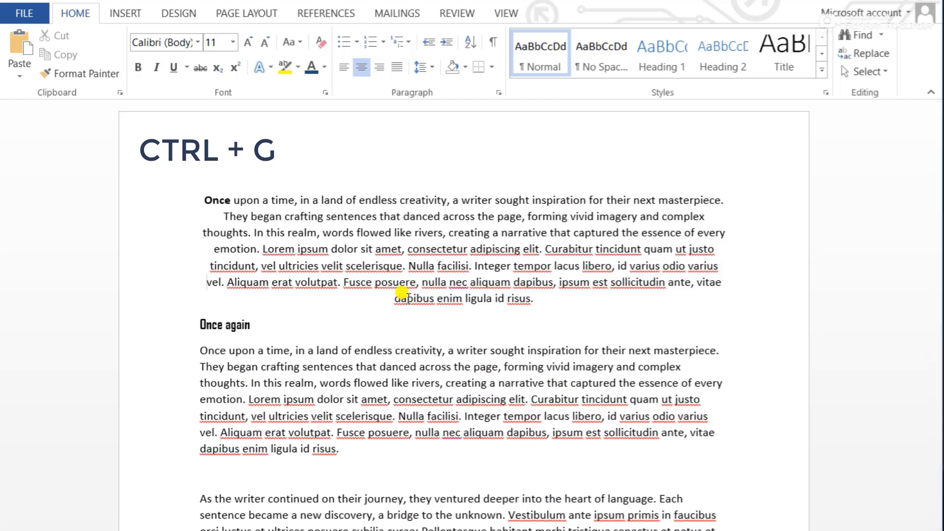
{"action": "key", "text": "ctrl+g"}
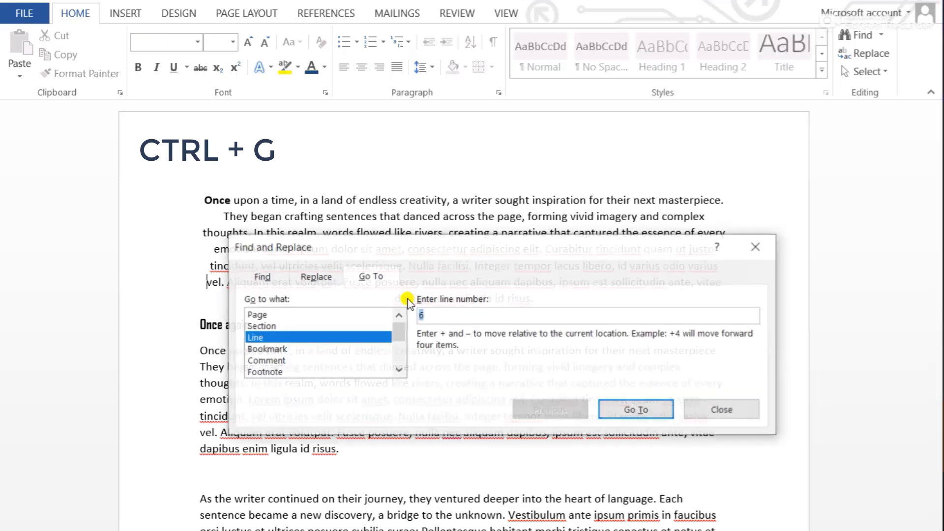
{"action": "type", "text": "100"}
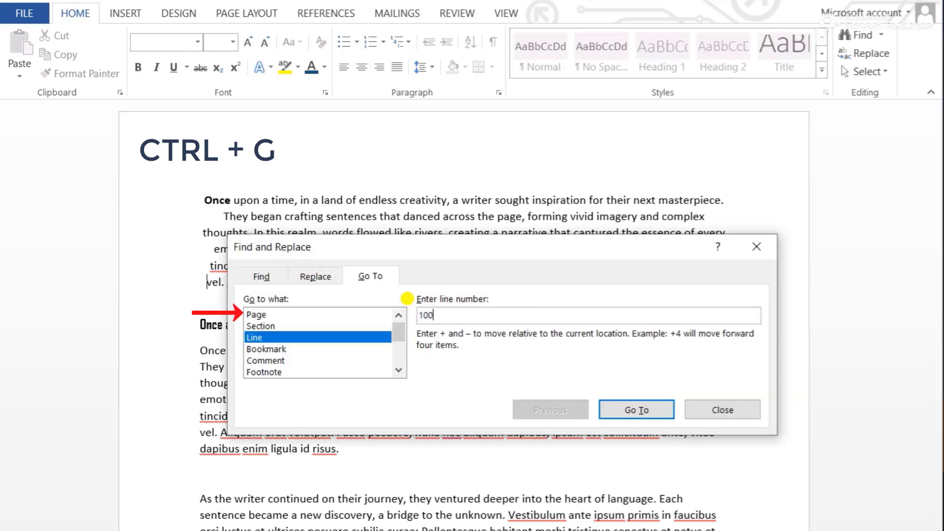
{"action": "key", "text": "BackSpace"}
{"action": "key", "text": "BackSpace"}
{"action": "key", "text": "BackSpace"}
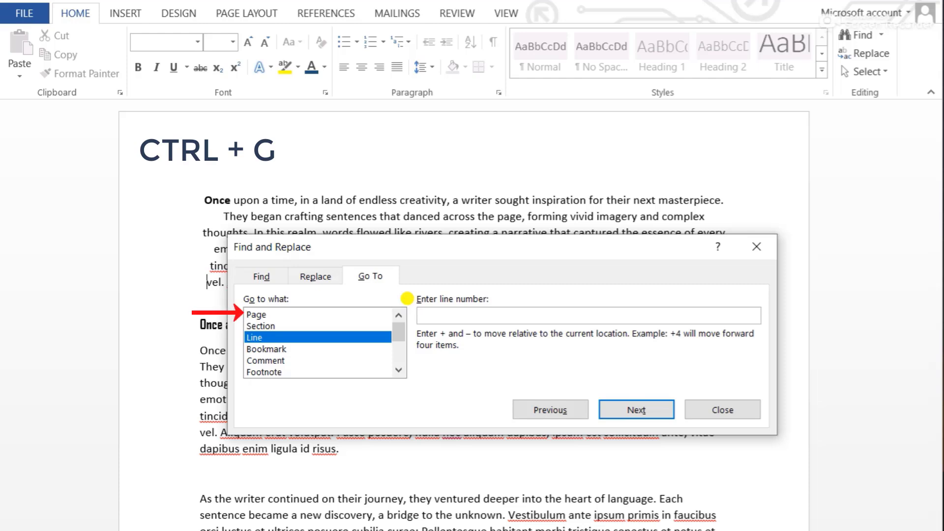
{"action": "type", "text": "200"}
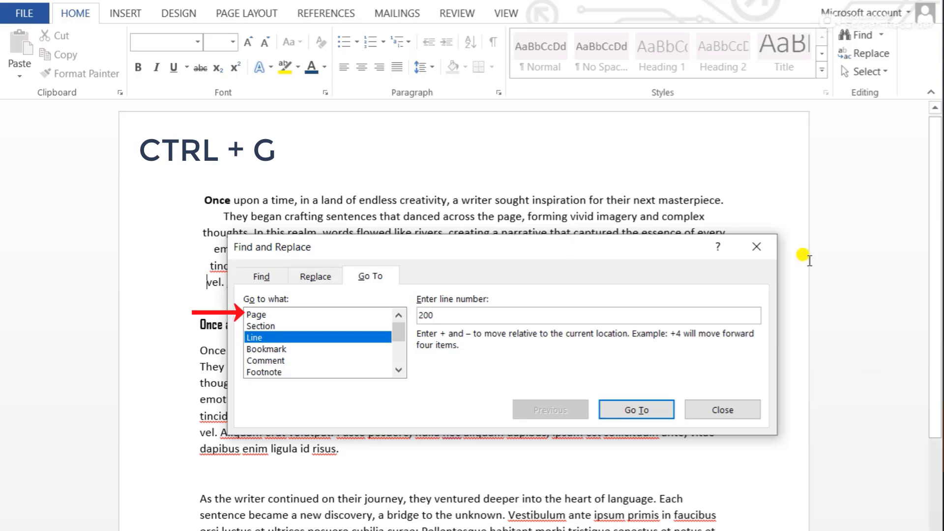
{"action": "left_click", "coordinate": [756, 247]}
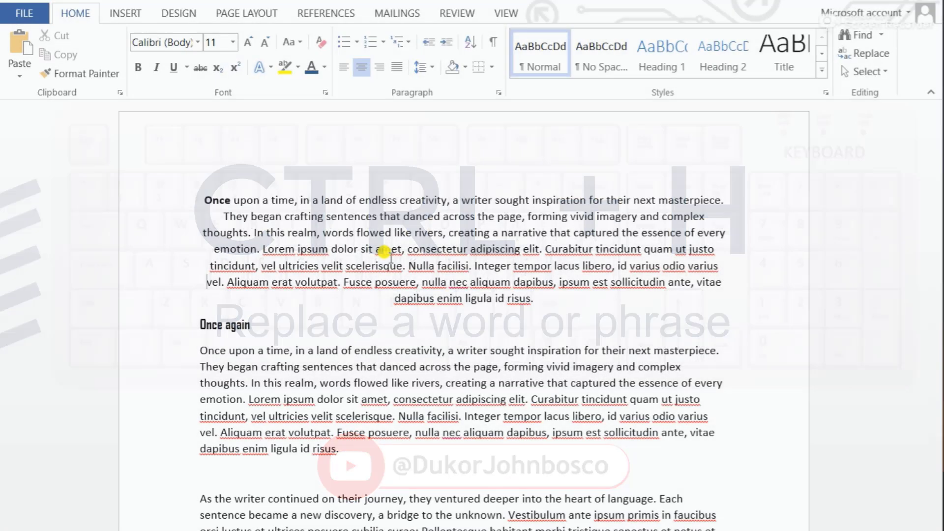
Start a find-and-replace with "across" as the search text and find an occurrence of it
{"action": "key", "text": "ctrl+h"}
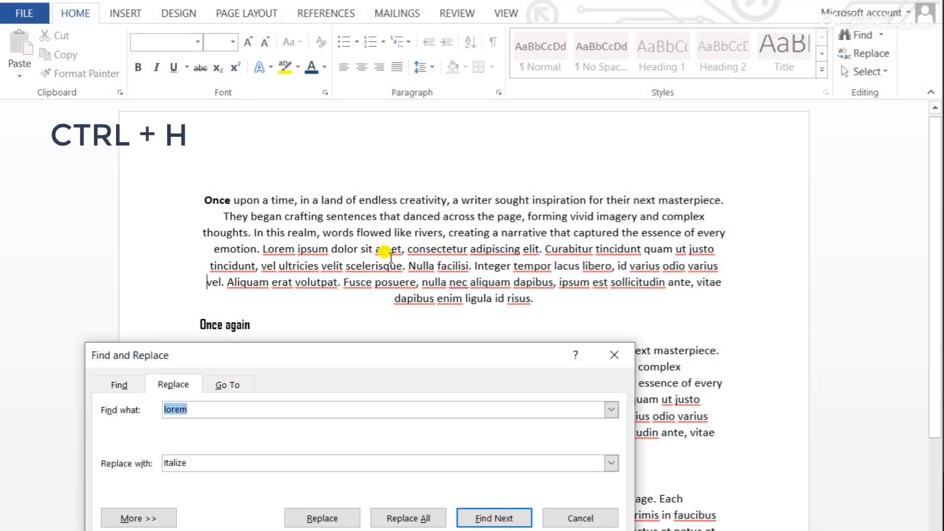
{"action": "left_click_drag", "start_coordinate": [257, 358], "coordinate": [372, 437]}
{"action": "scroll", "coordinate": [403, 295], "scroll_direction": "down", "scroll_amount": 2}
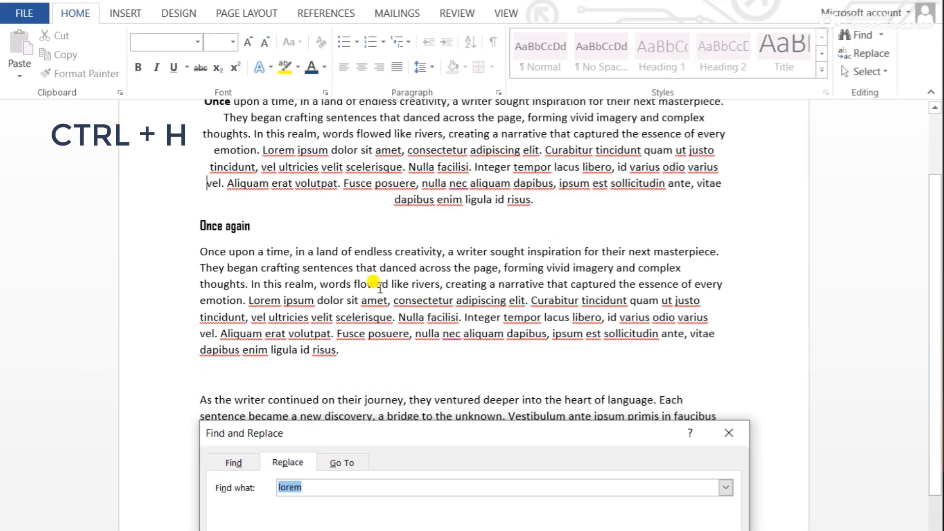
{"action": "scroll", "coordinate": [374, 283], "scroll_direction": "up", "scroll_amount": 1}
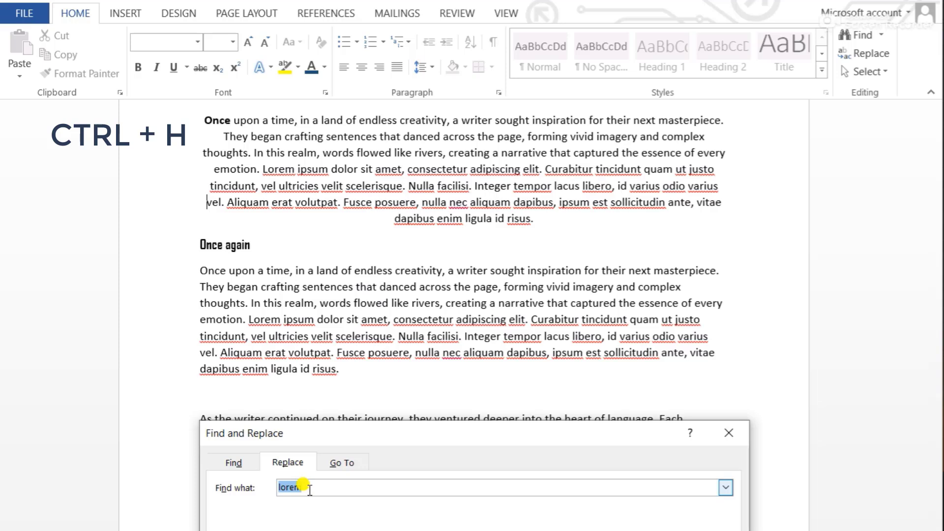
{"action": "key", "text": "BackSpace"}
{"action": "type", "text": "across"}
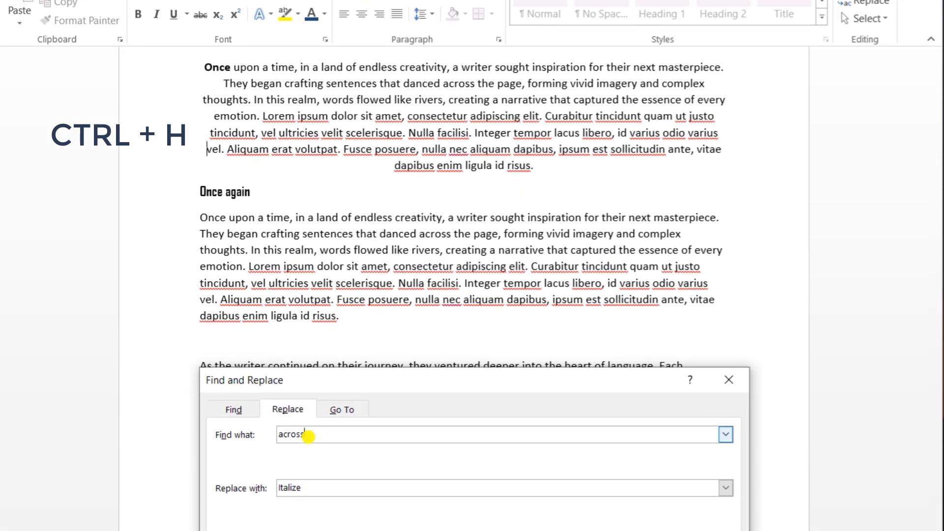
{"action": "key", "text": "Return"}
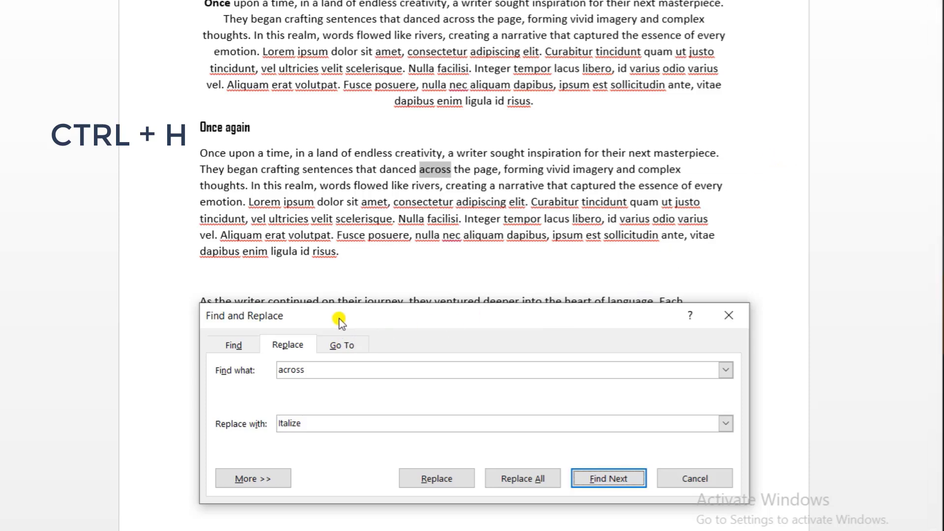
Step through the remaining occurrences of "across" until the whole document has been searched
{"action": "left_click_drag", "start_coordinate": [339, 318], "coordinate": [242, 271]}
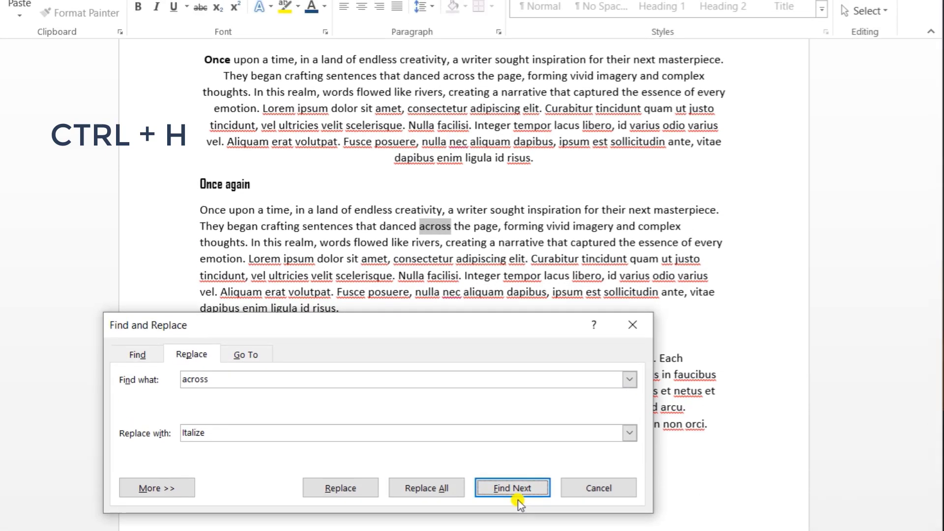
{"action": "left_click", "coordinate": [517, 494]}
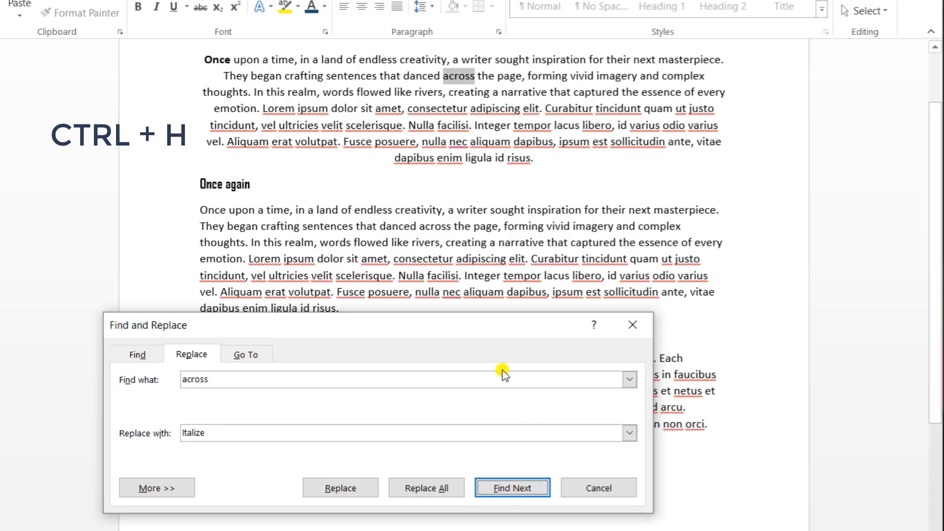
{"action": "left_click", "coordinate": [522, 488]}
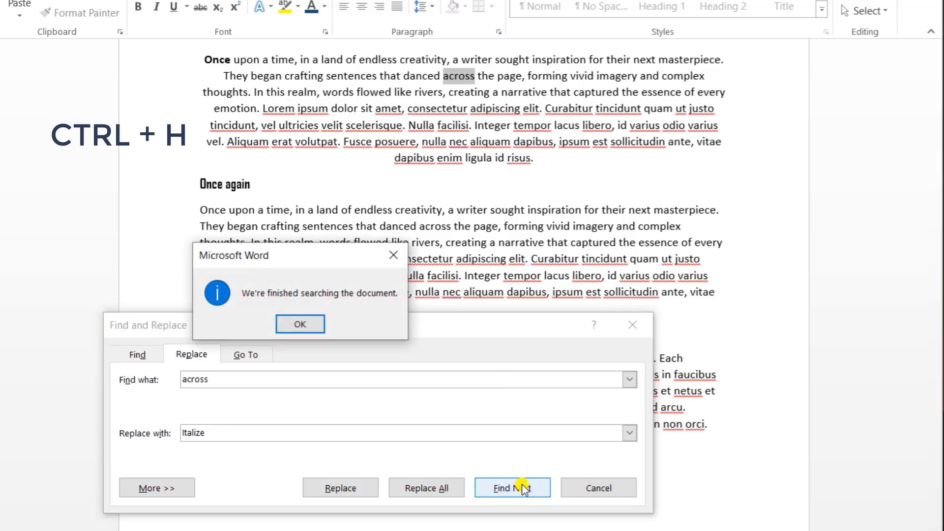
{"action": "left_click", "coordinate": [297, 325]}
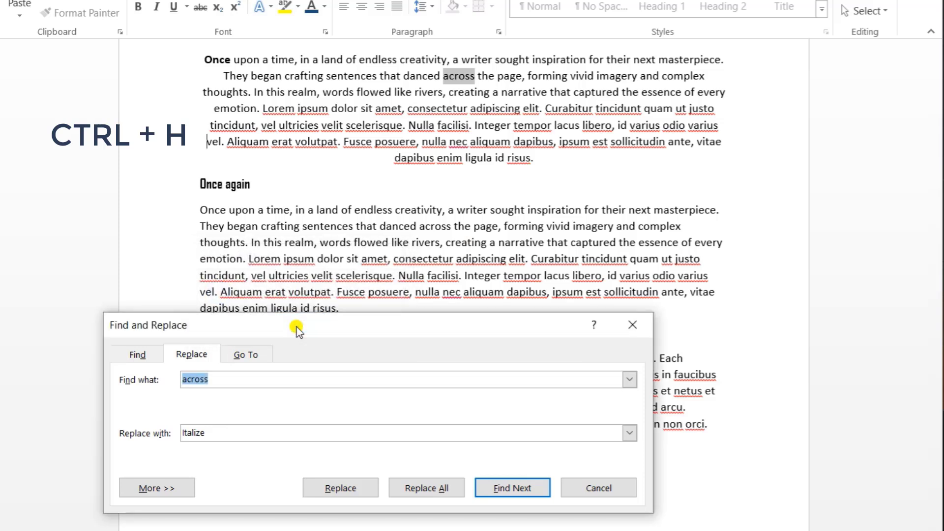
Set the replacement text for "across" to "Hello" in the find-and-replace settings
{"action": "left_click_drag", "start_coordinate": [370, 328], "coordinate": [439, 315]}
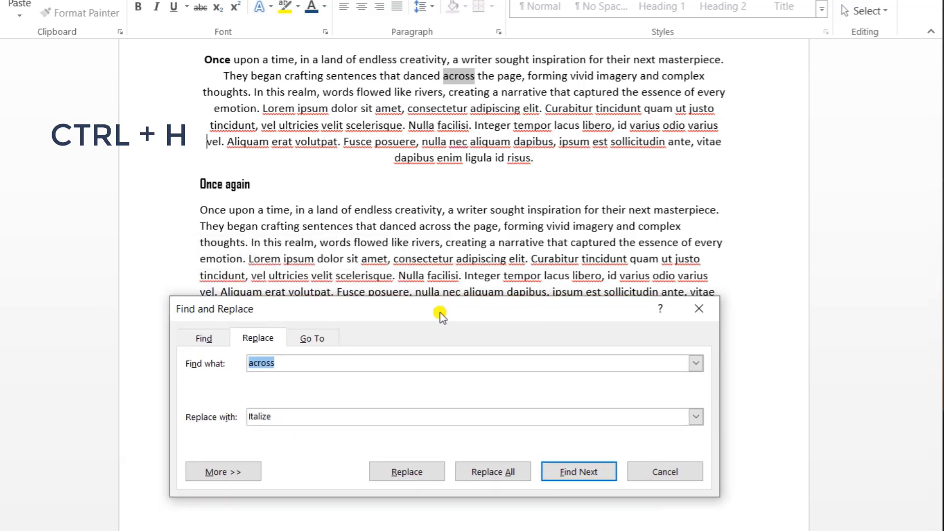
{"action": "left_click", "coordinate": [296, 416]}
{"action": "key", "text": "BackSpace"}
{"action": "key", "text": "BackSpace"}
{"action": "key", "text": "BackSpace"}
{"action": "key", "text": "BackSpace"}
{"action": "key", "text": "BackSpace"}
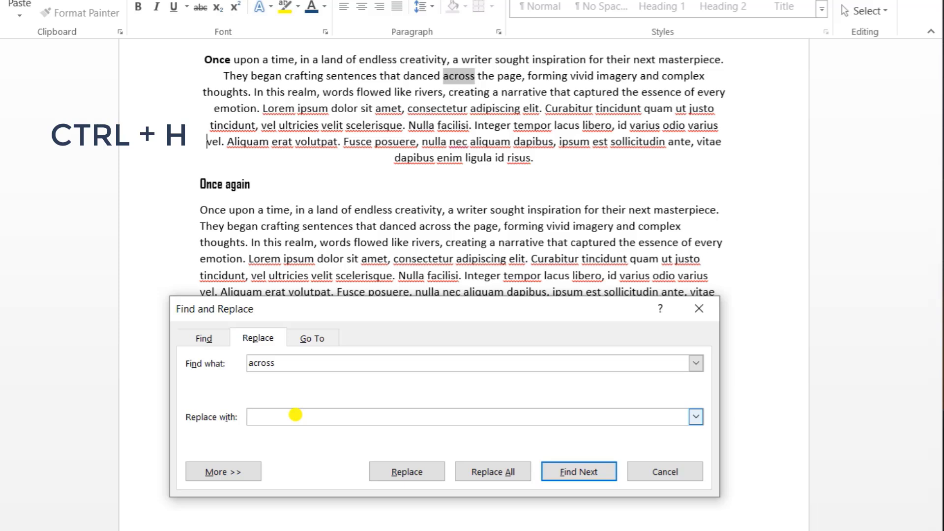
{"action": "type", "text": "Hello"}
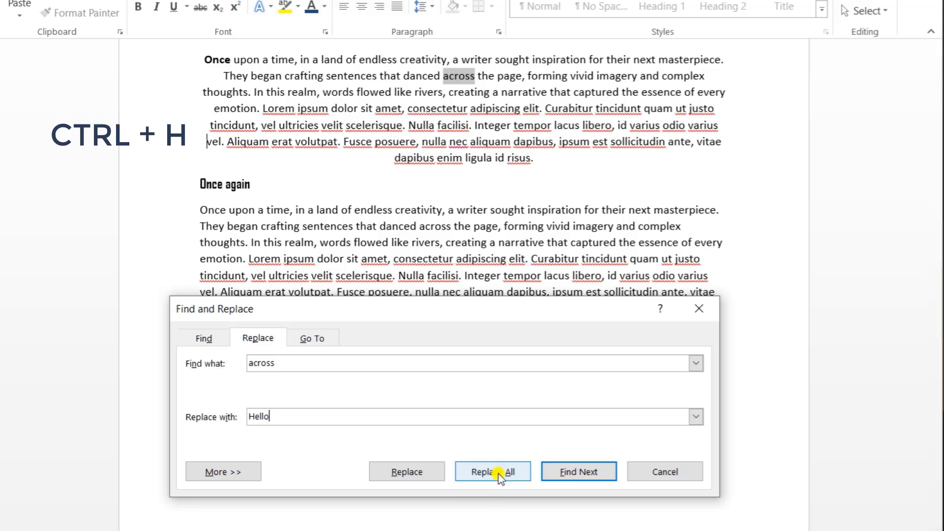
{"action": "left_click", "coordinate": [582, 474]}
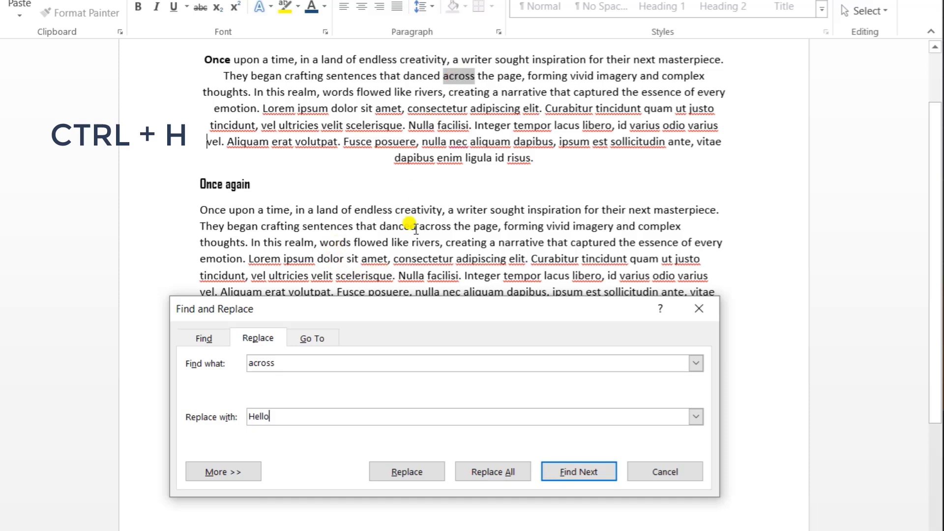
Replace all occurrences of "across" in the document with "Hello" and close the find-and-replace dialog
{"action": "scroll", "coordinate": [416, 229], "scroll_direction": "down", "scroll_amount": 2}
{"action": "scroll", "coordinate": [415, 186], "scroll_direction": "up", "scroll_amount": 4}
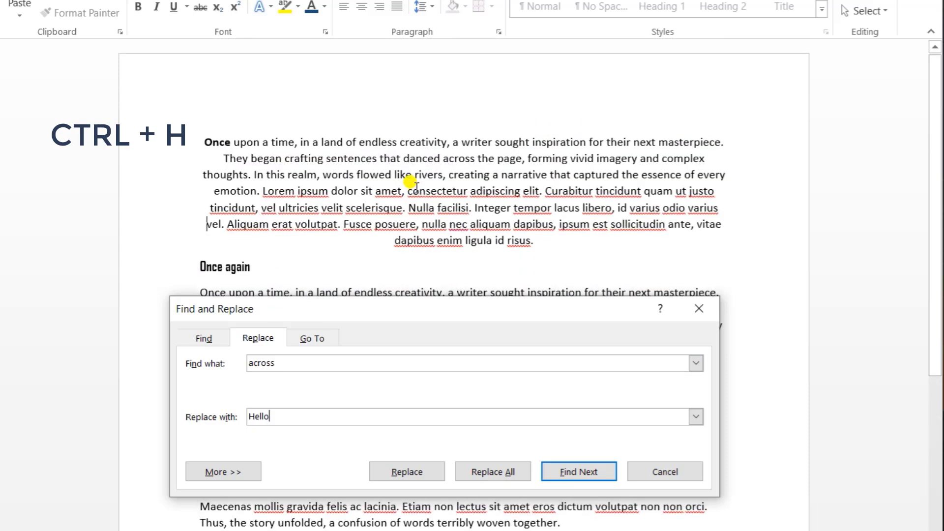
{"action": "scroll", "coordinate": [415, 185], "scroll_direction": "down", "scroll_amount": 3}
{"action": "double_click", "coordinate": [425, 186]}
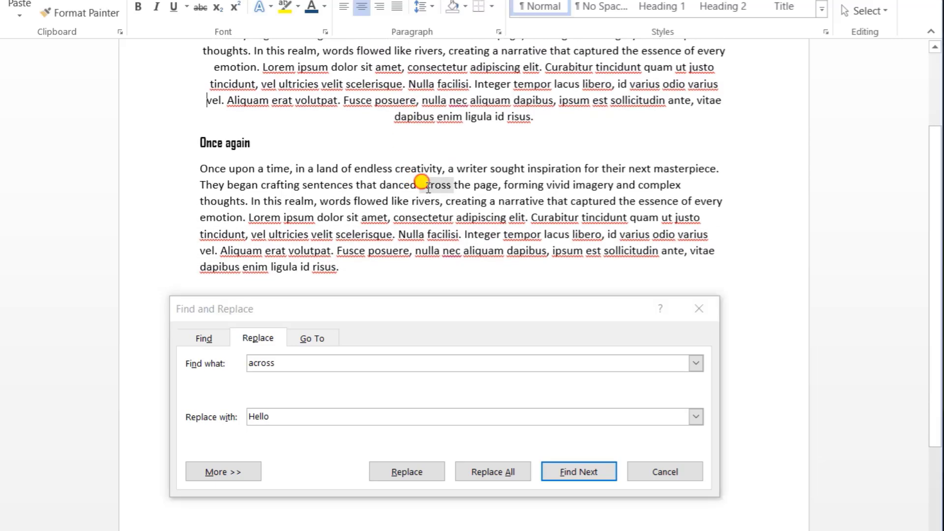
{"action": "scroll", "coordinate": [428, 187], "scroll_direction": "up", "scroll_amount": 1}
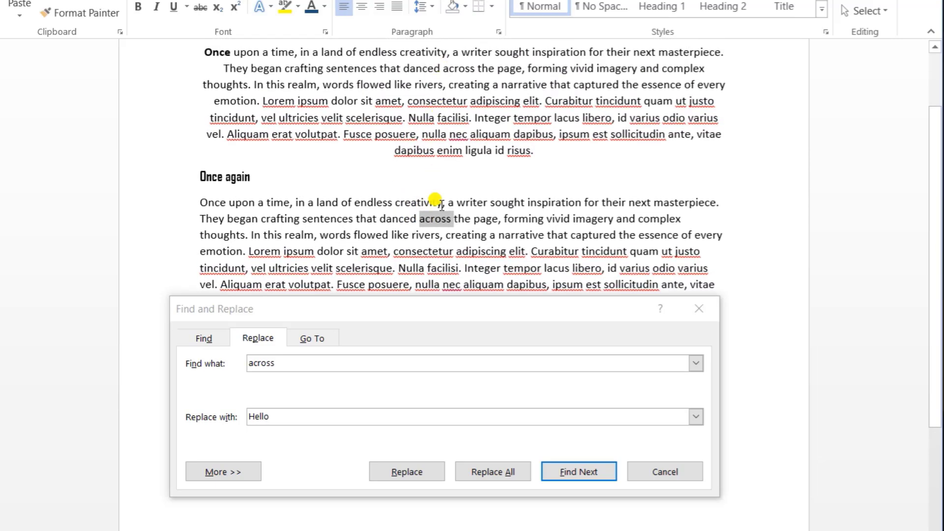
{"action": "left_click", "coordinate": [455, 220]}
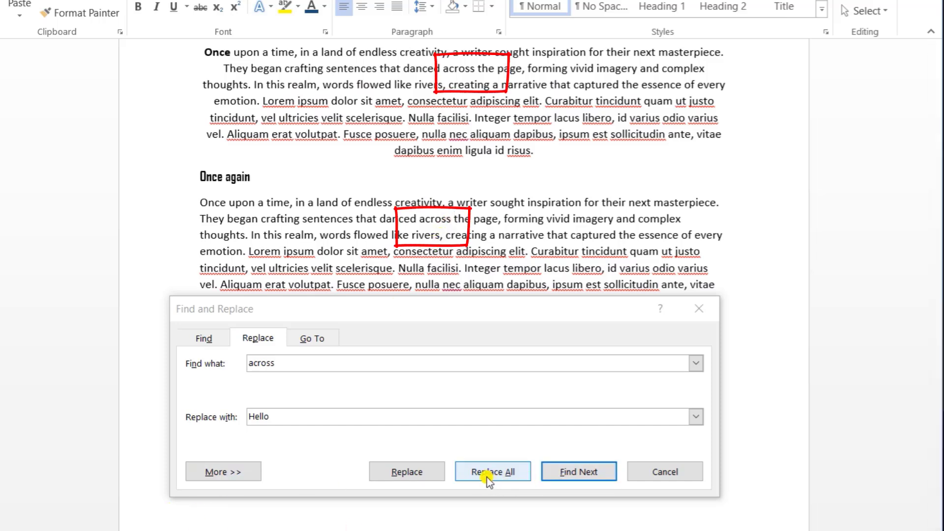
{"action": "double_click", "coordinate": [435, 219]}
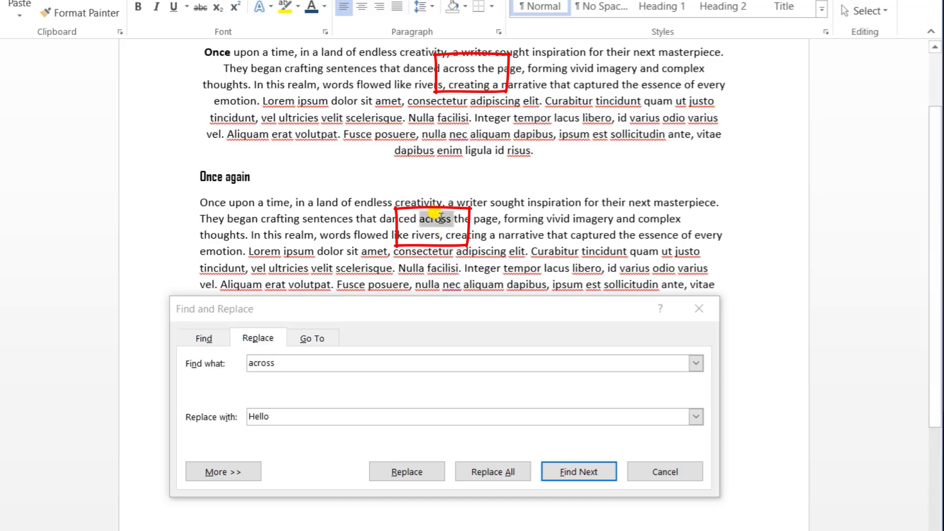
{"action": "left_click", "coordinate": [477, 474]}
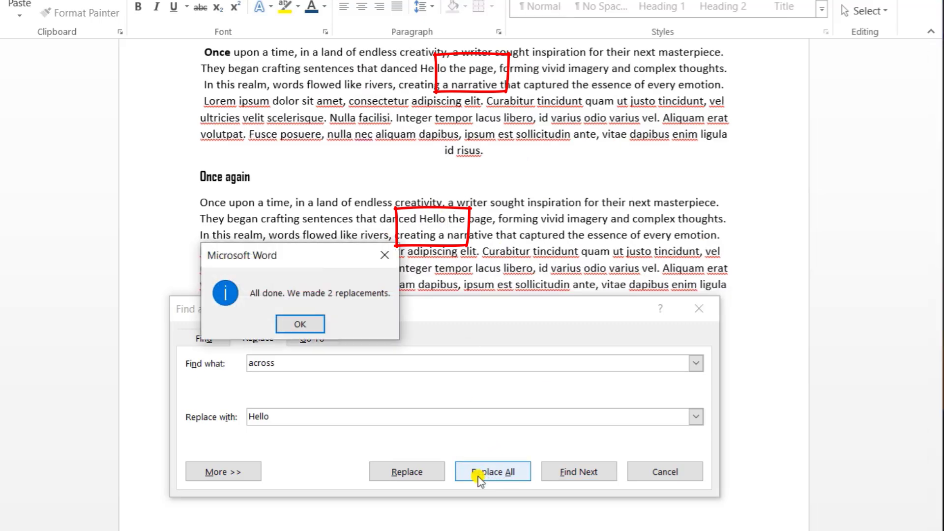
{"action": "left_click", "coordinate": [287, 325]}
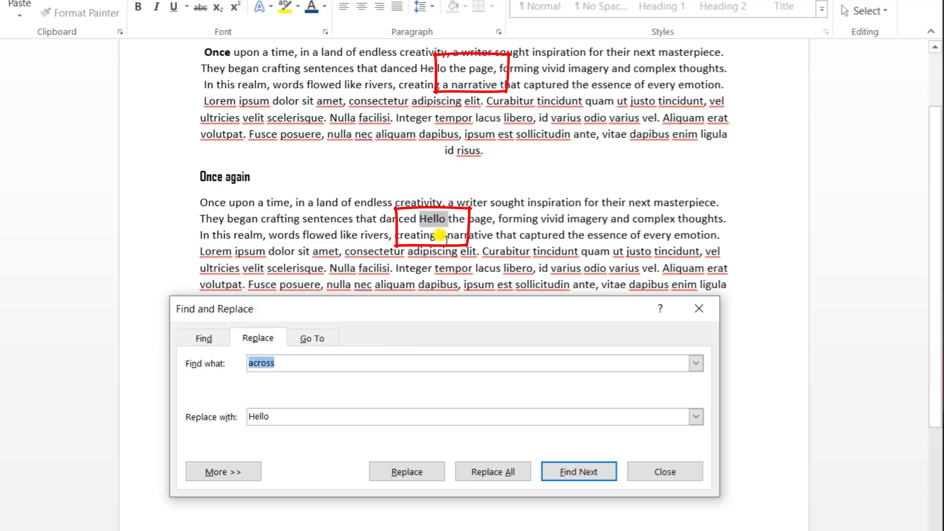
{"action": "scroll", "coordinate": [438, 206], "scroll_direction": "up", "scroll_amount": 1}
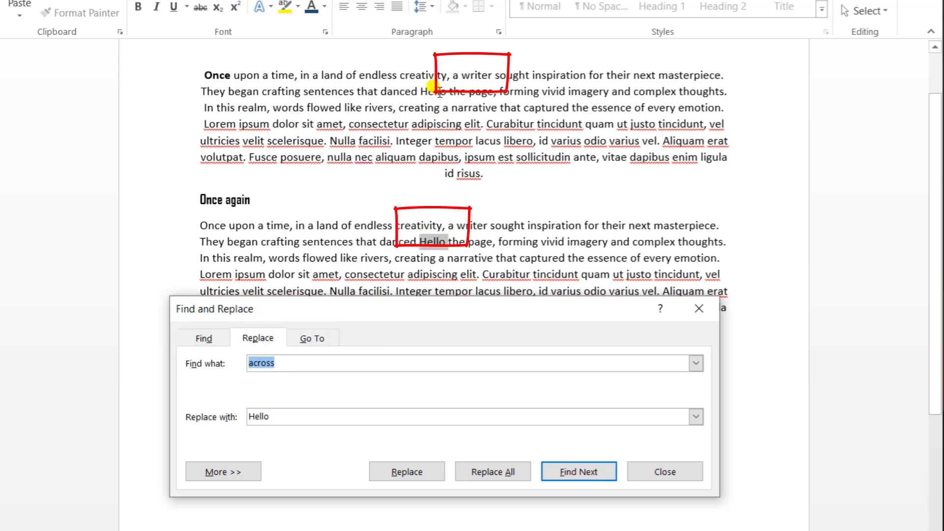
{"action": "left_click", "coordinate": [663, 469]}
Italicize the word "endless" in the paragraph under the "Once again" heading
{"action": "left_click", "coordinate": [386, 322]}
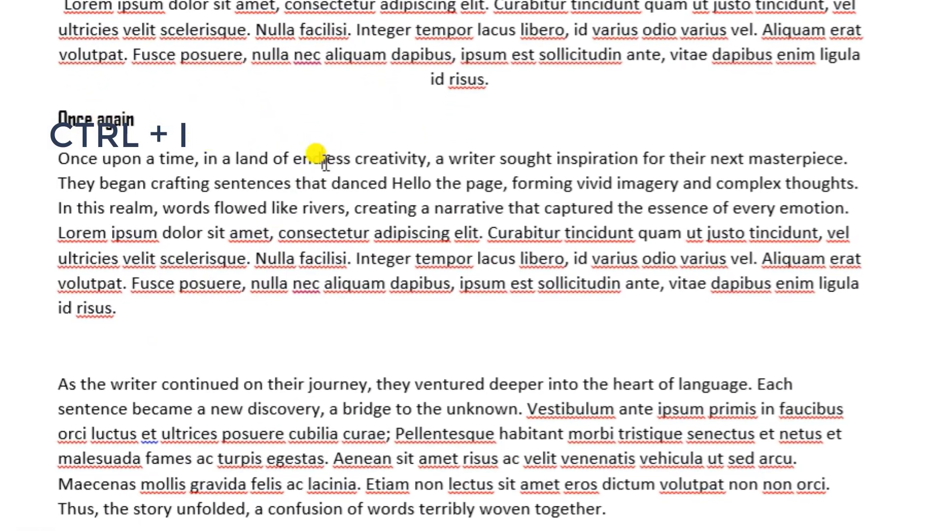
{"action": "double_click", "coordinate": [310, 162]}
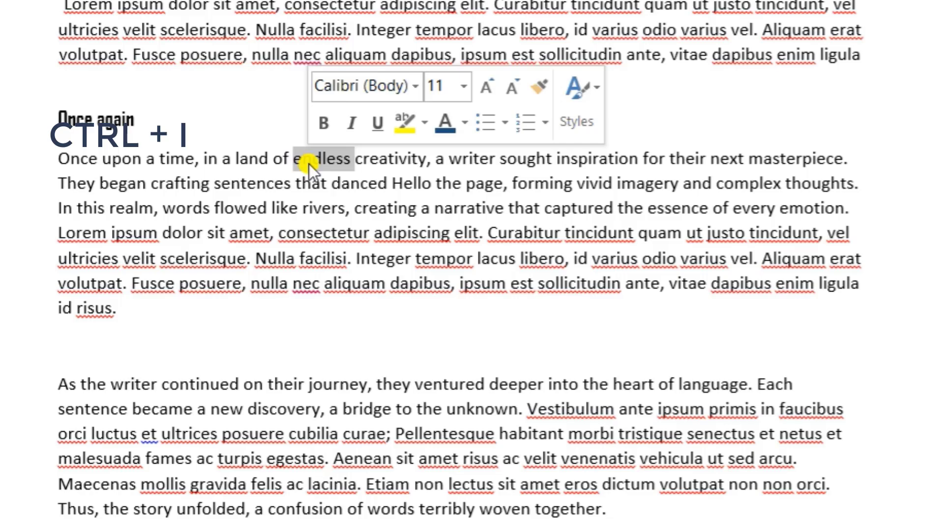
{"action": "key", "text": "ctrl+i"}
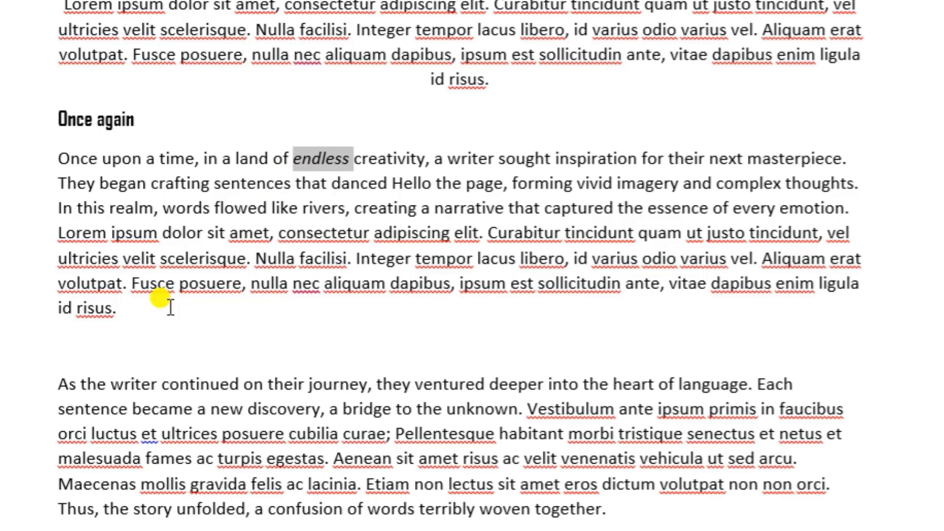
Italicize the whole paragraph under the "Once again" heading and undo that formatting
{"action": "left_click_drag", "start_coordinate": [138, 306], "coordinate": [64, 167]}
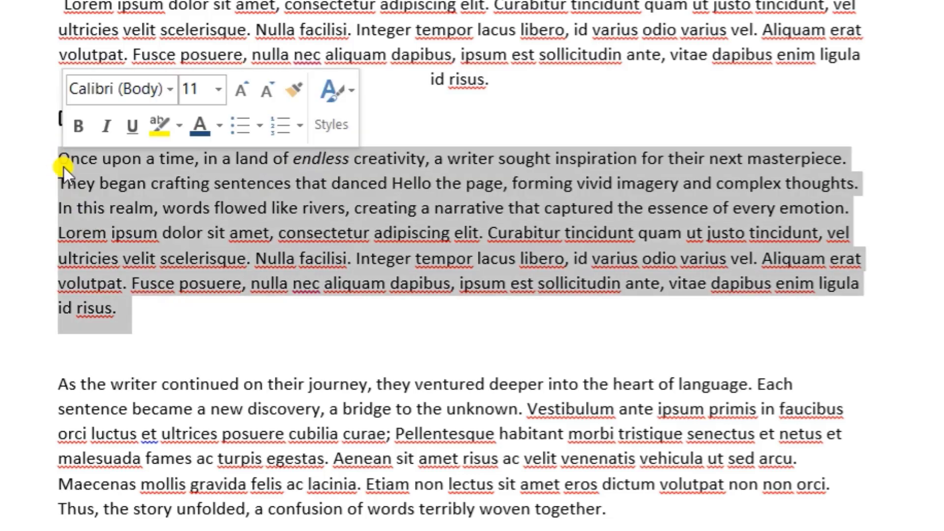
{"action": "key", "text": "ctrl+i"}
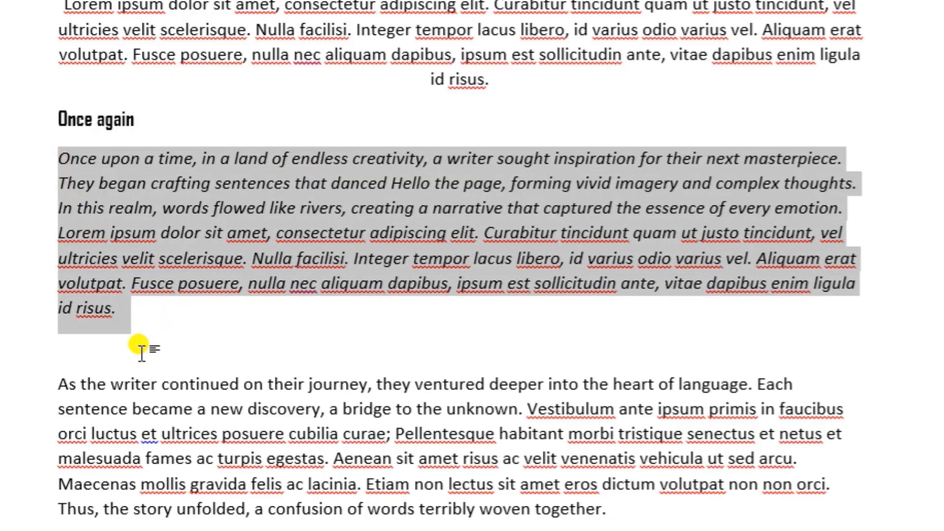
{"action": "key", "text": "ctrl+z"}
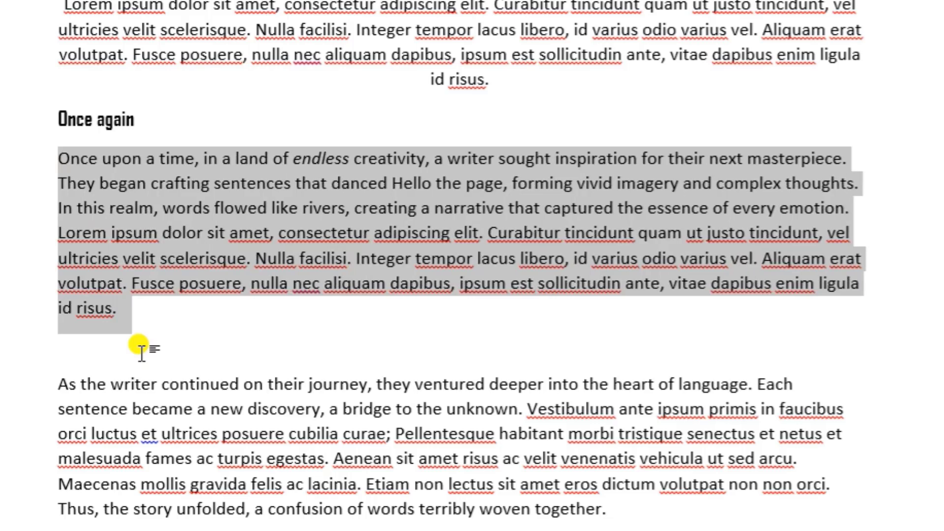
Turn on italics on the empty line below the "Once again" paragraph and enter a person's name there
{"action": "left_click", "coordinate": [141, 351]}
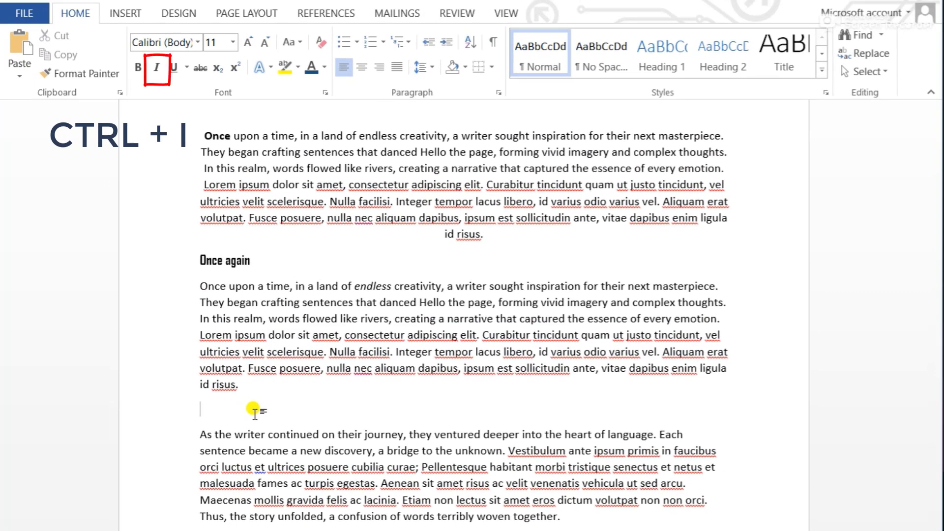
{"action": "key", "text": "ctrl+i"}
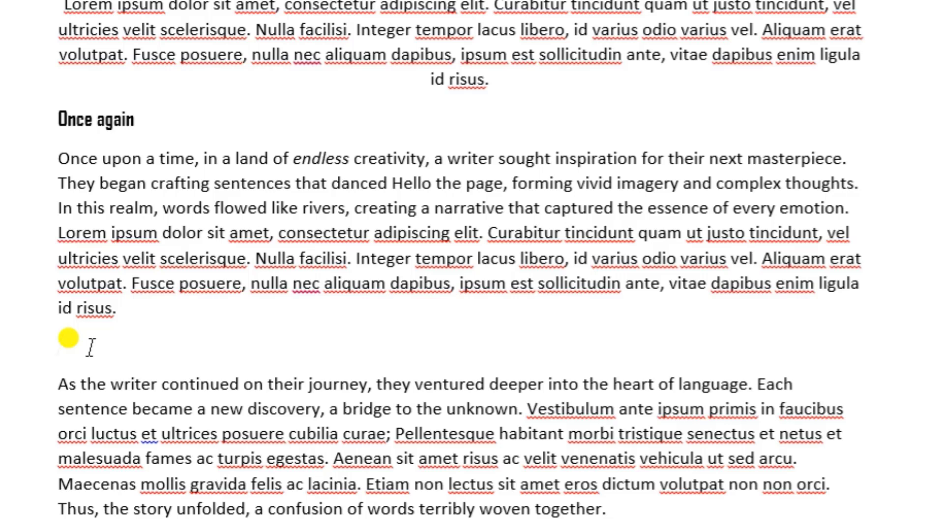
{"action": "type", "text": "JOhnbosco"}
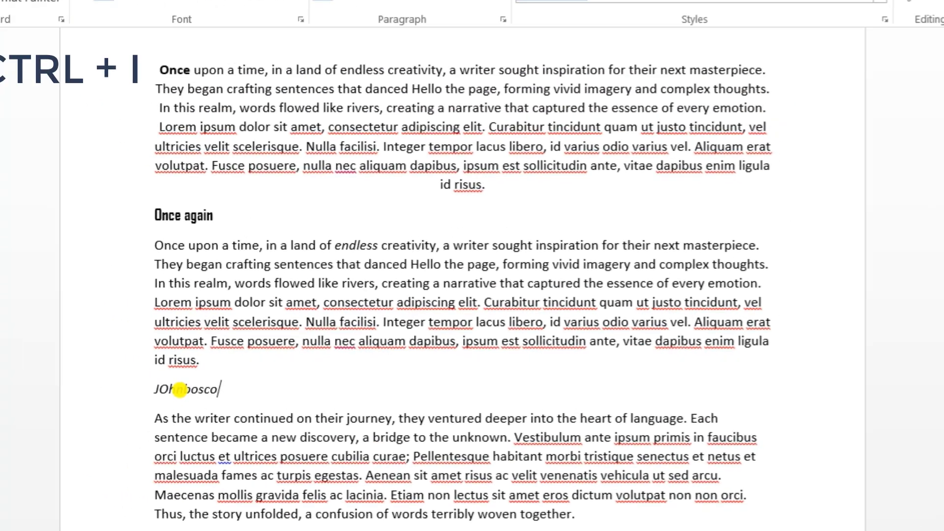
Delete the italic name and restore the empty line below the "Once again" paragraph
{"action": "key", "text": "BackSpace"}
{"action": "key", "text": "BackSpace"}
{"action": "key", "text": "BackSpace"}
{"action": "key", "text": "BackSpace"}
{"action": "key", "text": "BackSpace"}
{"action": "key", "text": "BackSpace"}
{"action": "key", "text": "BackSpace"}
{"action": "key", "text": "BackSpace"}
{"action": "key", "text": "BackSpace"}
{"action": "key", "text": "BackSpace"}
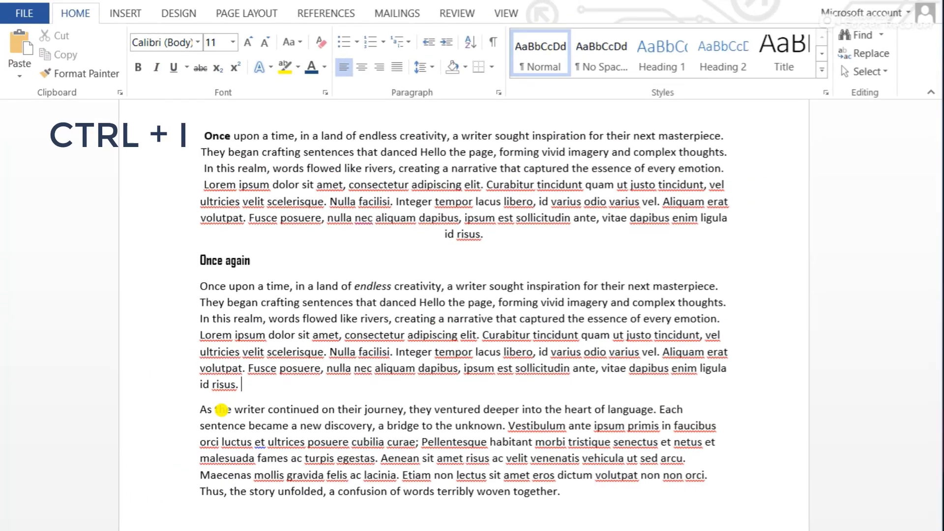
{"action": "key", "text": "Return"}
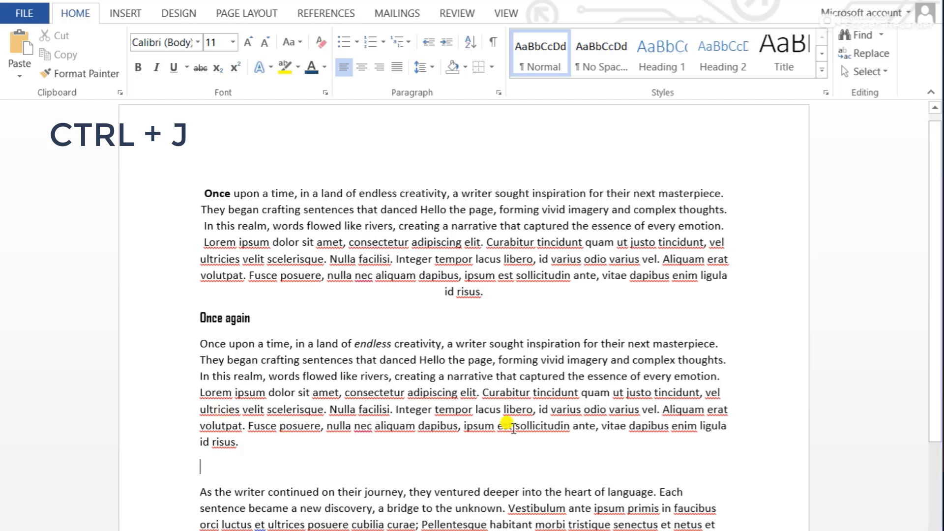
Justify the paragraph under the "Once again" heading so its line ends align, and clear the selection
{"action": "left_click", "coordinate": [724, 226]}
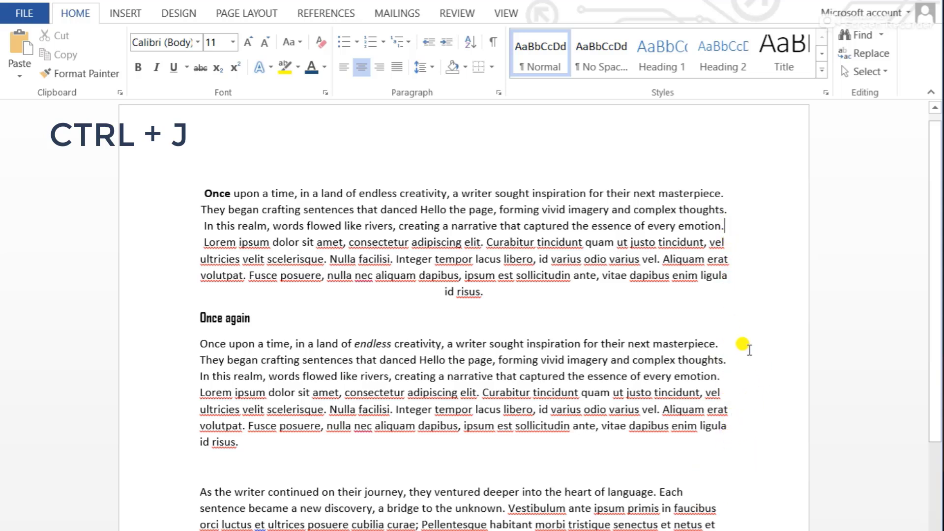
{"action": "left_click", "coordinate": [726, 359]}
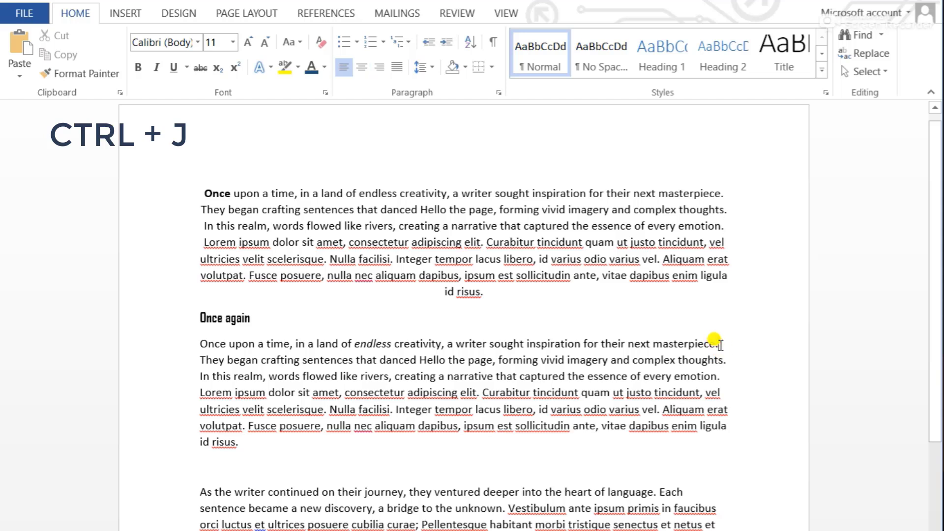
{"action": "left_click", "coordinate": [722, 392]}
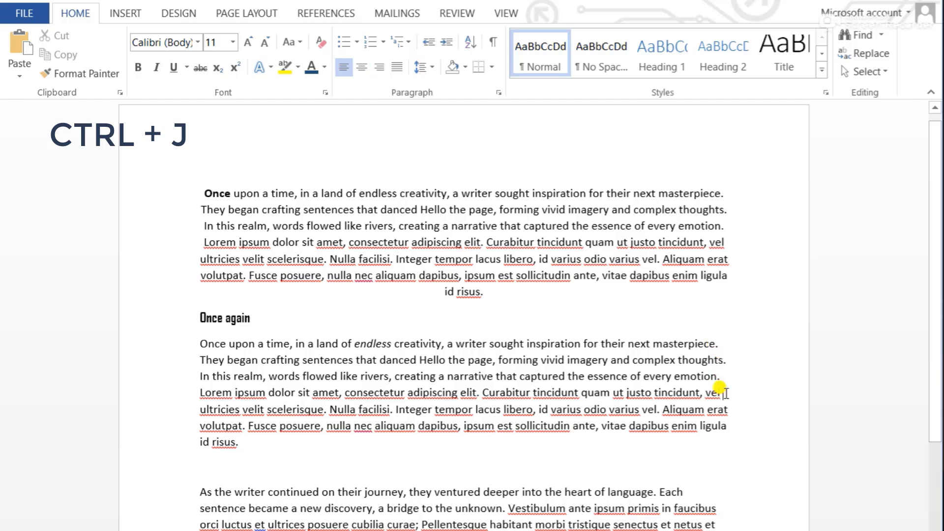
{"action": "left_click", "coordinate": [733, 426]}
{"action": "left_click_drag", "start_coordinate": [248, 442], "coordinate": [199, 352]}
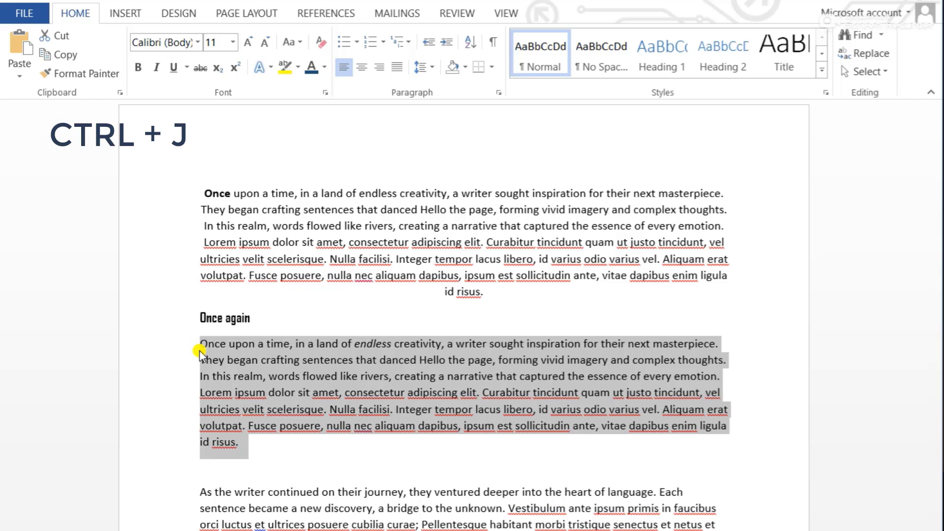
{"action": "key", "text": "ctrl+j"}
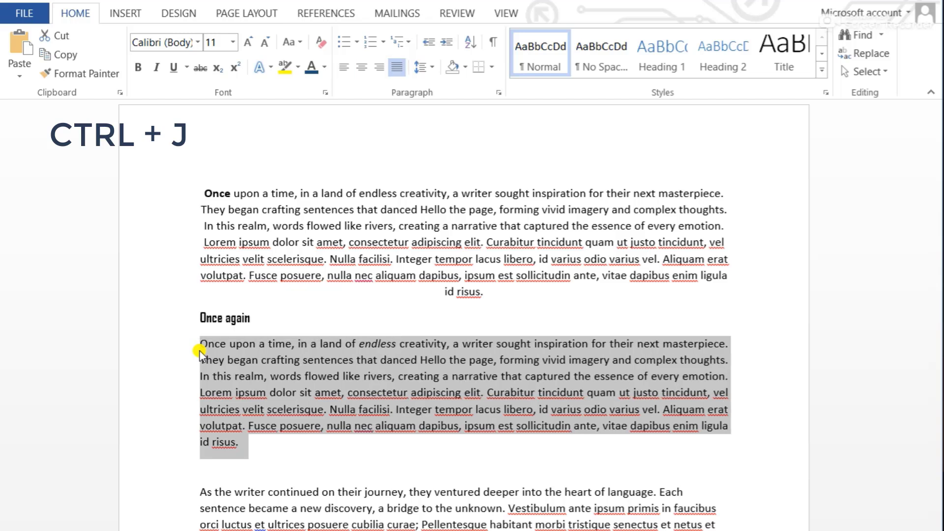
{"action": "left_click", "coordinate": [421, 382]}
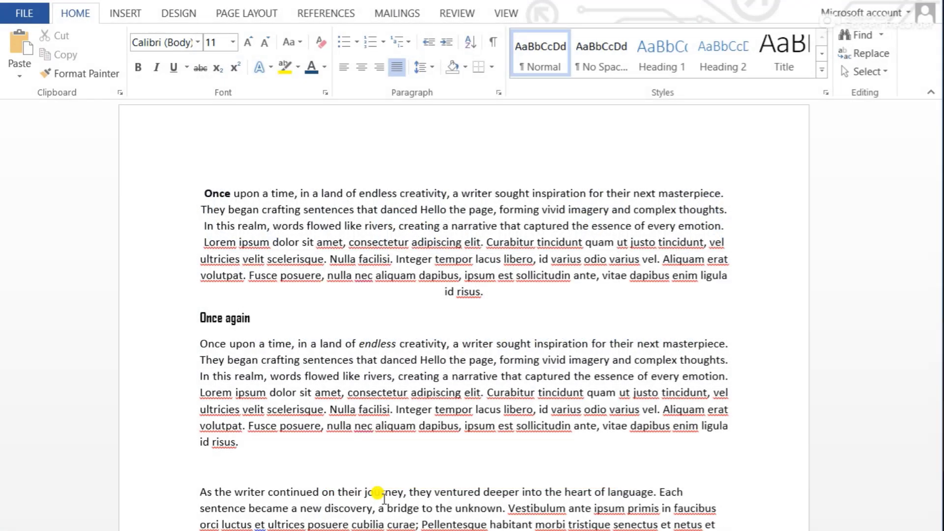
Start inserting a hyperlink on the empty line below the justified paragraph, with an existing file or web page as the link type
{"action": "key", "text": "ctrl+k"}
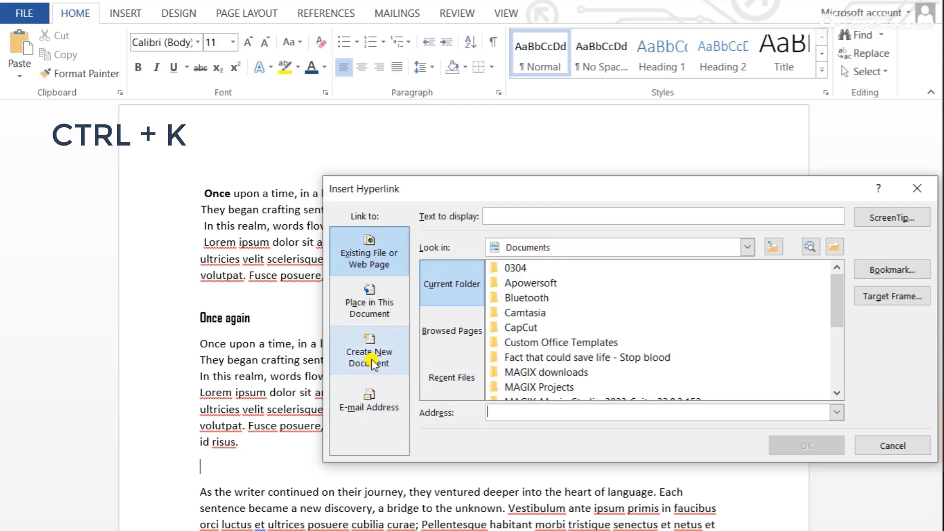
{"action": "left_click", "coordinate": [374, 419]}
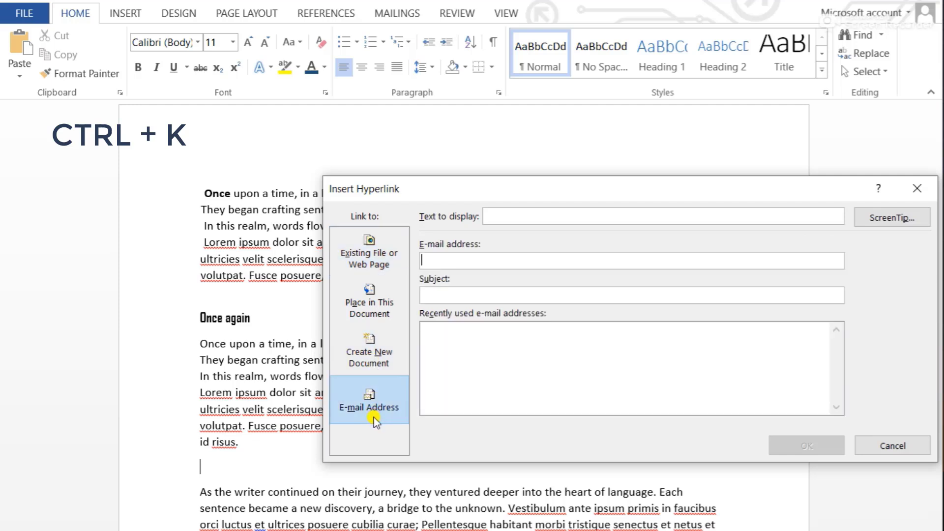
{"action": "left_click", "coordinate": [377, 267]}
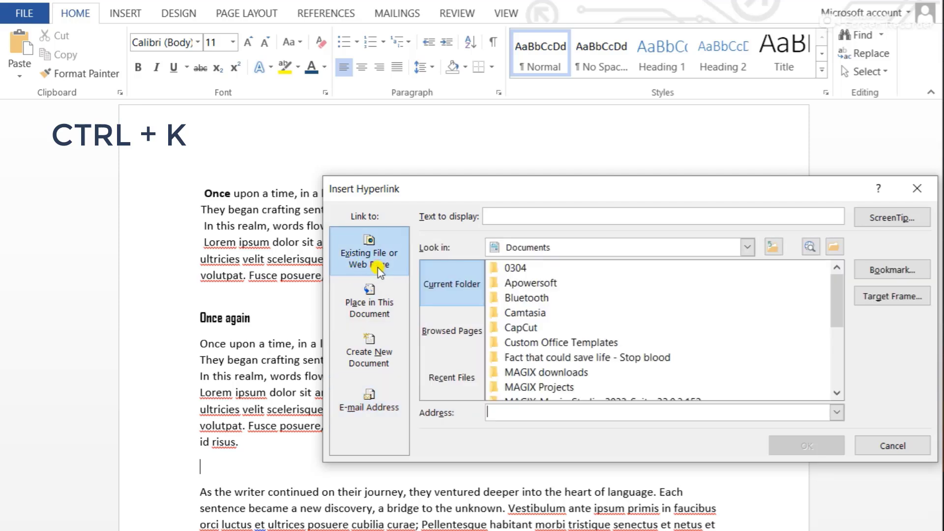
{"action": "scroll", "coordinate": [539, 338], "scroll_direction": "down", "scroll_amount": 4}
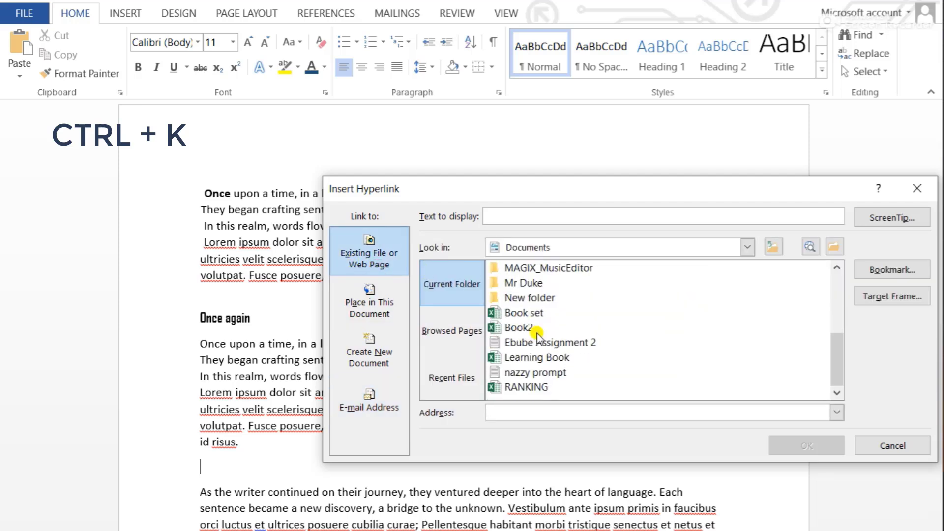
{"action": "scroll", "coordinate": [539, 338], "scroll_direction": "up", "scroll_amount": 4}
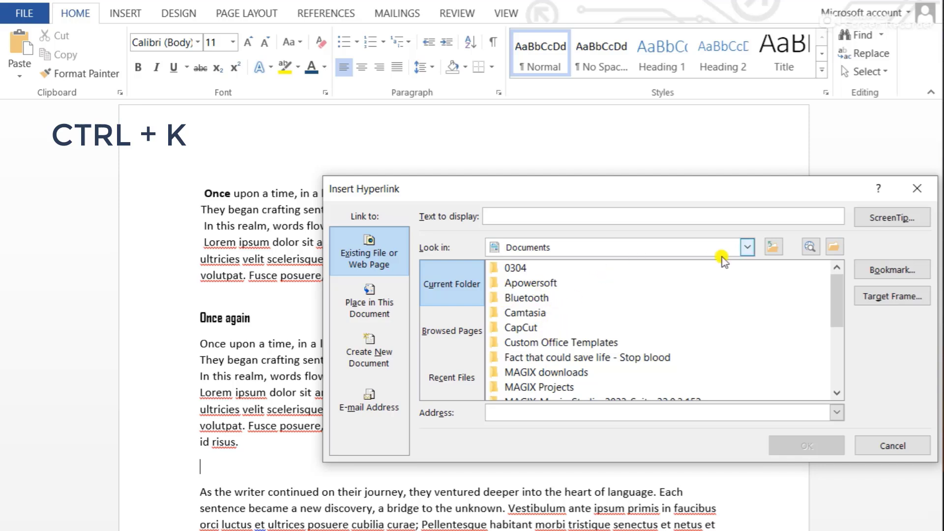
Set the Downloads folder as the location to look in for the hyperlink's target file
{"action": "left_click", "coordinate": [747, 247]}
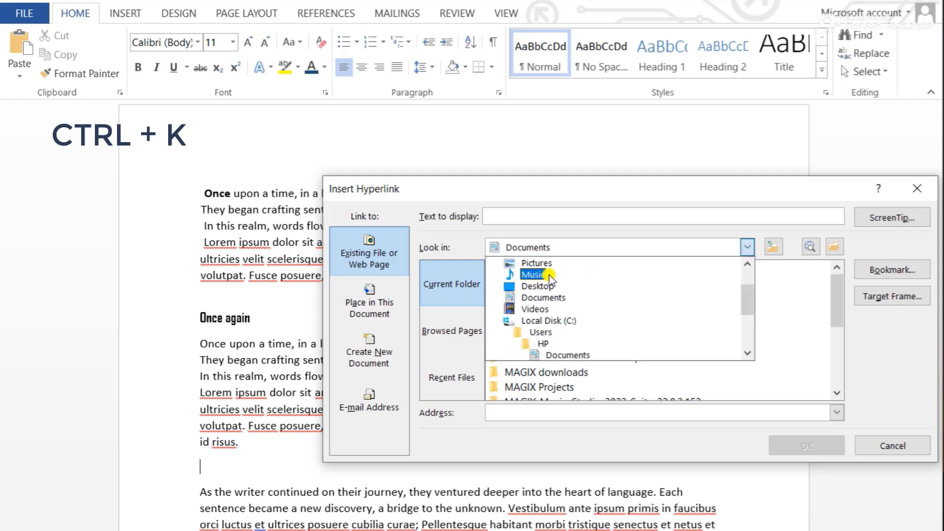
{"action": "scroll", "coordinate": [551, 303], "scroll_direction": "up", "scroll_amount": 1}
{"action": "scroll", "coordinate": [551, 305], "scroll_direction": "up", "scroll_amount": 1}
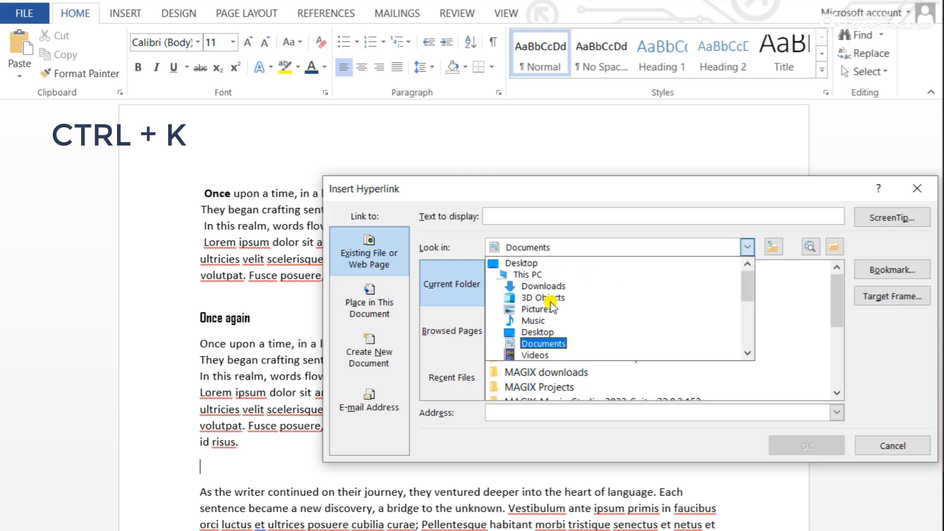
{"action": "left_click", "coordinate": [557, 288]}
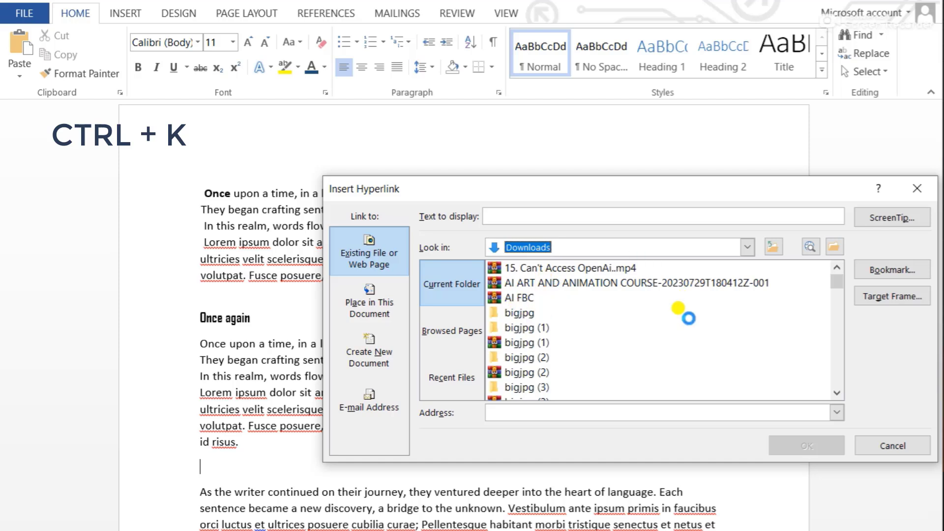
Choose the Anker_Capsule_II_lifestyle file as the target and insert its hyperlink on the empty line below the "Once again" paragraph
{"action": "left_click_drag", "start_coordinate": [837, 279], "coordinate": [840, 309]}
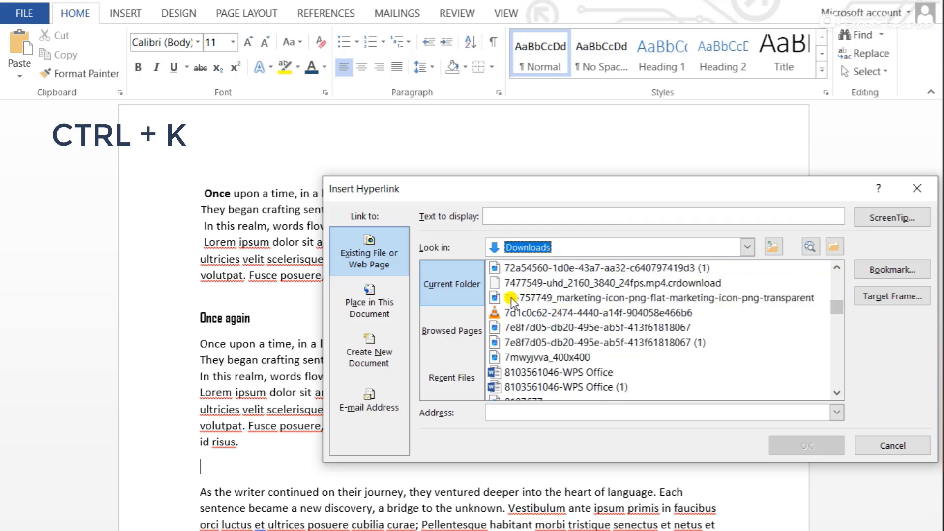
{"action": "scroll", "coordinate": [544, 365], "scroll_direction": "down", "scroll_amount": 10}
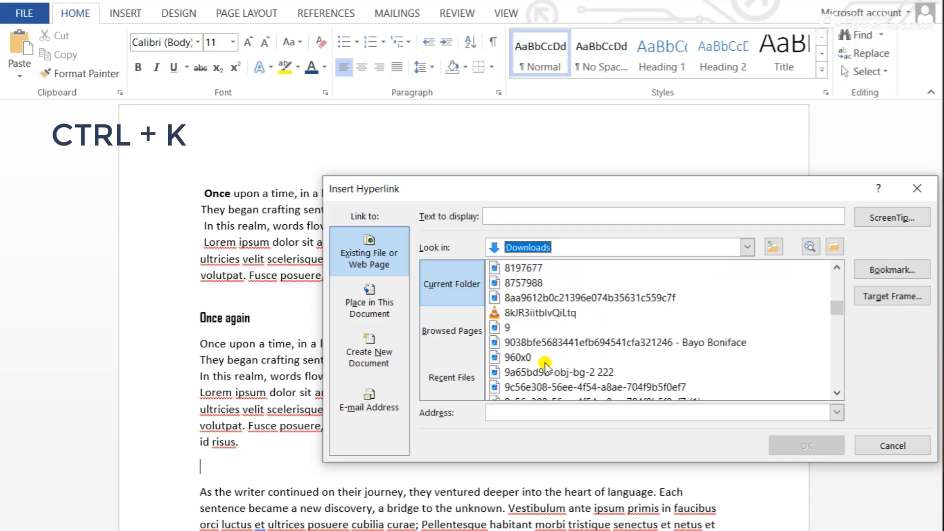
{"action": "scroll", "coordinate": [545, 365], "scroll_direction": "down", "scroll_amount": 10}
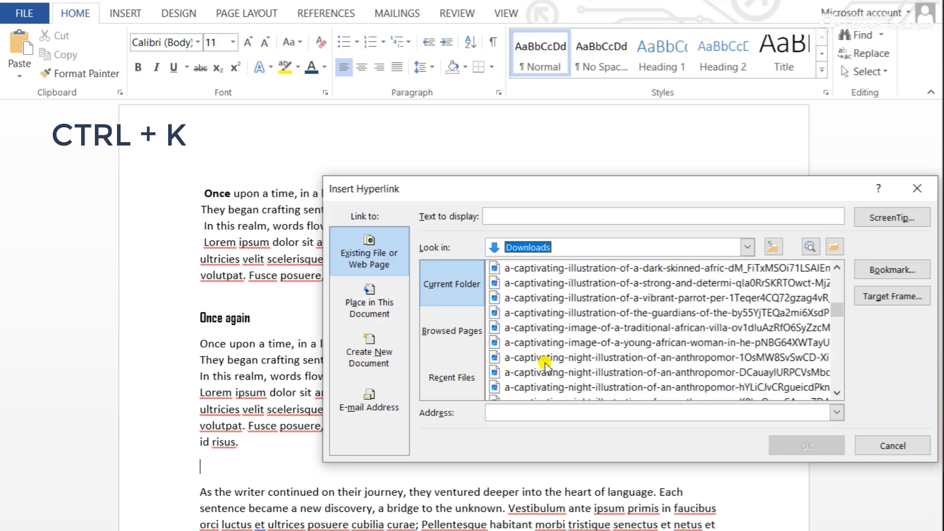
{"action": "scroll", "coordinate": [545, 365], "scroll_direction": "down", "scroll_amount": 7}
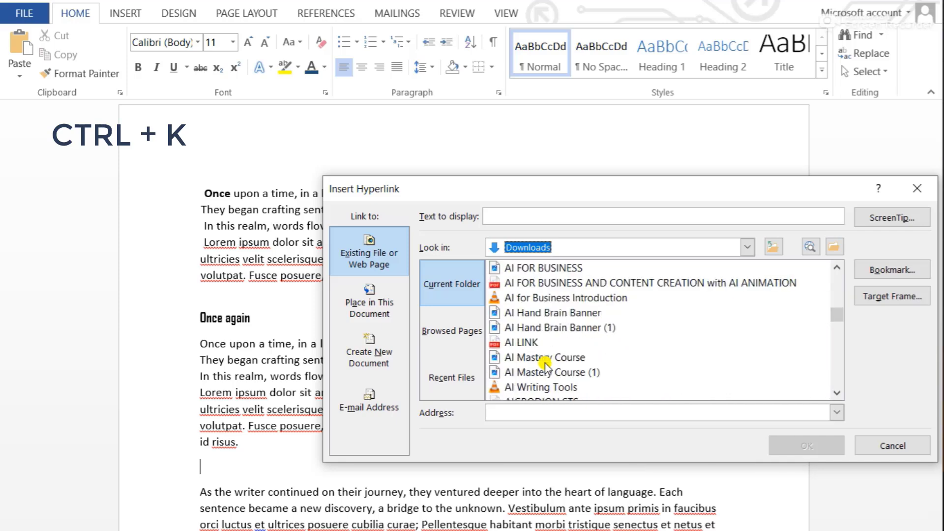
{"action": "scroll", "coordinate": [544, 365], "scroll_direction": "down", "scroll_amount": 8}
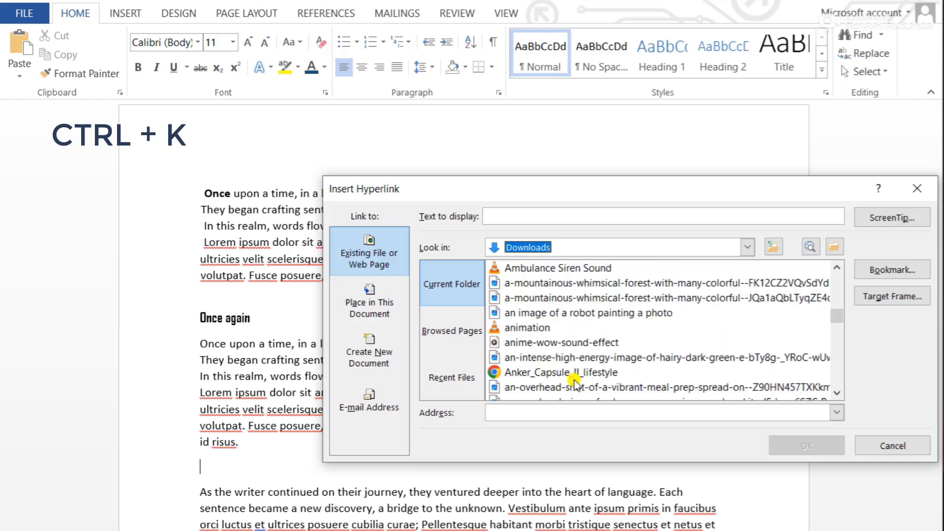
{"action": "left_click", "coordinate": [574, 384]}
{"action": "left_click", "coordinate": [564, 373]}
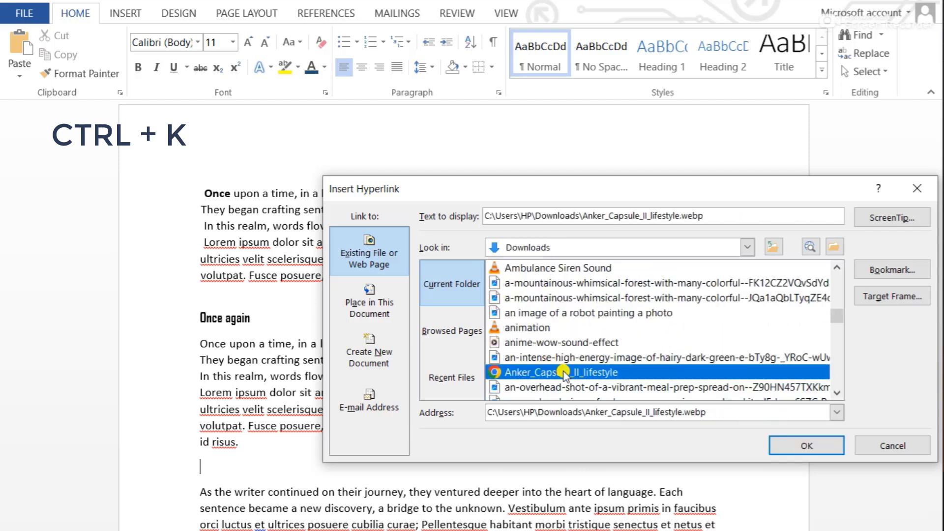
{"action": "left_click", "coordinate": [794, 451]}
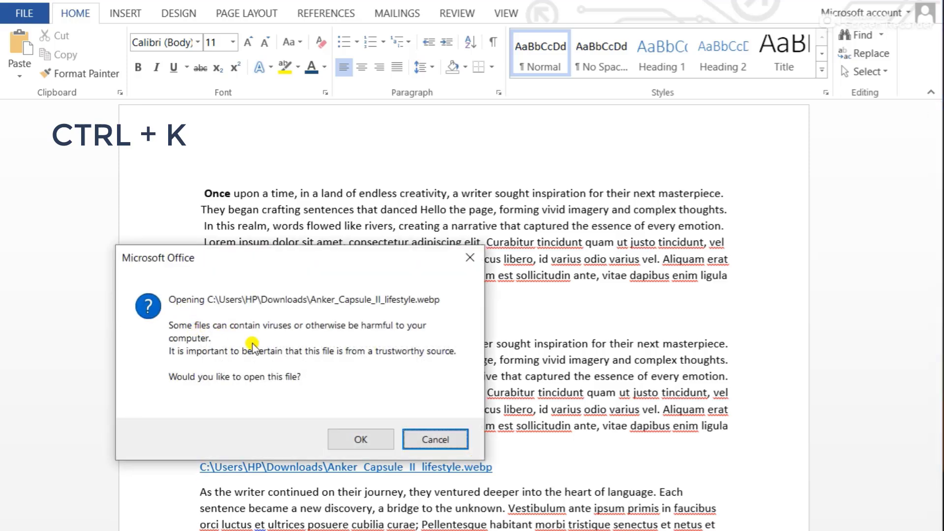
Follow the new file link as far as the app choice, dismiss it, and delete the link from the document
{"action": "left_click", "coordinate": [359, 433]}
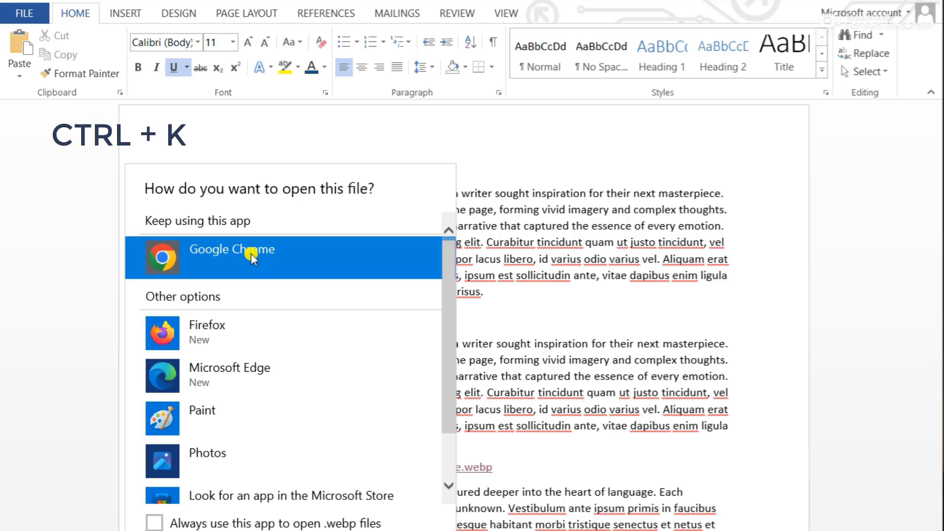
{"action": "left_click", "coordinate": [566, 276]}
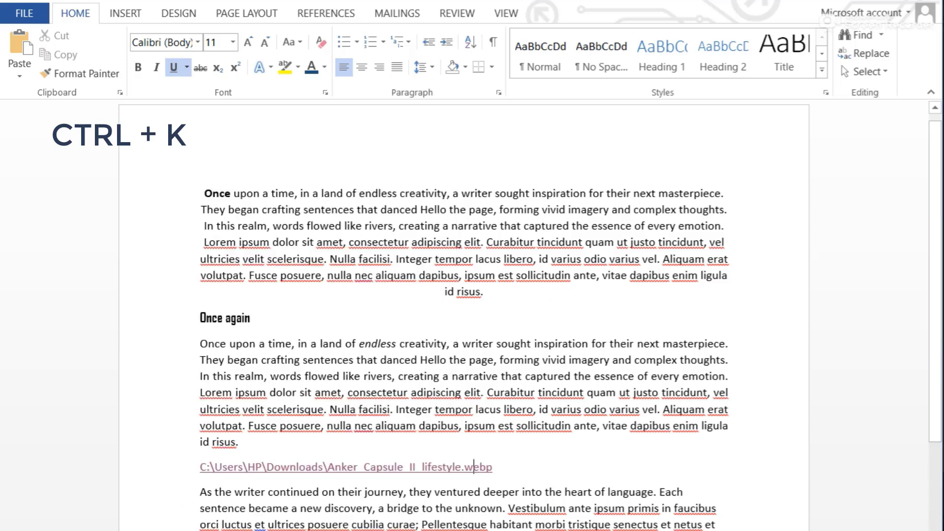
{"action": "left_click_drag", "start_coordinate": [489, 467], "coordinate": [184, 483]}
{"action": "key", "text": "Delete"}
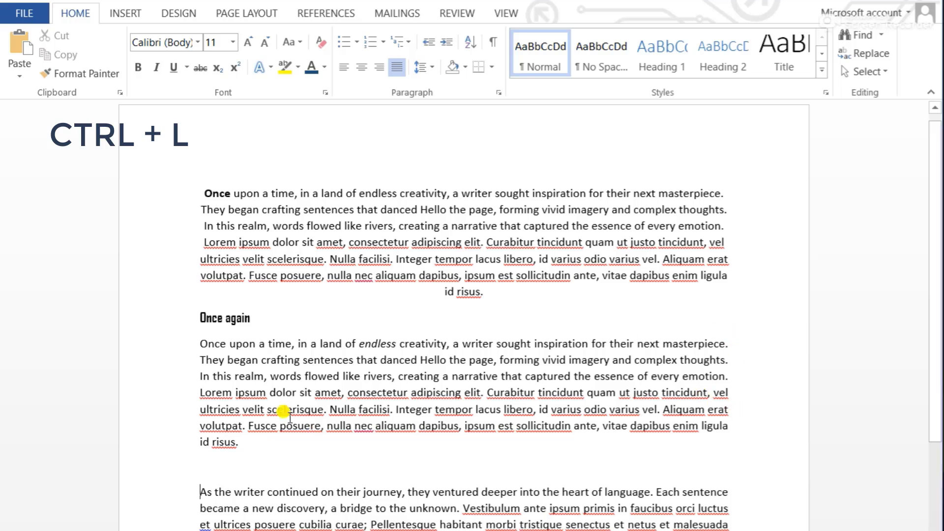
Left-align the paragraph under the "Once again" heading and clear the selection
{"action": "left_click_drag", "start_coordinate": [239, 442], "coordinate": [192, 343]}
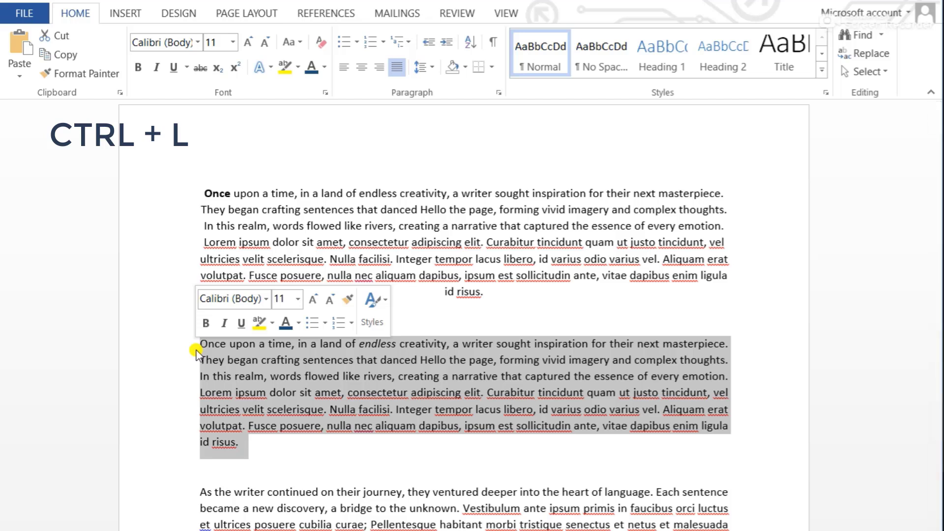
{"action": "key", "text": "ctrl+l"}
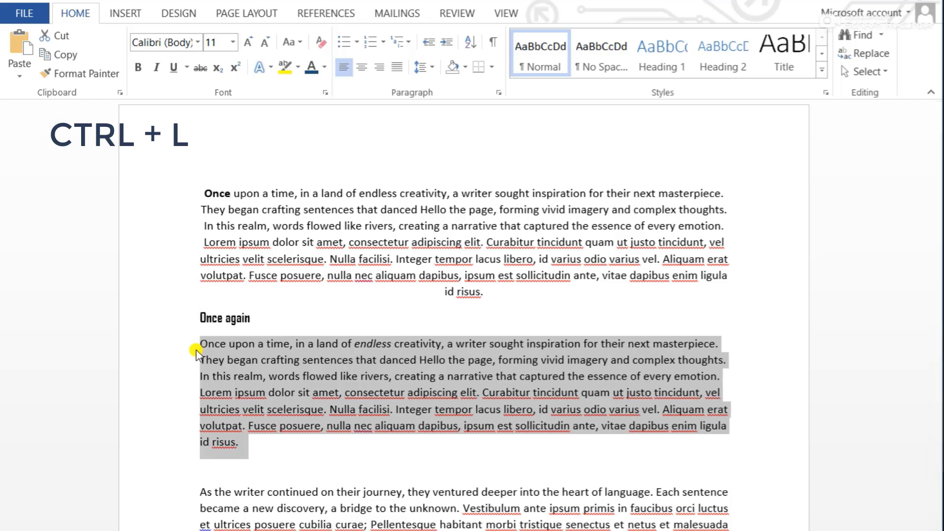
{"action": "left_click", "coordinate": [276, 444]}
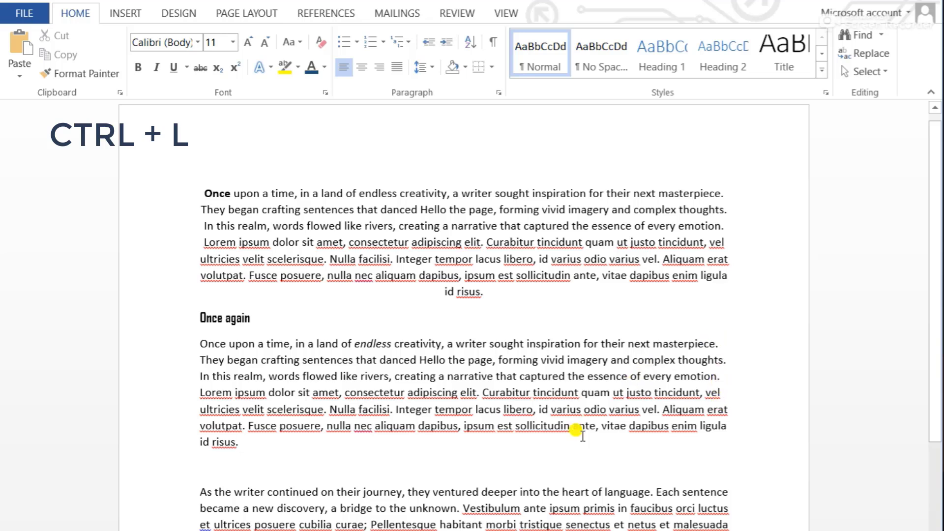
Indent the whole paragraph under the "Once again" heading by one level and make it italic
{"action": "left_click", "coordinate": [229, 468]}
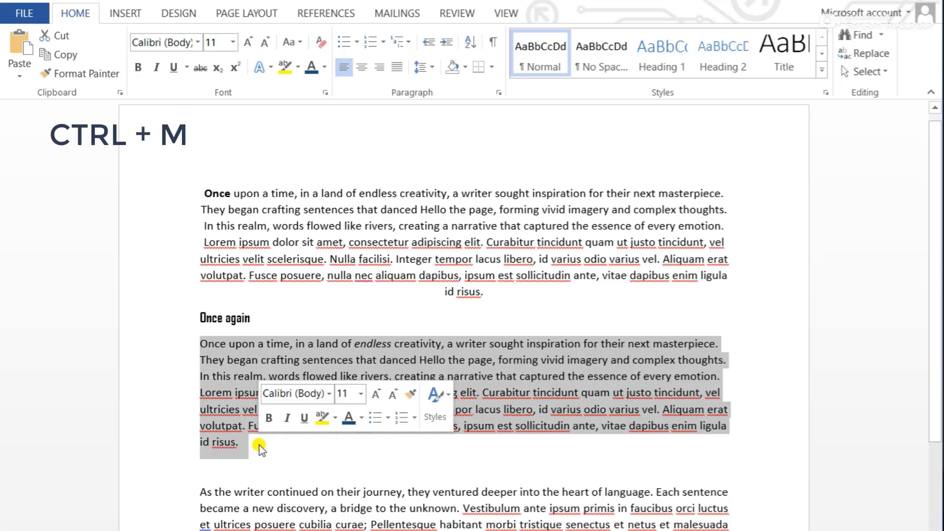
{"action": "key", "text": "ctrl+m"}
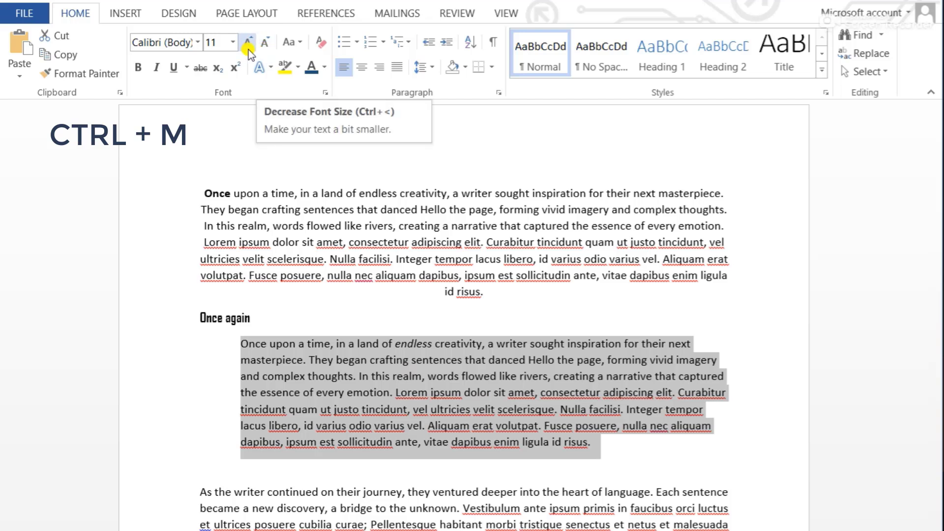
{"action": "left_click", "coordinate": [152, 69]}
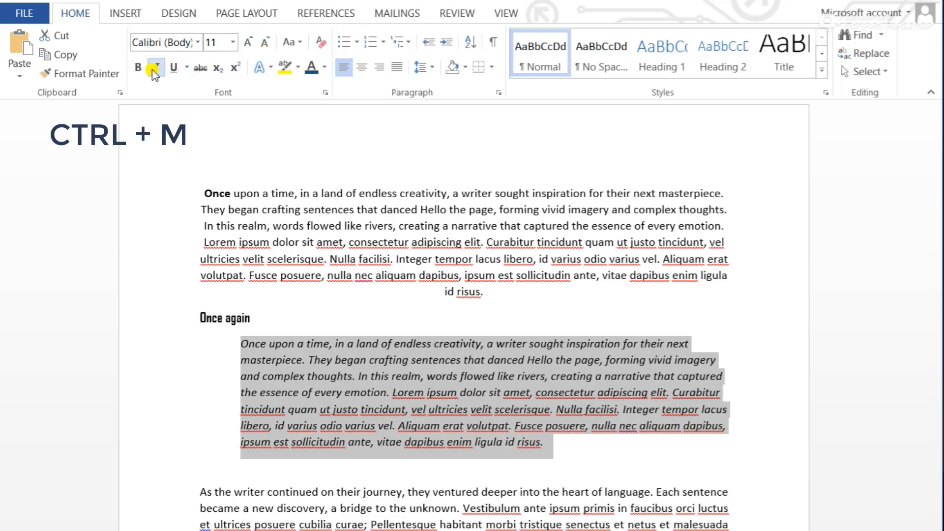
Set the indented paragraph's font color to Black, Text 1, Lighter 15% and reduce its font size to 10
{"action": "left_click", "coordinate": [324, 67]}
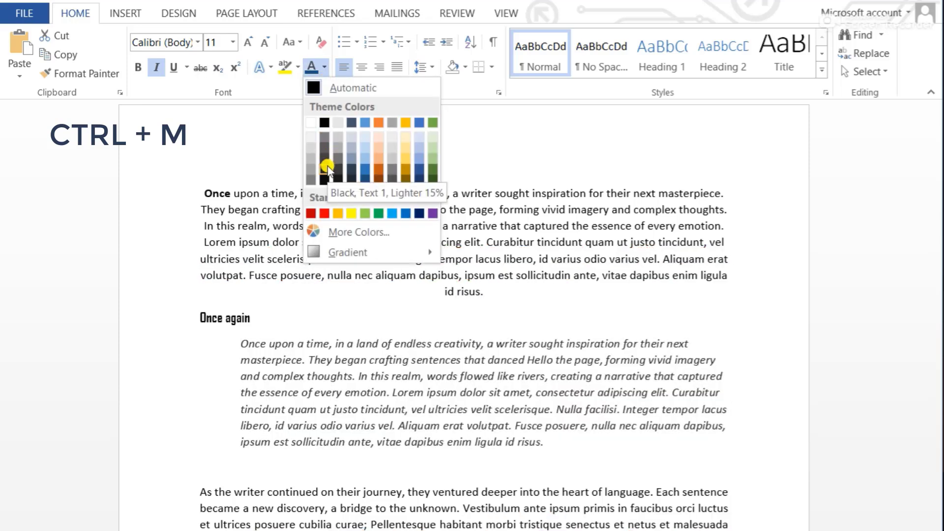
{"action": "left_click", "coordinate": [327, 167]}
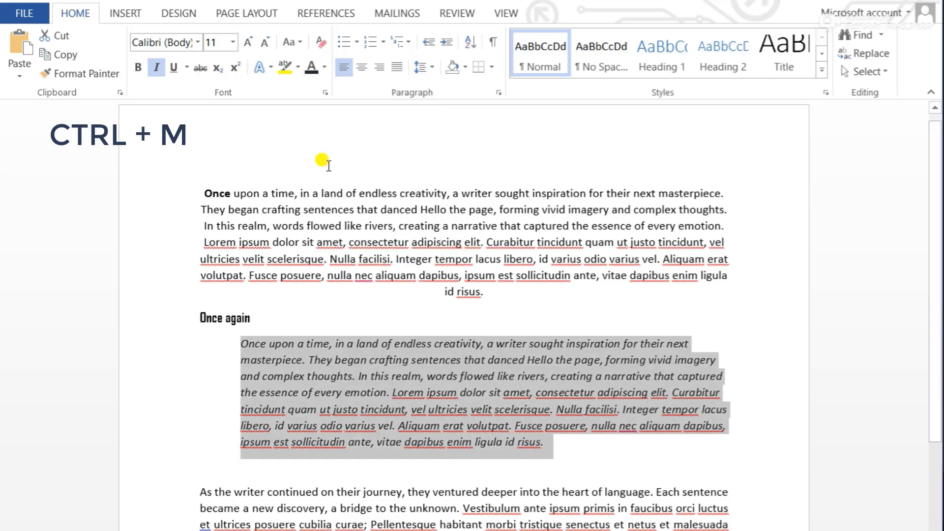
{"action": "left_click", "coordinate": [265, 43]}
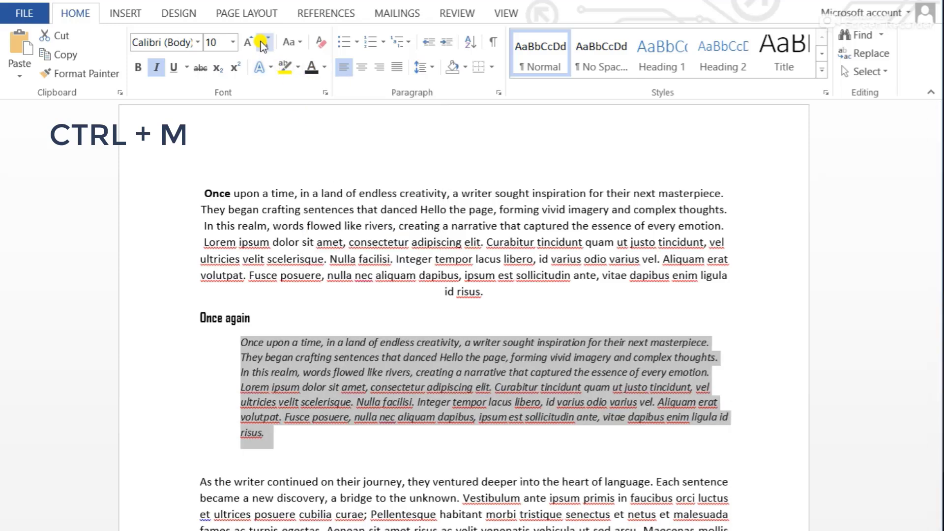
{"action": "left_click", "coordinate": [366, 439]}
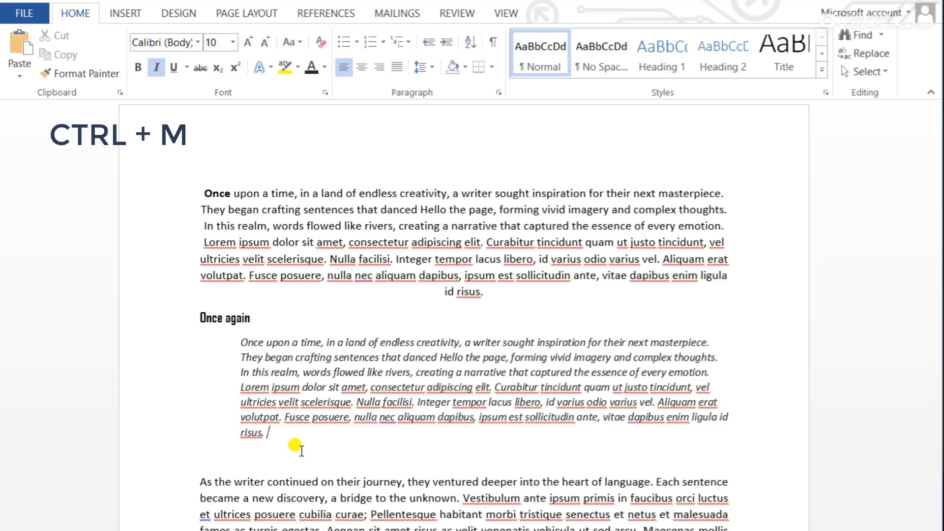
Undo the font size, color, italic and indent changes on the "Once again" paragraph and clear the selection
{"action": "left_click_drag", "start_coordinate": [285, 440], "coordinate": [235, 346]}
{"action": "key", "text": "ctrl+z"}
{"action": "key", "text": "ctrl+z"}
{"action": "key", "text": "ctrl+z"}
{"action": "key", "text": "ctrl+z"}
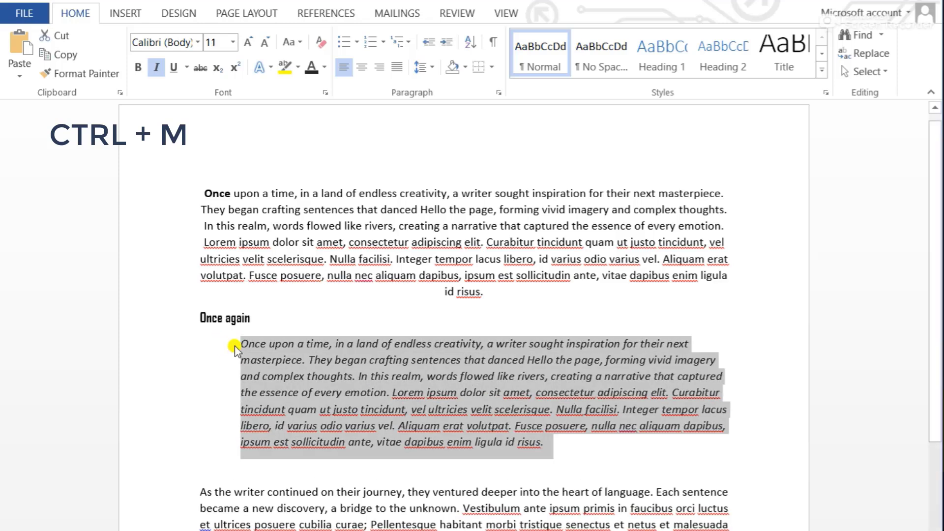
{"action": "key", "text": "ctrl+z"}
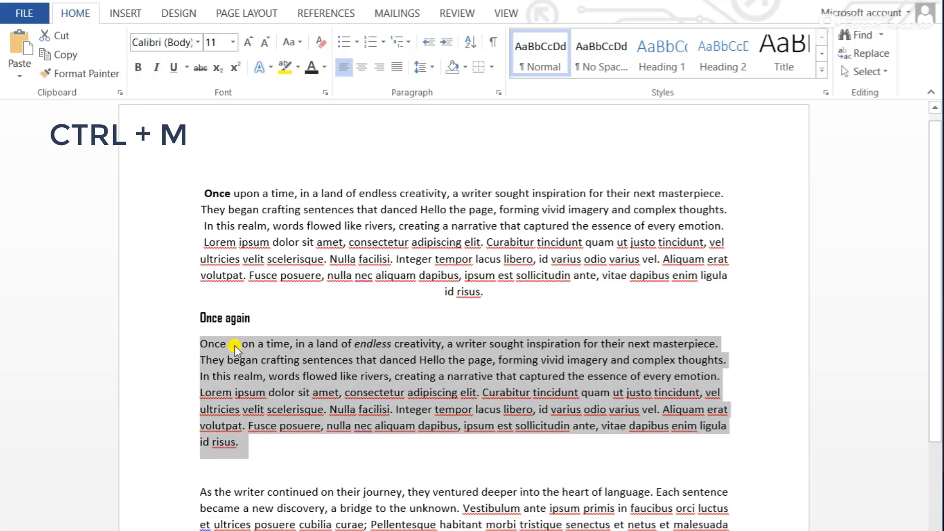
{"action": "left_click", "coordinate": [252, 445]}
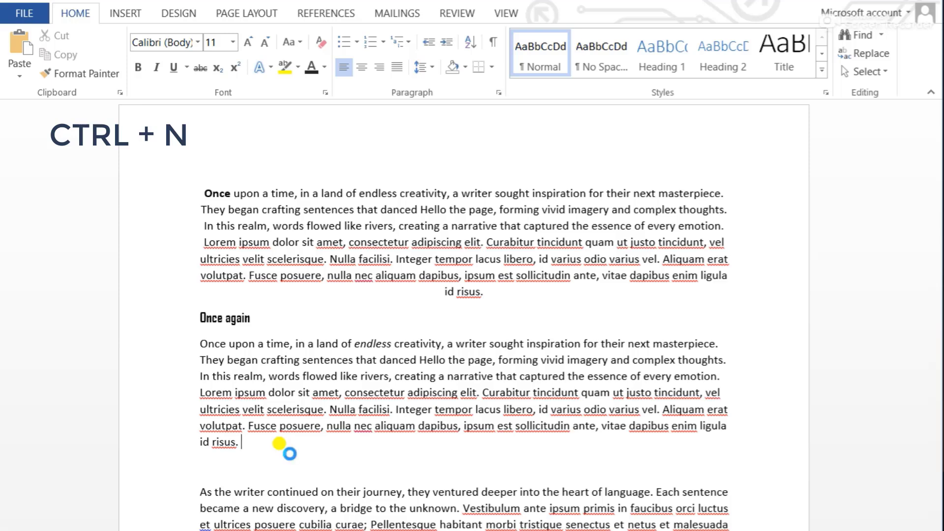
Create a new blank document, bring its window into view, and close it again
{"action": "key", "text": "ctrl+n"}
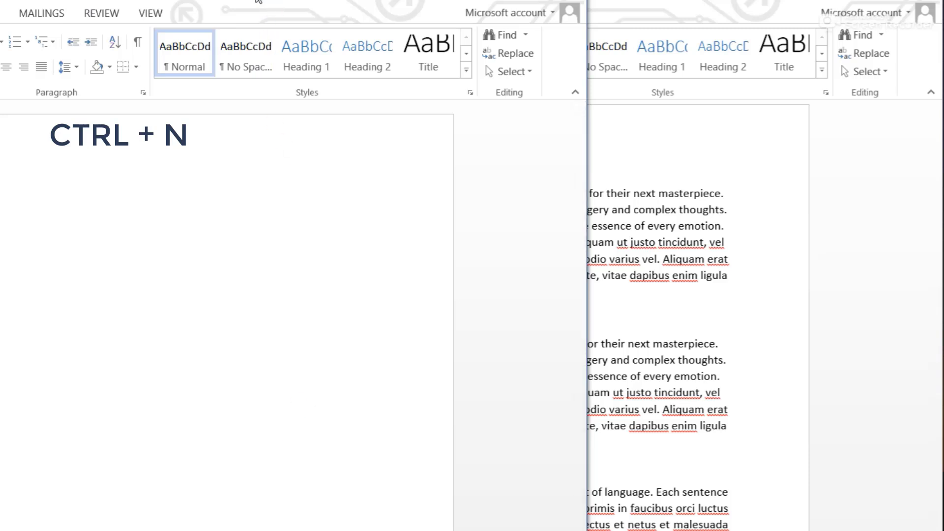
{"action": "left_click_drag", "start_coordinate": [256, 2], "coordinate": [535, 15]}
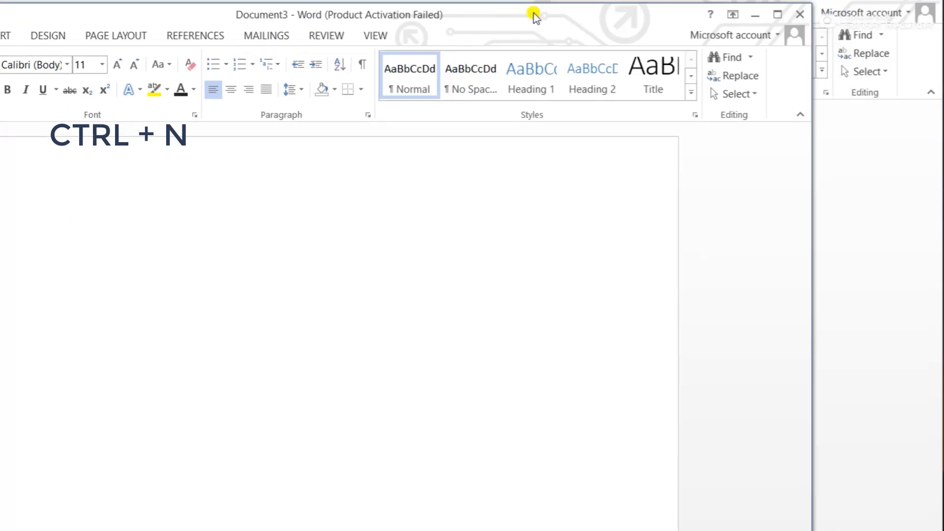
{"action": "left_click", "coordinate": [800, 14]}
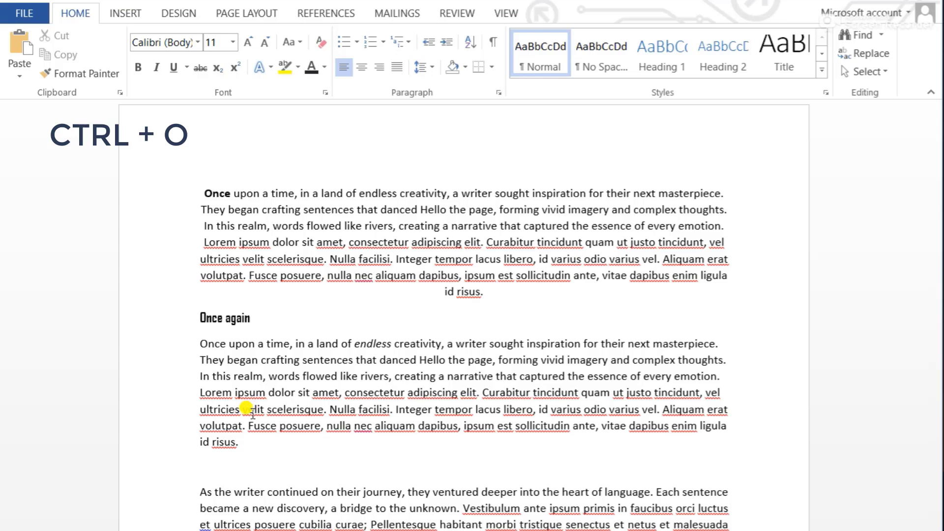
Display the options for opening a file, look through the recent documents list, and return to the document
{"action": "key", "text": "ctrl+o"}
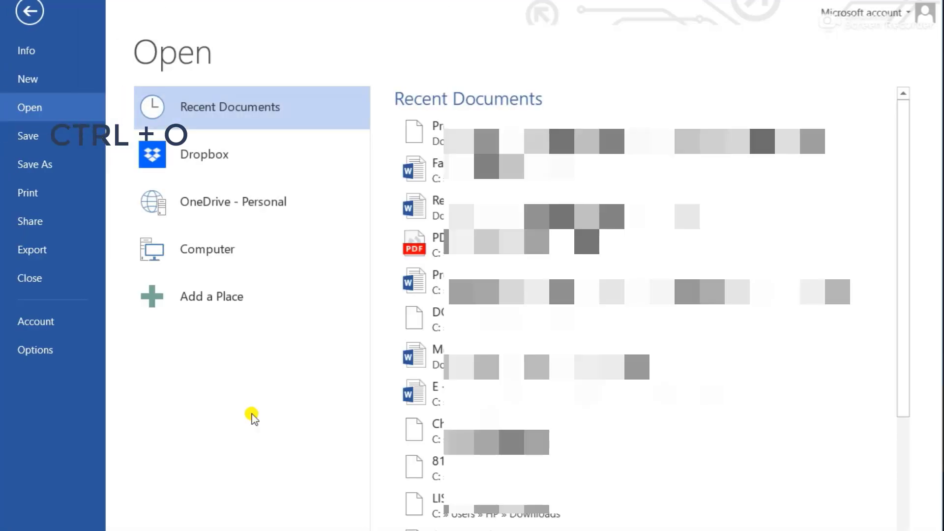
{"action": "scroll", "coordinate": [486, 367], "scroll_direction": "down", "scroll_amount": 8}
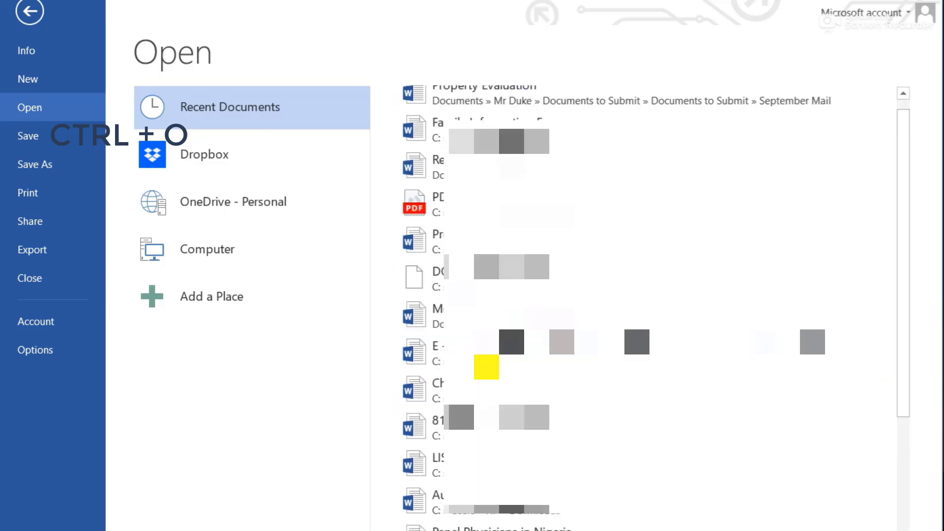
{"action": "scroll", "coordinate": [486, 366], "scroll_direction": "up", "scroll_amount": 8}
{"action": "scroll", "coordinate": [638, 354], "scroll_direction": "down", "scroll_amount": 10}
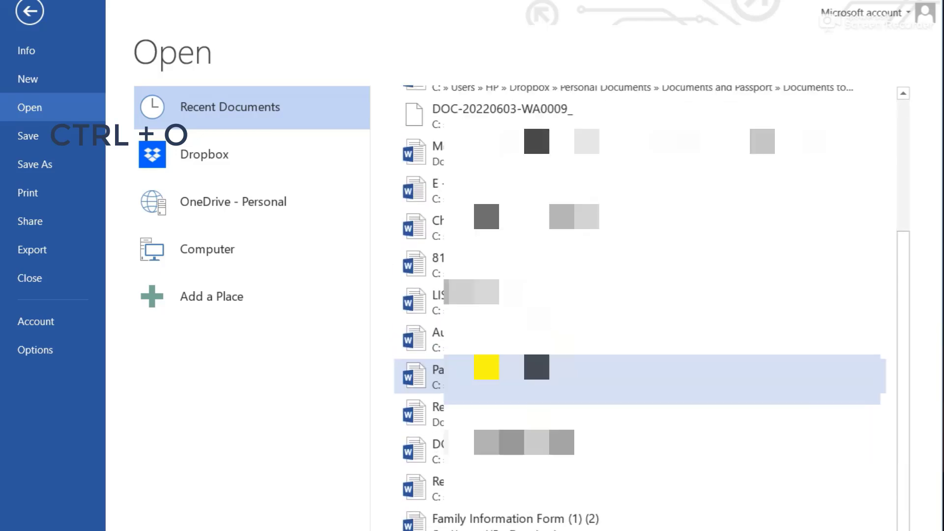
{"action": "scroll", "coordinate": [639, 354], "scroll_direction": "up", "scroll_amount": 10}
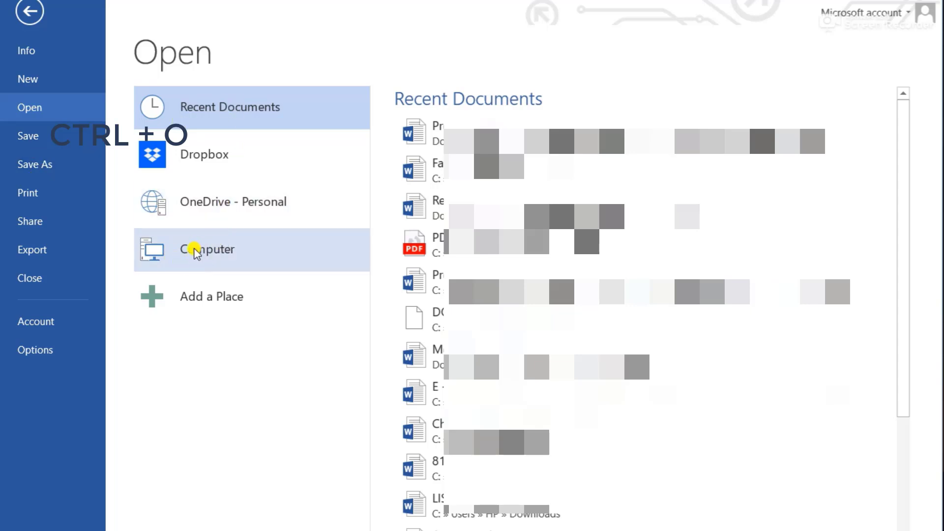
{"action": "left_click", "coordinate": [31, 17]}
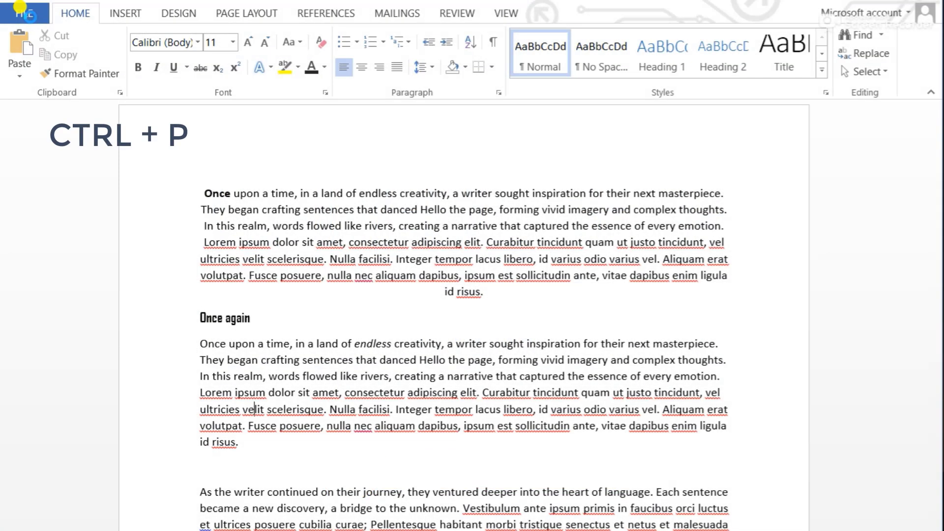
Display the print settings and print preview for the sample document
{"action": "key", "text": "ctrl+p"}
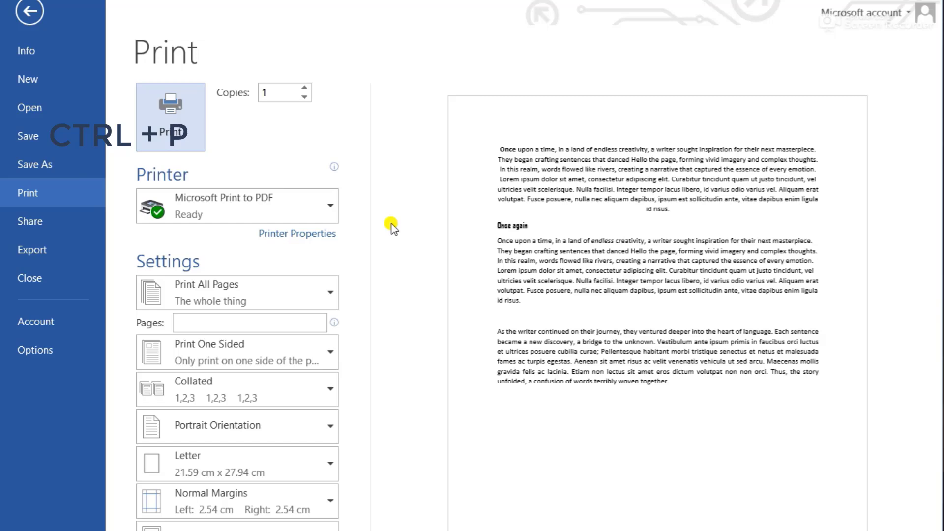
Leave the print view and make the paragraph below the "Once again" heading bold, italic and underlined
{"action": "left_click", "coordinate": [30, 12]}
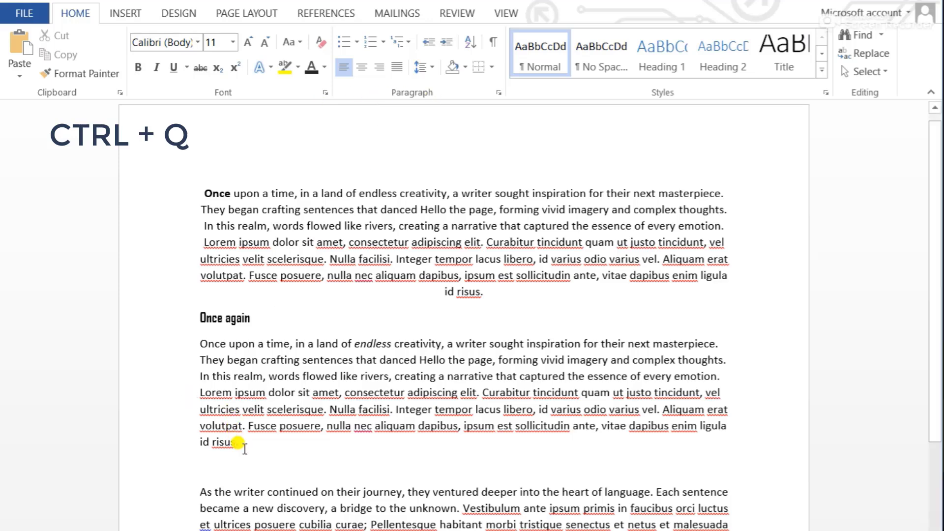
{"action": "left_click_drag", "start_coordinate": [238, 443], "coordinate": [199, 339]}
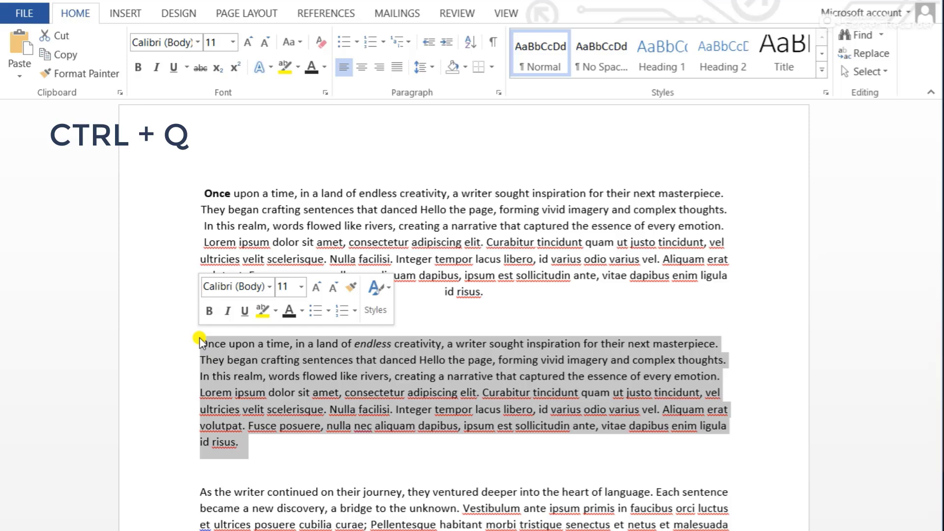
{"action": "left_click", "coordinate": [140, 68]}
{"action": "left_click", "coordinate": [156, 67]}
{"action": "left_click", "coordinate": [173, 67]}
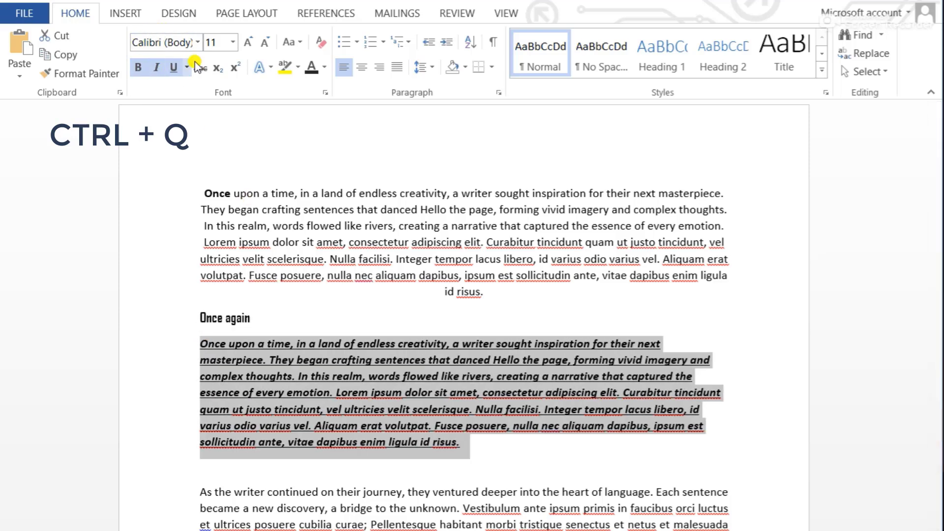
Set the selected paragraph's font size to 12 and its font to Segoe MDL2 Assets
{"action": "left_click", "coordinate": [247, 42]}
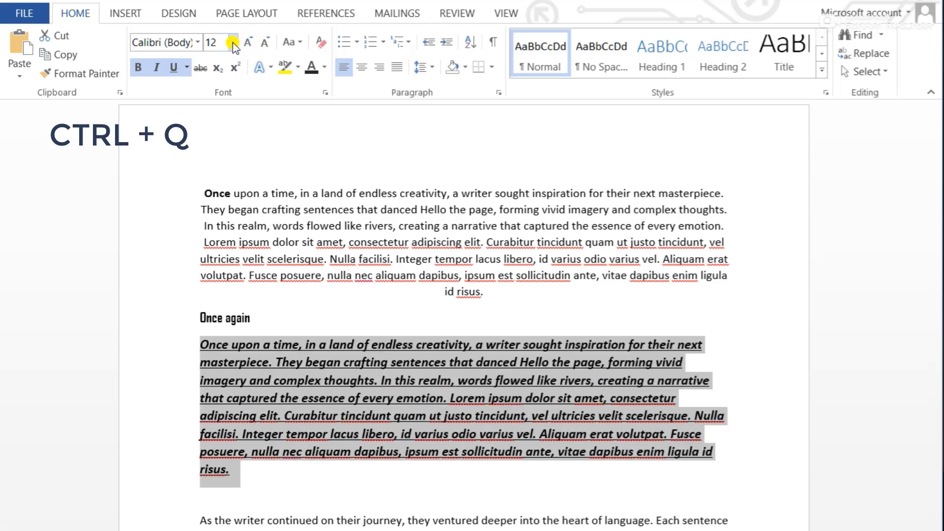
{"action": "left_click", "coordinate": [198, 42]}
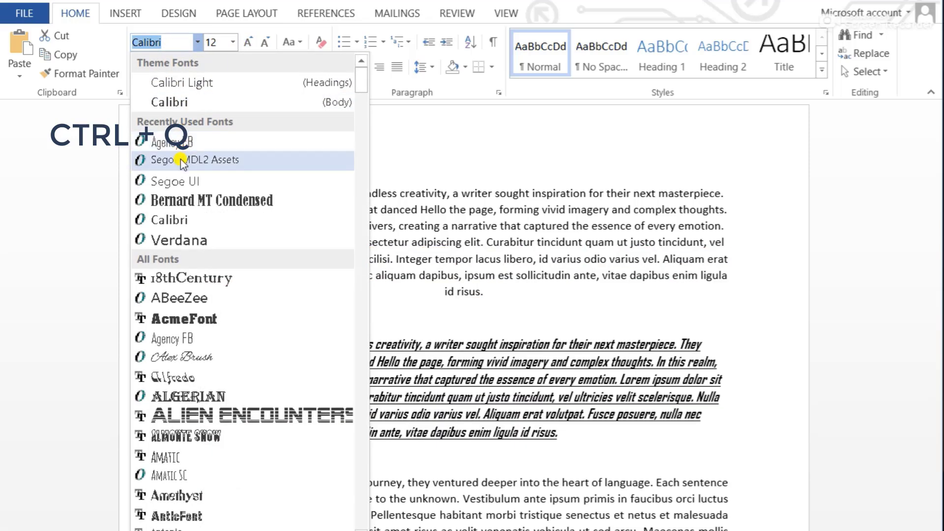
{"action": "left_click", "coordinate": [182, 161]}
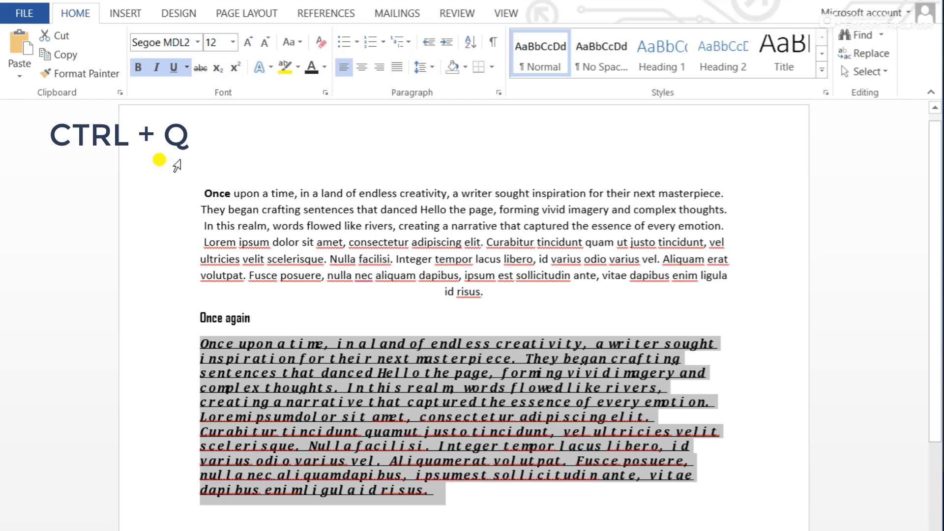
Justify the selected paragraph and set its line spacing to 1.5
{"action": "left_click", "coordinate": [397, 68]}
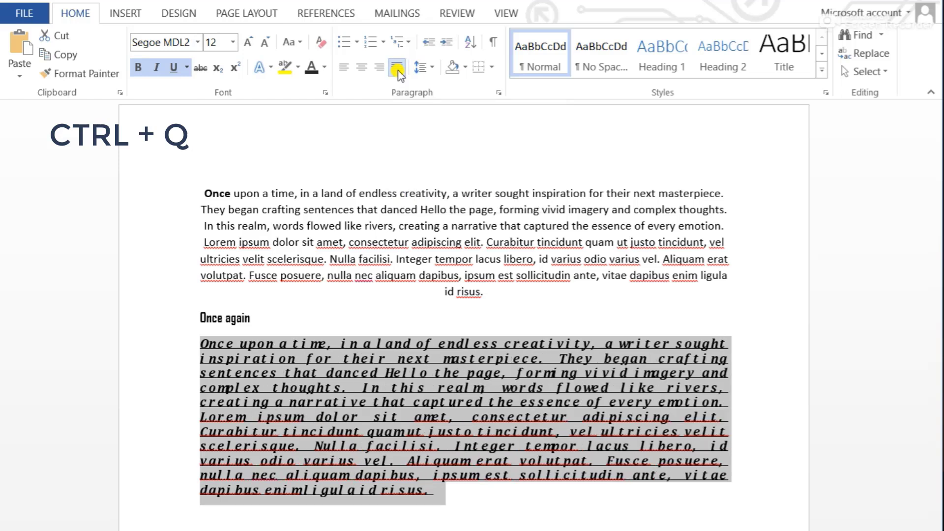
{"action": "left_click", "coordinate": [423, 70]}
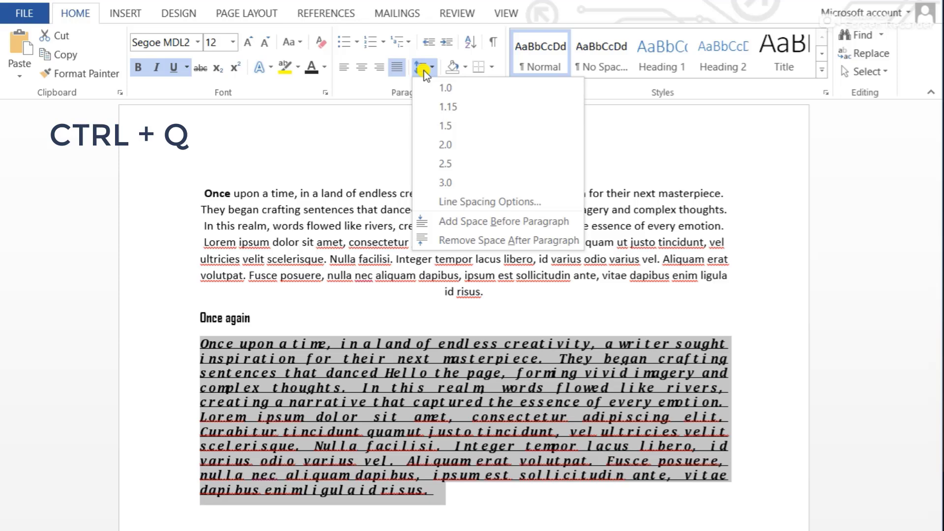
{"action": "left_click", "coordinate": [450, 125]}
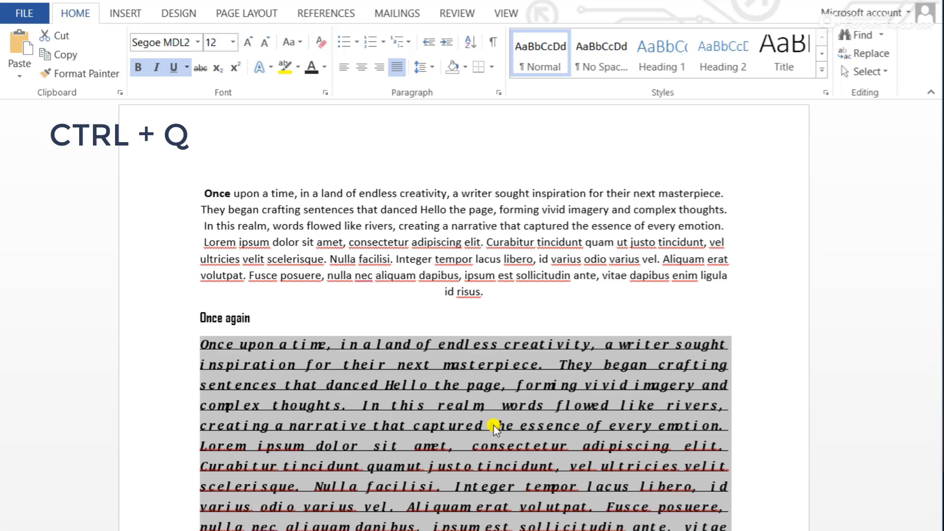
Reset the selected paragraph's paragraph formatting to the style defaults, keeping its character formatting
{"action": "key", "text": "ctrl+q"}
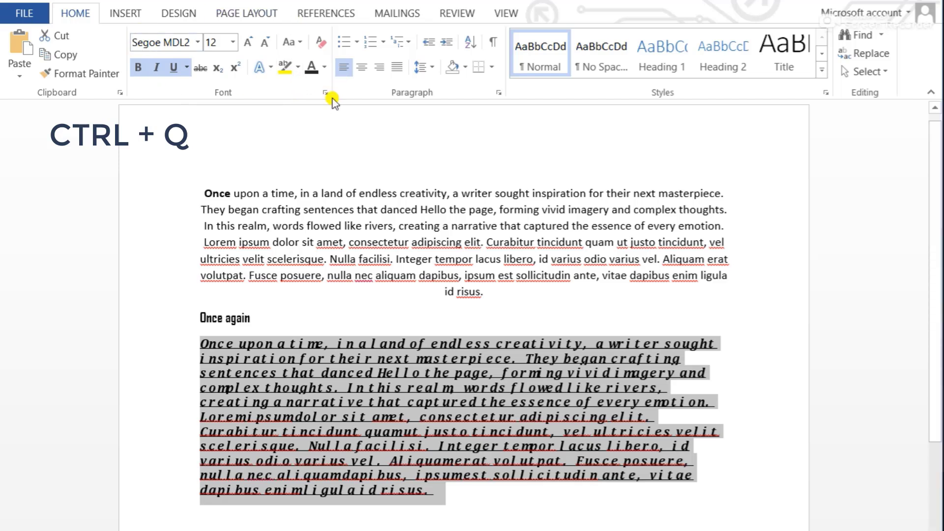
{"action": "left_click", "coordinate": [323, 68]}
{"action": "left_click", "coordinate": [323, 123]}
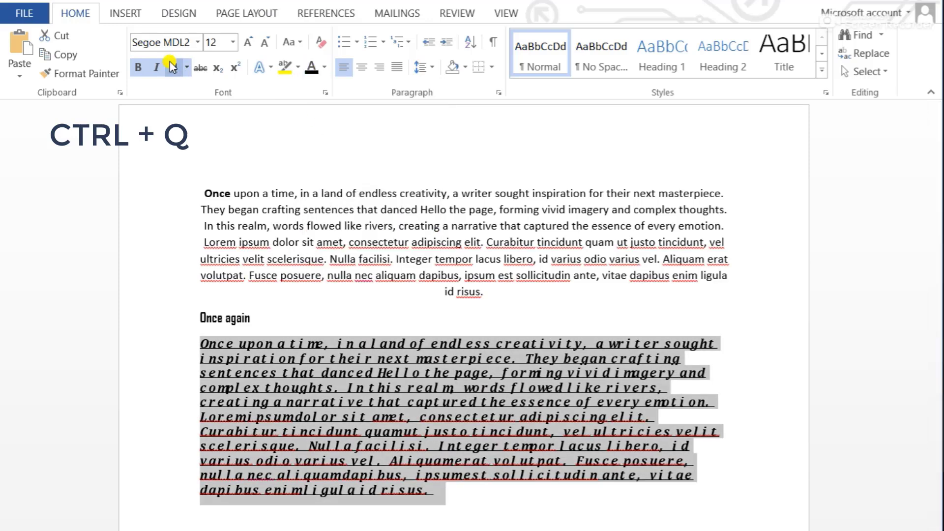
Remove underline, italic and bold from the selected paragraph, and set its font to Calibri (Body) at size 11
{"action": "left_click", "coordinate": [170, 63]}
{"action": "left_click", "coordinate": [158, 65]}
{"action": "left_click", "coordinate": [140, 66]}
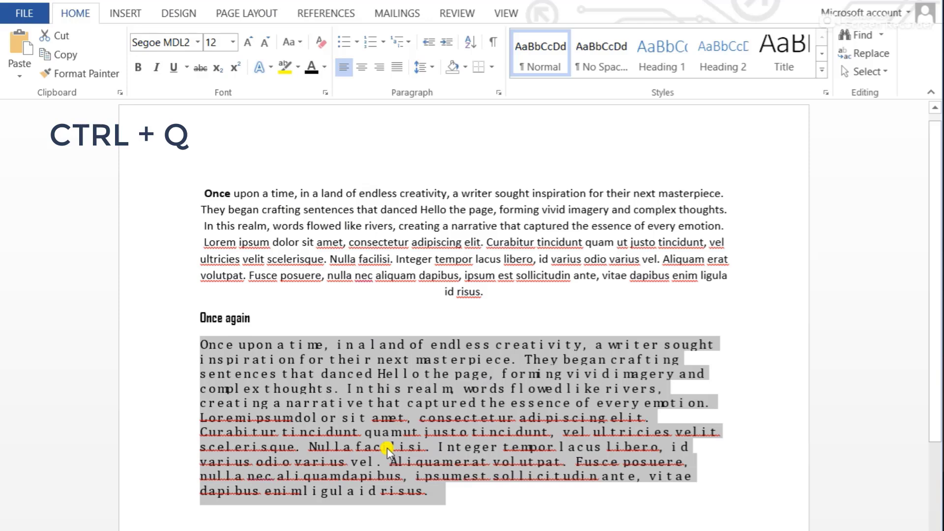
{"action": "left_click", "coordinate": [258, 43]}
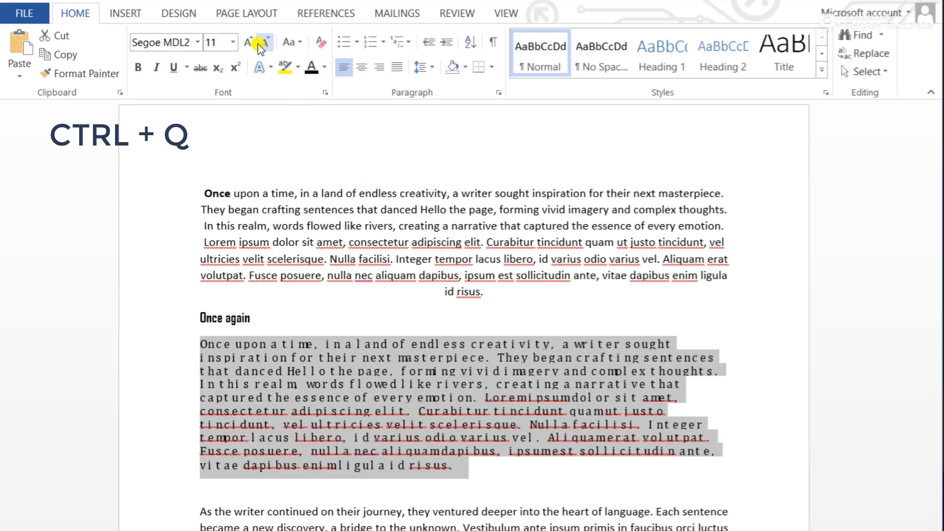
{"action": "left_click", "coordinate": [198, 43]}
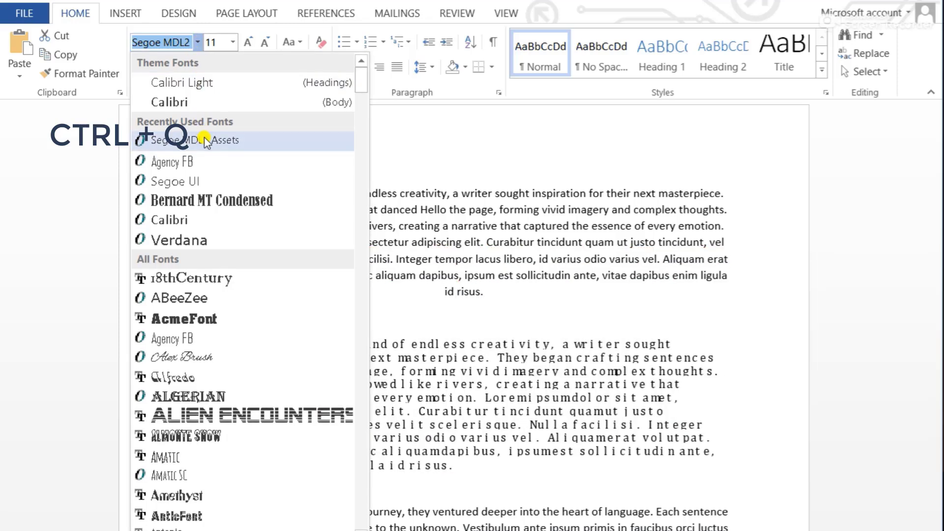
{"action": "left_click", "coordinate": [207, 103]}
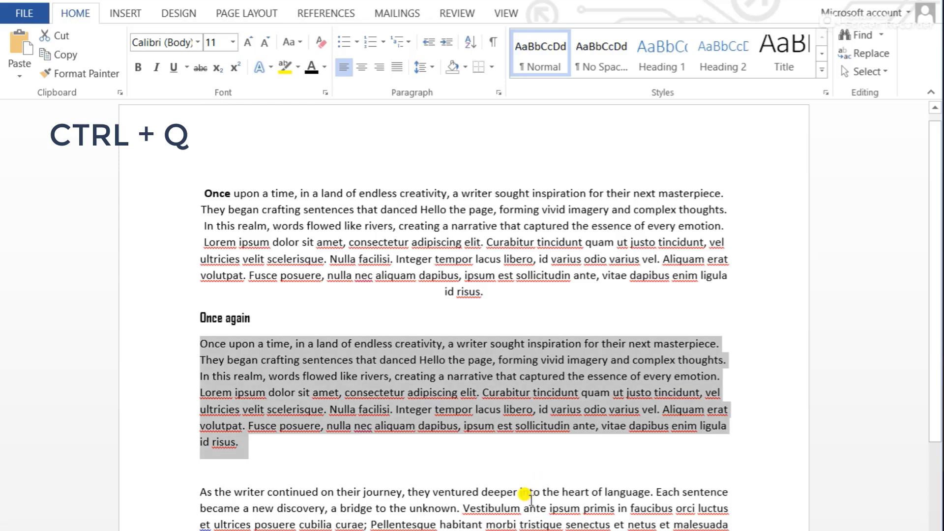
{"action": "left_click", "coordinate": [530, 493]}
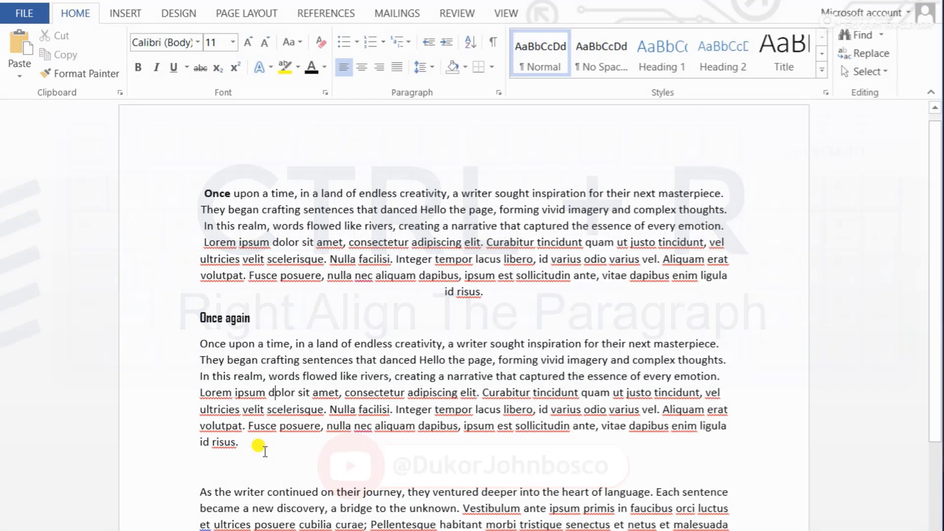
Right-align the whole paragraph below the "Once again" heading and clear the selection
{"action": "left_click_drag", "start_coordinate": [257, 444], "coordinate": [194, 334]}
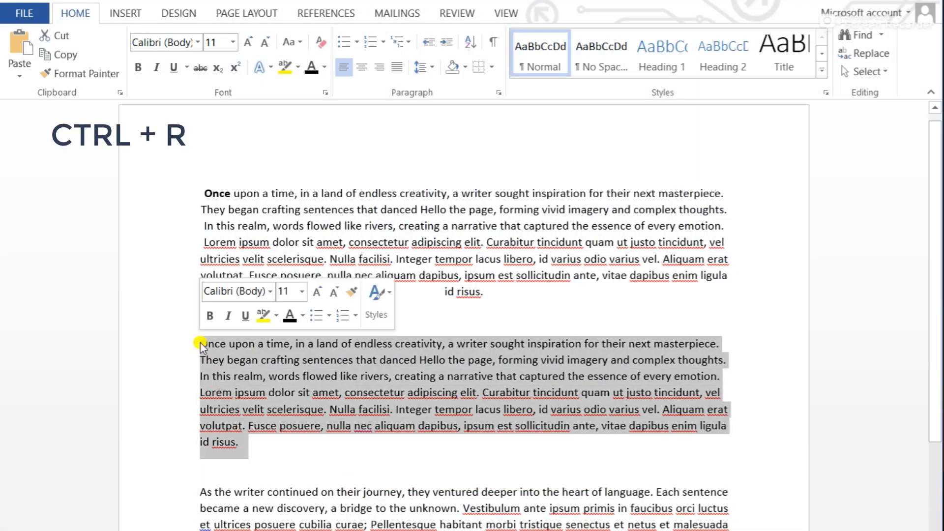
{"action": "left_click", "coordinate": [363, 393]}
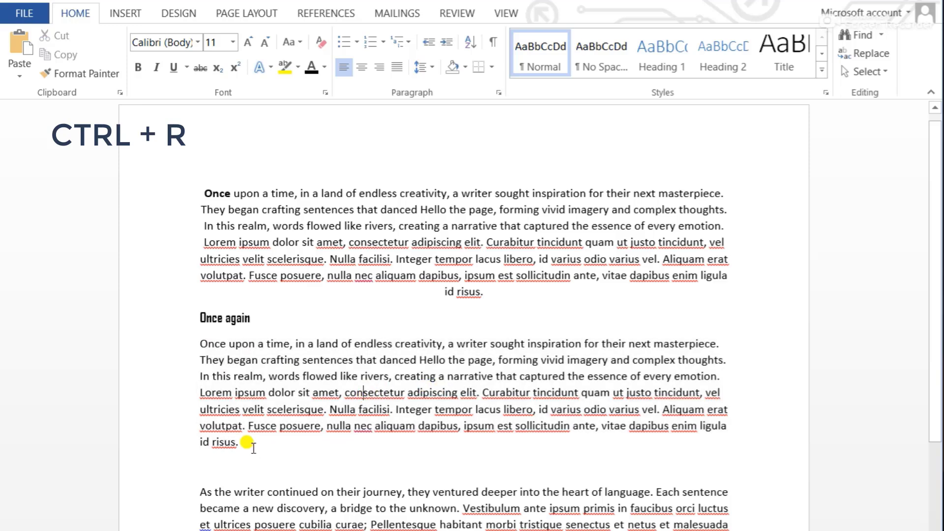
{"action": "left_click", "coordinate": [253, 445]}
{"action": "left_click_drag", "start_coordinate": [253, 445], "coordinate": [188, 335]}
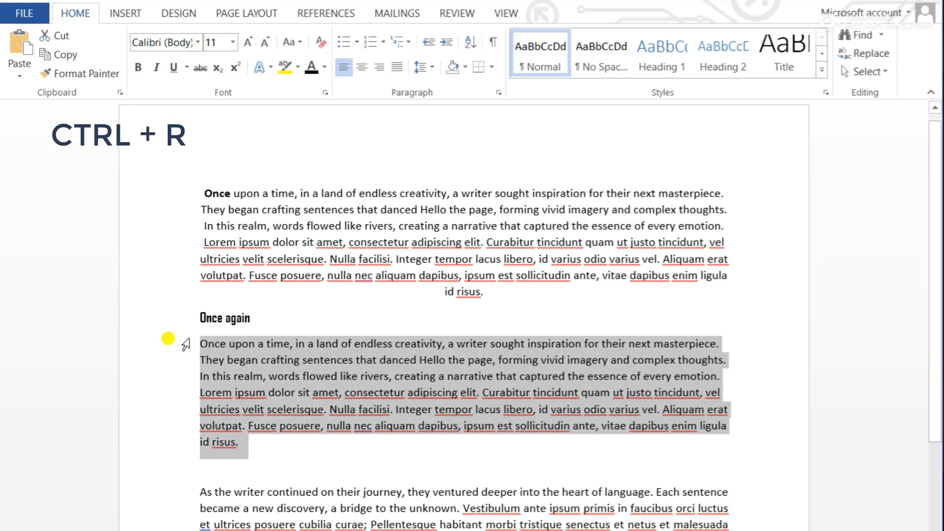
{"action": "key", "text": "ctrl+r"}
{"action": "left_click", "coordinate": [611, 431]}
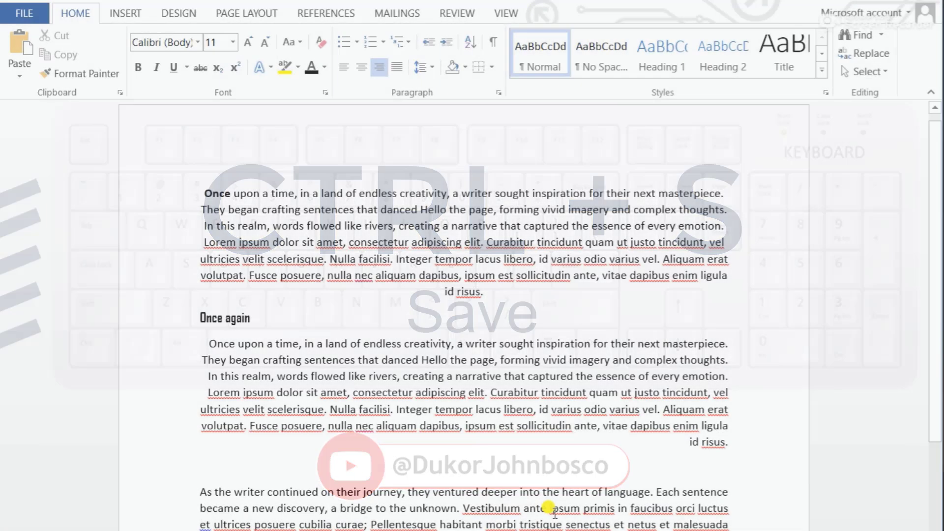
Start saving the document and choose Computer as the save location
{"action": "key", "text": "ctrl+s"}
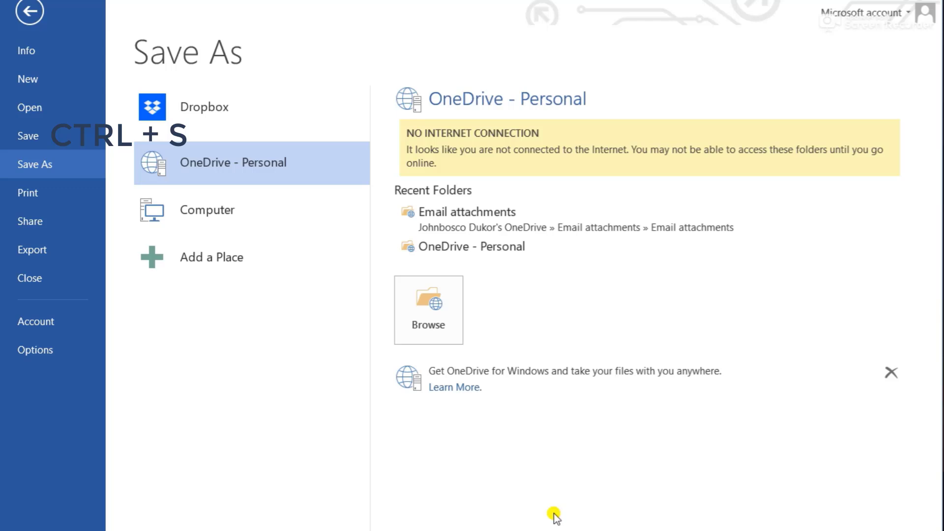
{"action": "left_click", "coordinate": [222, 217]}
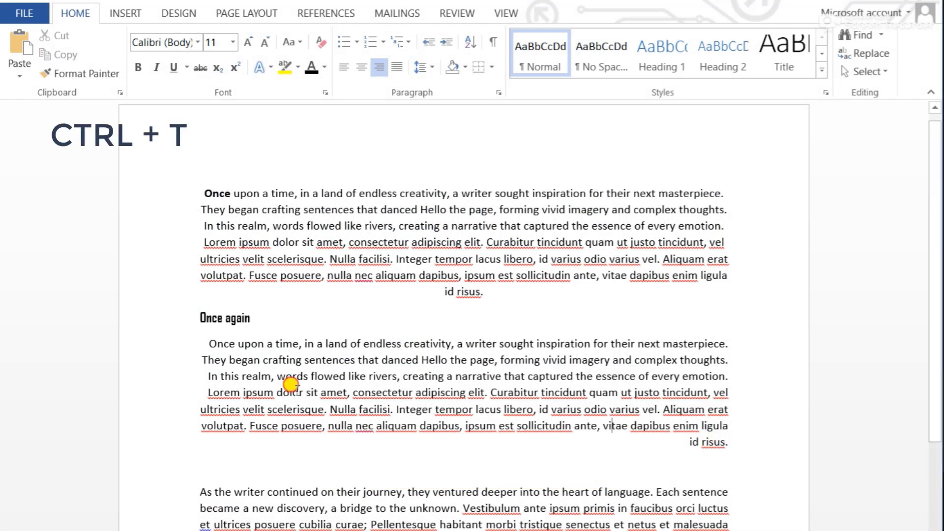
Apply a hanging indent to the right-aligned paragraph below "Once again" and highlight its lines after the first
{"action": "left_click", "coordinate": [204, 340]}
{"action": "left_click_drag", "start_coordinate": [790, 475], "coordinate": [756, 457]}
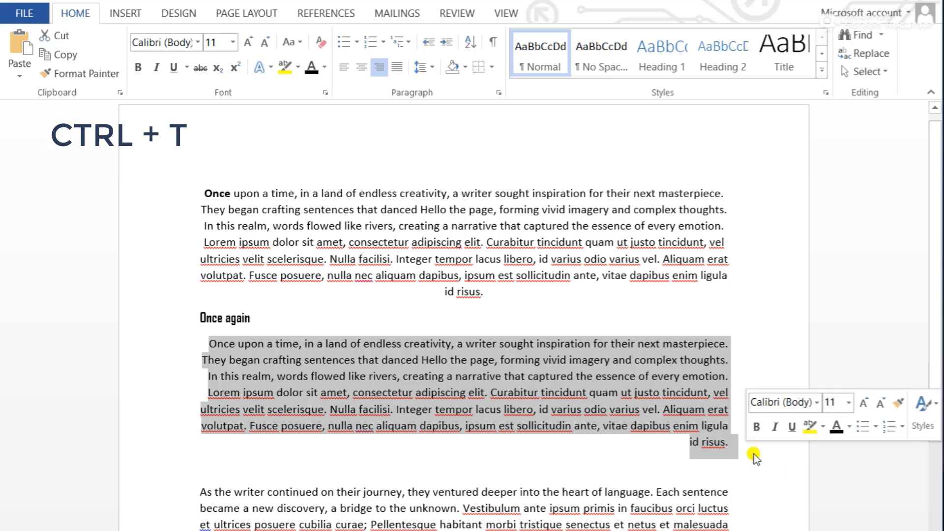
{"action": "key", "text": "ctrl+t"}
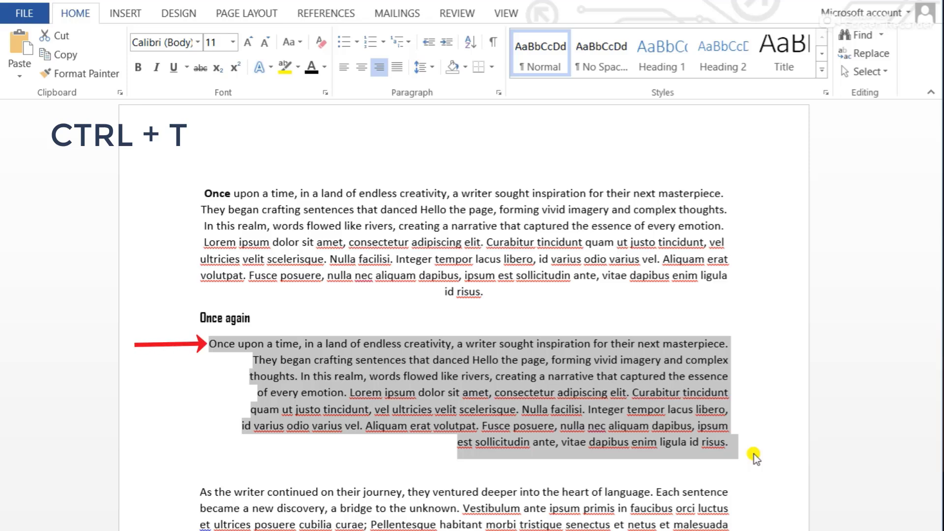
{"action": "left_click", "coordinate": [303, 363]}
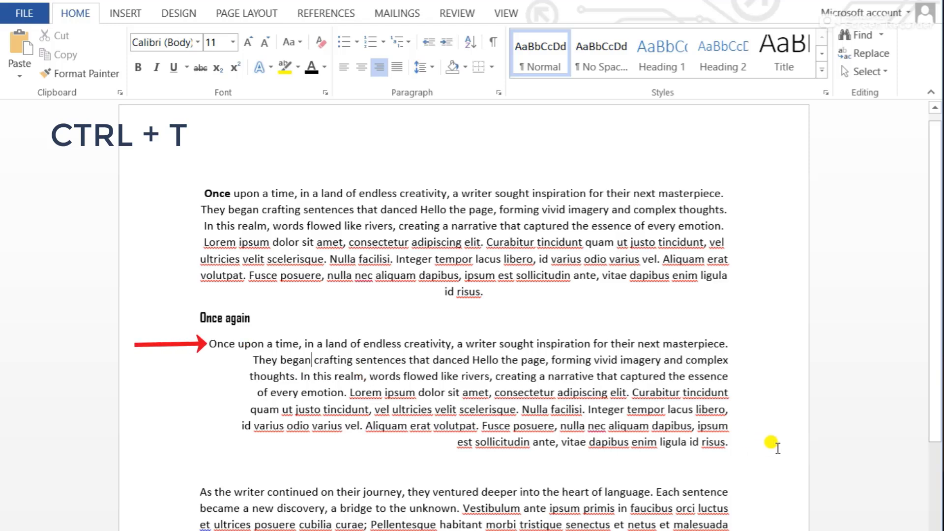
{"action": "left_click_drag", "start_coordinate": [727, 444], "coordinate": [258, 358]}
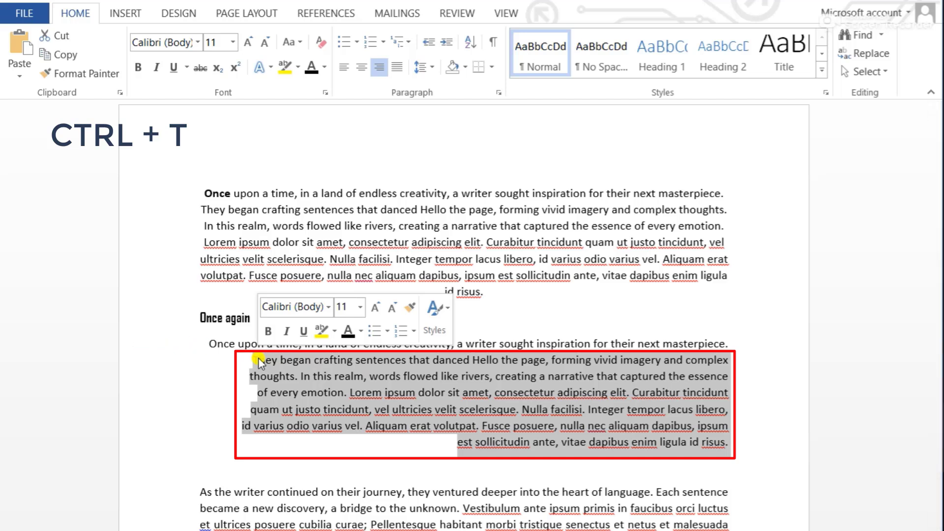
{"action": "left_click_drag", "start_coordinate": [730, 320], "coordinate": [733, 361]}
{"action": "left_click", "coordinate": [732, 362]}
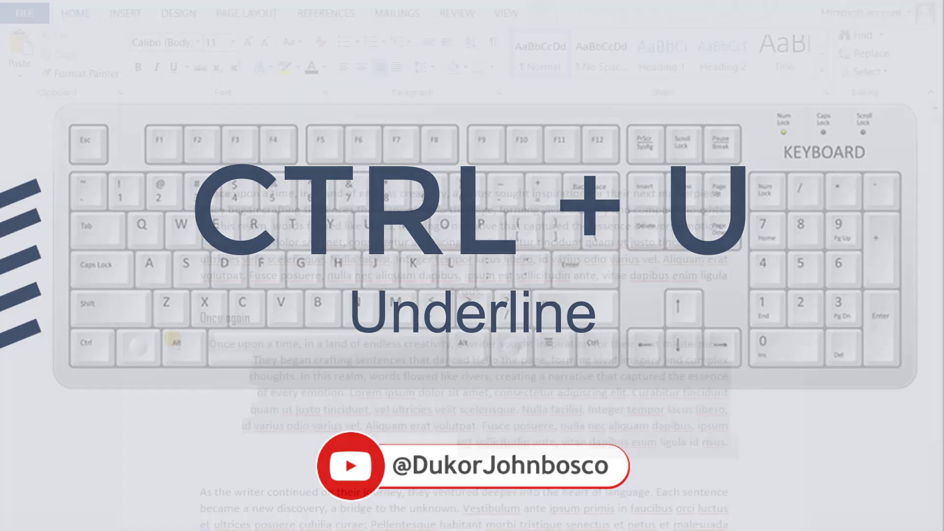
Underline the whole paragraph below the "Once again" heading and remove the underline again
{"action": "double_click", "coordinate": [175, 351]}
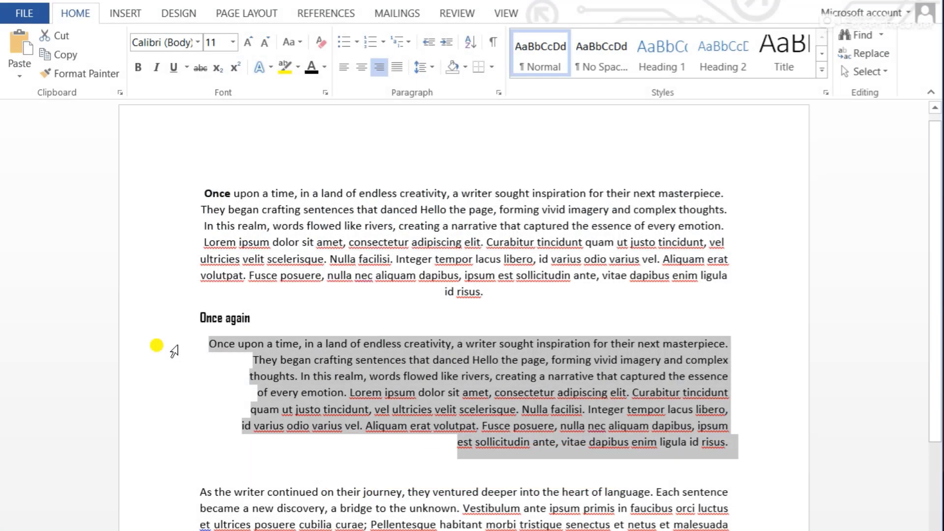
{"action": "key", "text": "ctrl+u"}
{"action": "left_click", "coordinate": [424, 424]}
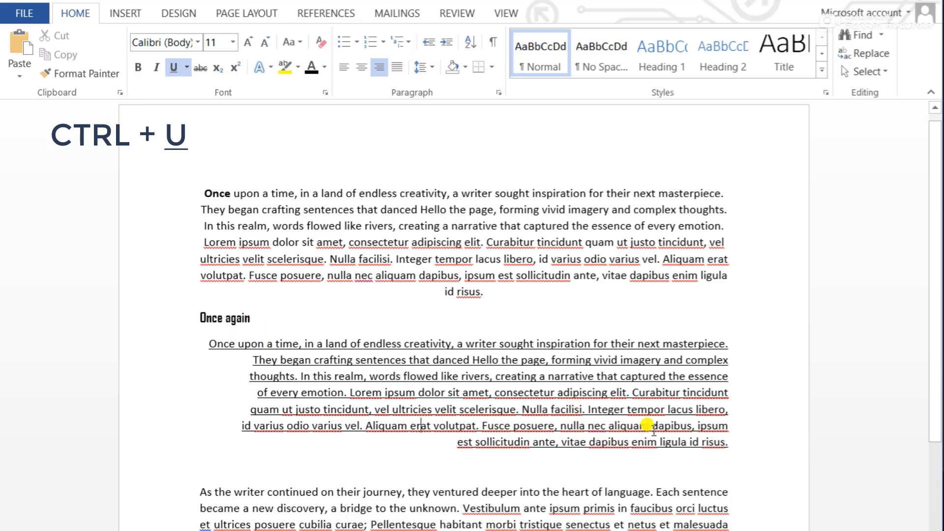
{"action": "triple_click", "coordinate": [679, 431]}
{"action": "key", "text": "ctrl+u"}
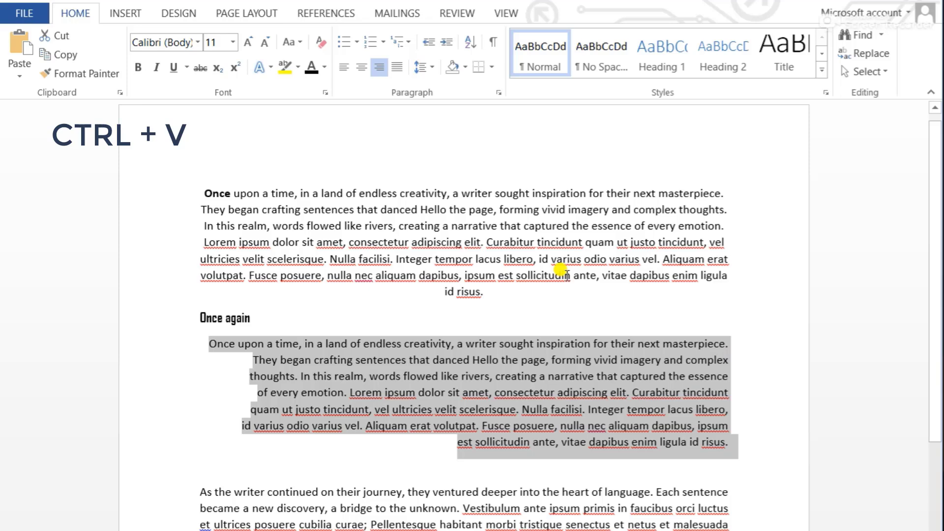
Copy the "Once again" heading, paste it at the end of the same line, and delete the extra line break
{"action": "key", "text": "ctrl+v"}
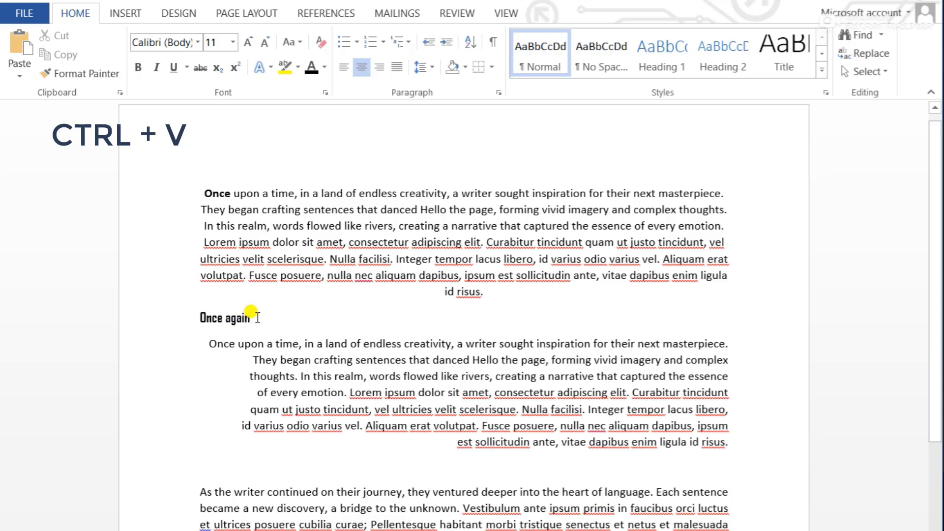
{"action": "left_click_drag", "start_coordinate": [250, 318], "coordinate": [185, 318]}
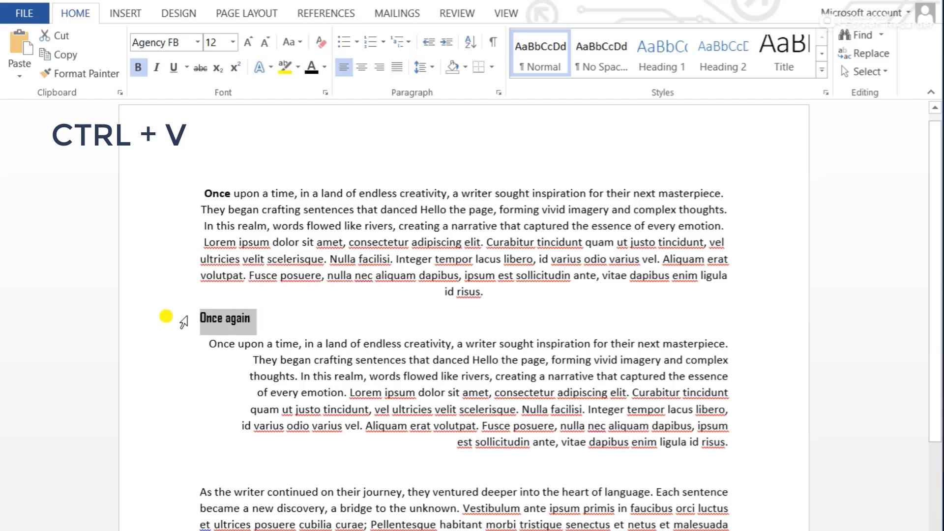
{"action": "left_click", "coordinate": [276, 323]}
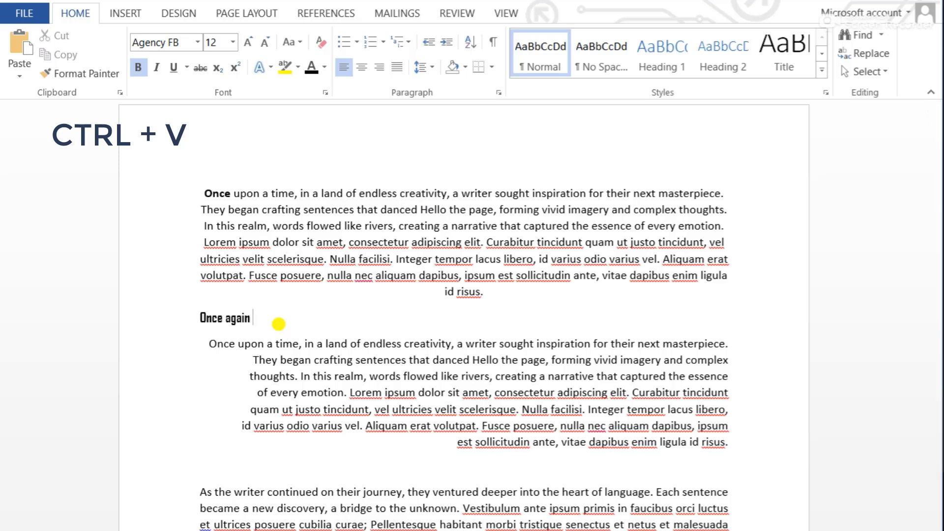
{"action": "key", "text": "ctrl+v"}
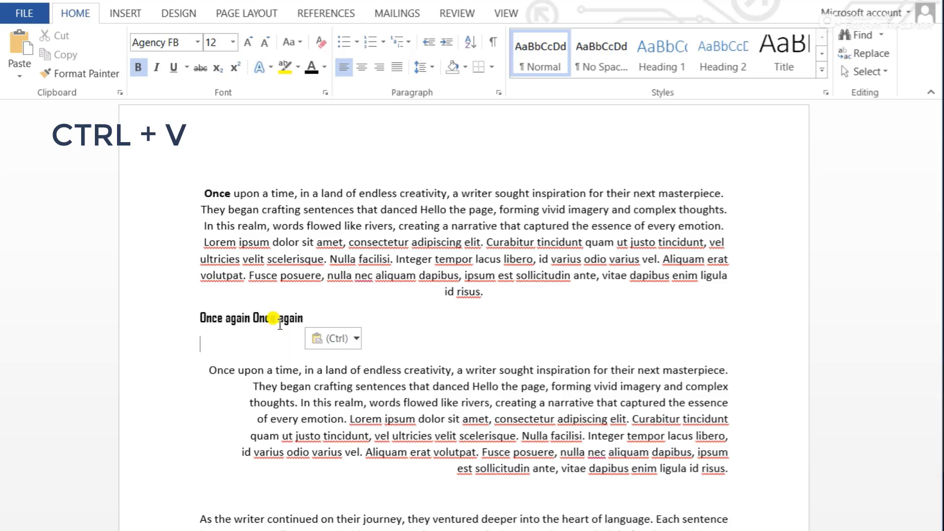
{"action": "key", "text": "BackSpace"}
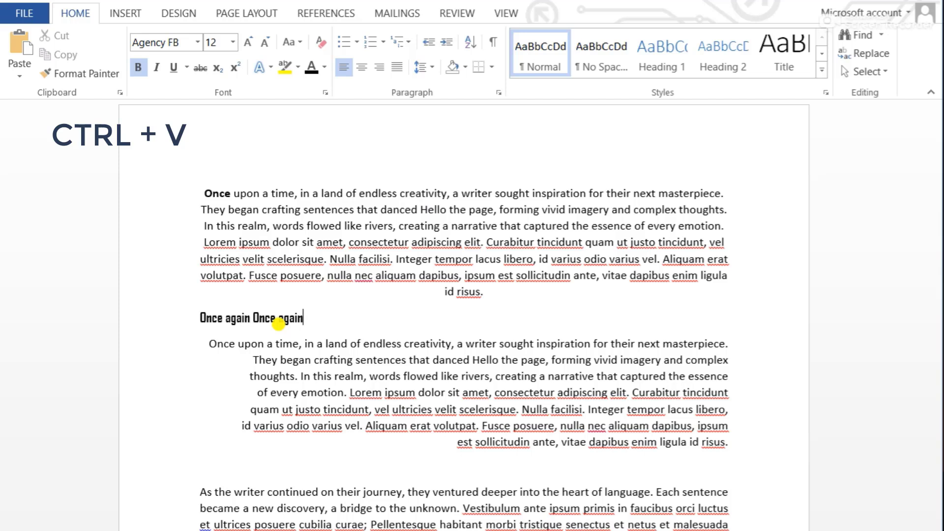
Paste five more copies of "Once again" at the end of the "Once again Once again" heading line
{"action": "left_click", "coordinate": [248, 317]}
{"action": "left_click_drag", "start_coordinate": [249, 317], "coordinate": [195, 318]}
{"action": "key", "text": "ctrl+c"}
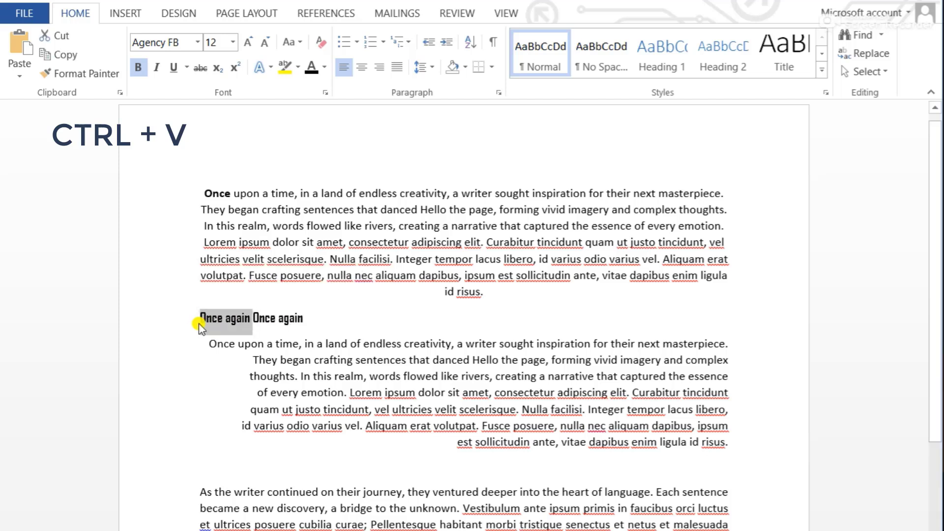
{"action": "left_click", "coordinate": [339, 315]}
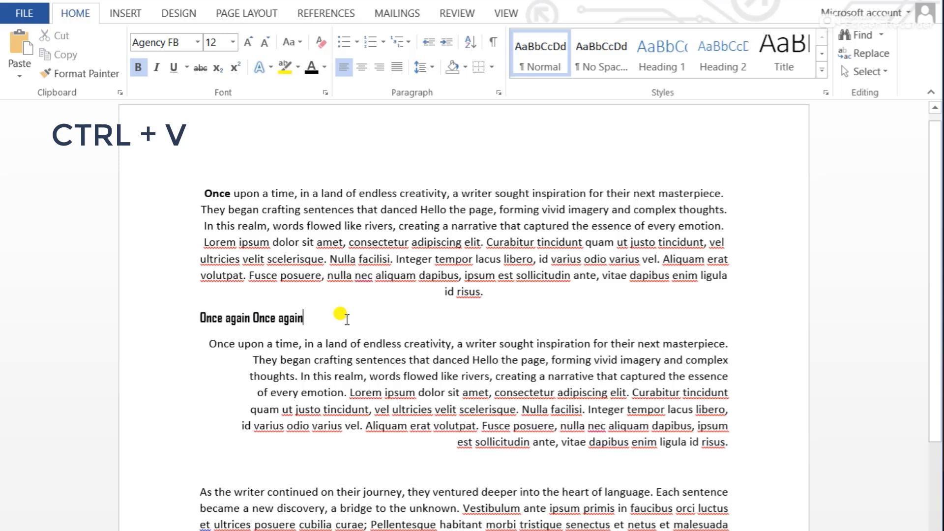
{"action": "key", "text": "ctrl+v"}
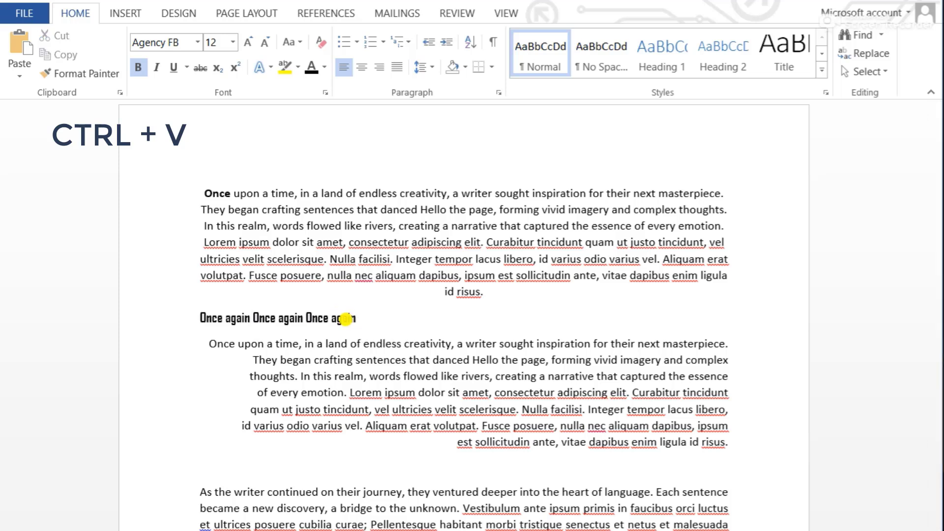
{"action": "key", "text": "ctrl+v"}
{"action": "key", "text": "ctrl+v"}
{"action": "key", "text": "ctrl+v"}
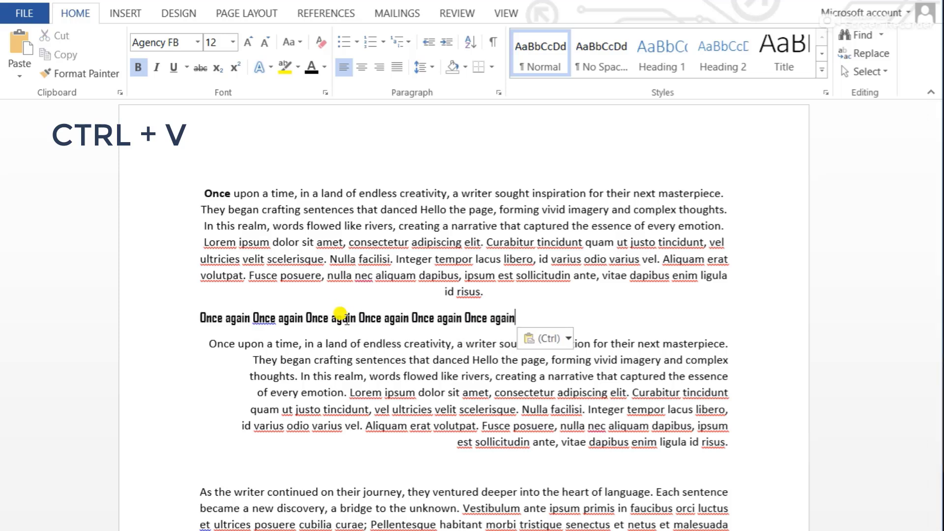
{"action": "key", "text": "ctrl+v"}
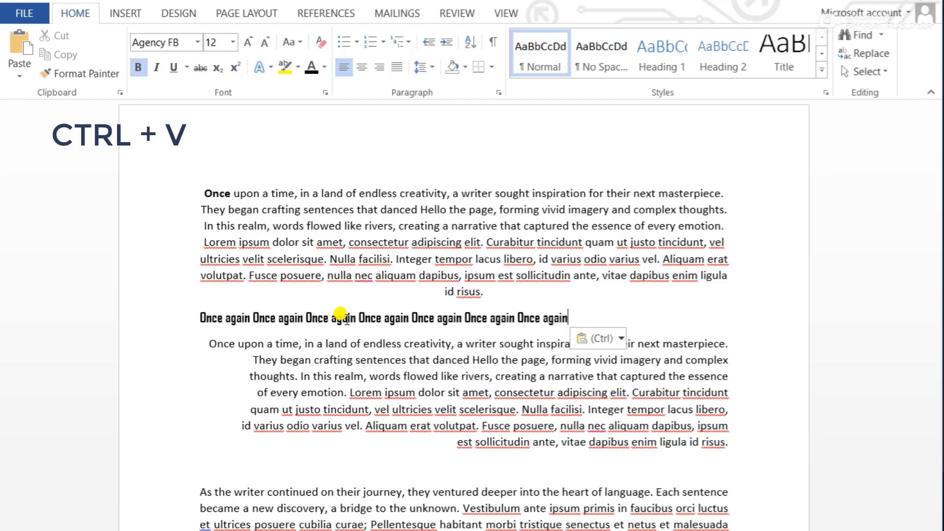
Delete the repeated copies from the heading line, keeping only the first "Once again"
{"action": "key", "text": "ctrl+BackSpace"}
{"action": "key", "text": "ctrl+BackSpace"}
{"action": "key", "text": "ctrl+BackSpace"}
{"action": "key", "text": "ctrl+BackSpace"}
{"action": "key", "text": "ctrl+BackSpace"}
{"action": "key", "text": "ctrl+BackSpace"}
{"action": "key", "text": "ctrl+BackSpace"}
{"action": "key", "text": "ctrl+BackSpace"}
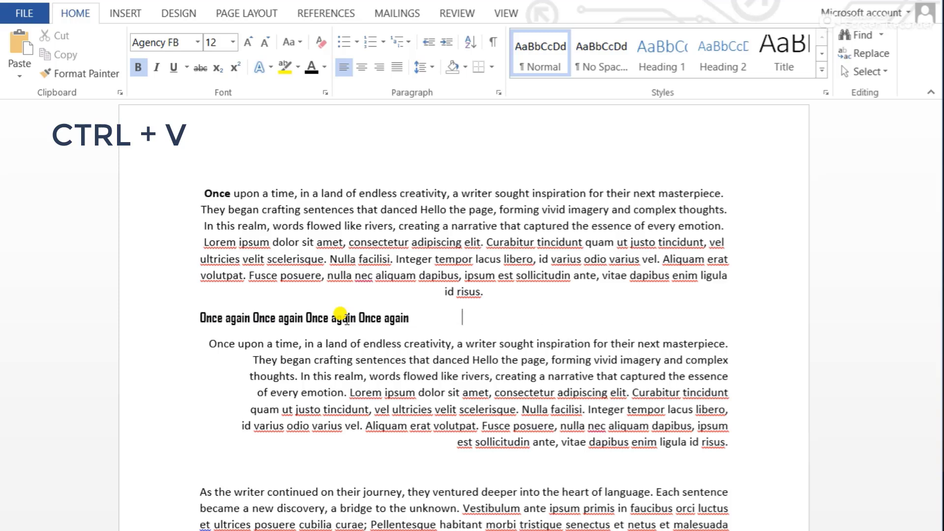
{"action": "key", "text": "ctrl+BackSpace"}
{"action": "key", "text": "ctrl+BackSpace"}
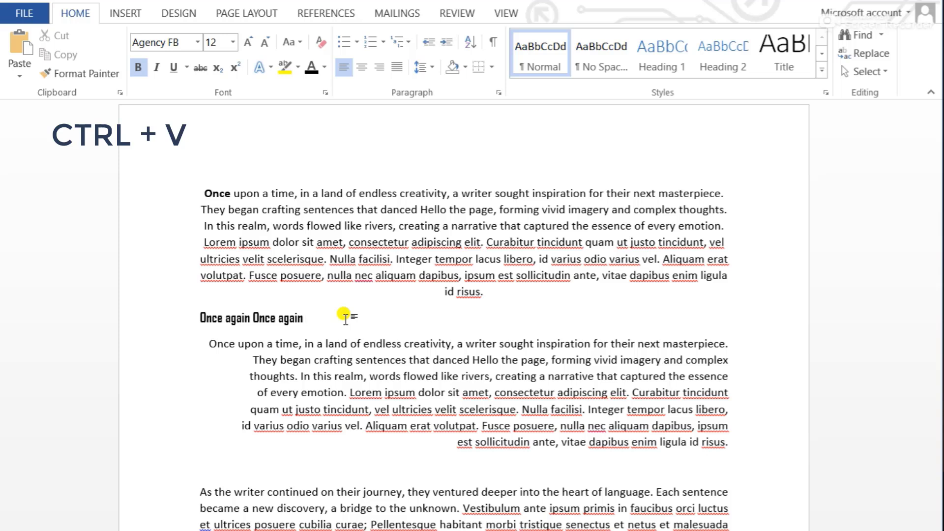
{"action": "key", "text": "Return"}
{"action": "key", "text": "ctrl+BackSpace"}
{"action": "key", "text": "ctrl+BackSpace"}
{"action": "key", "text": "ctrl+BackSpace"}
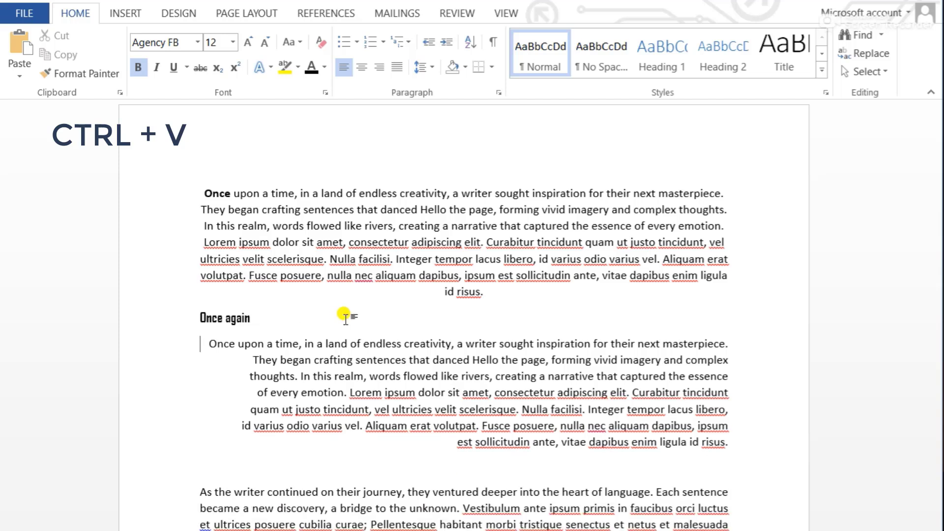
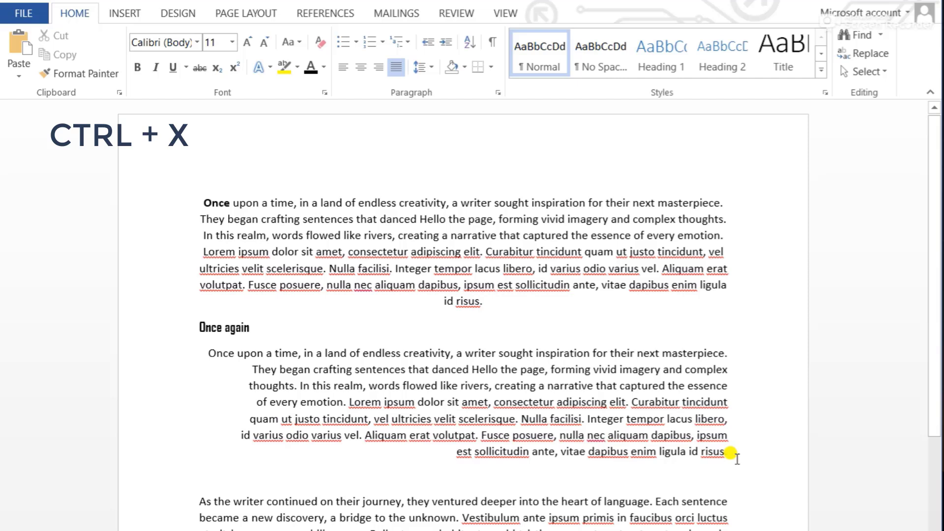
Cut the whole paragraph below the "Once again" heading and paste it back in the same place
{"action": "left_click_drag", "start_coordinate": [730, 453], "coordinate": [202, 358]}
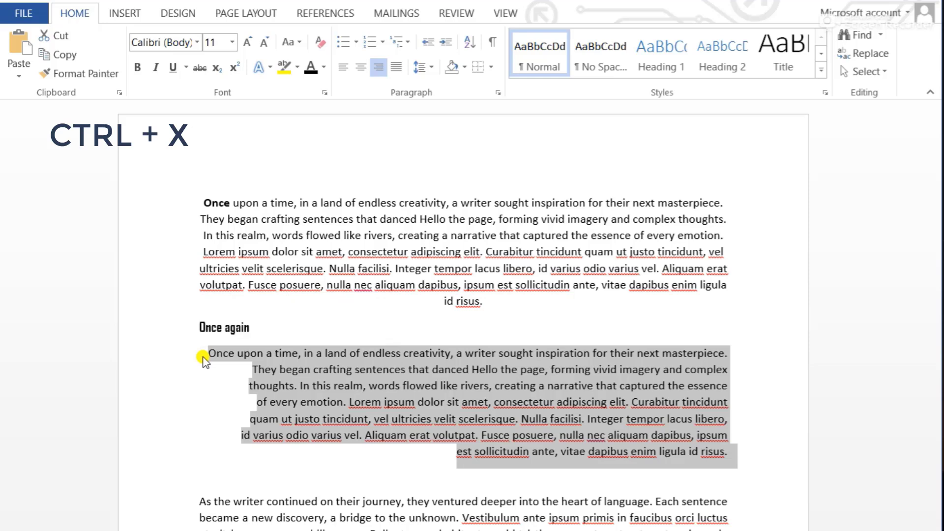
{"action": "key", "text": "ctrl+x"}
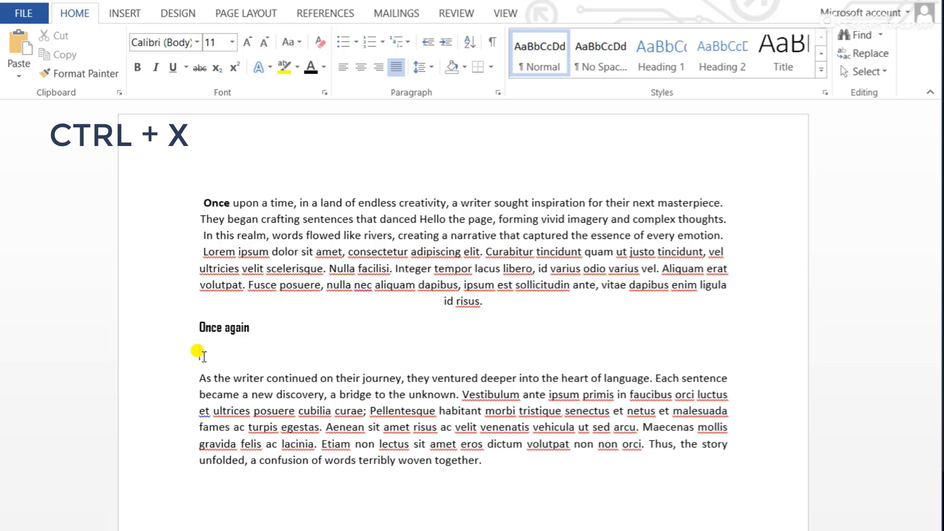
{"action": "key", "text": "ctrl+v"}
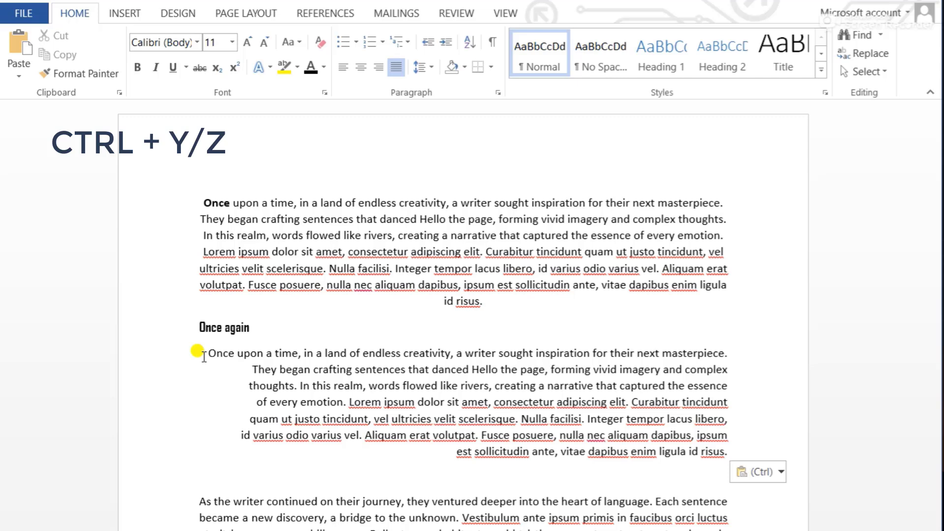
Delete the text of the "Once again" heading and undo the deletion
{"action": "left_click_drag", "start_coordinate": [256, 330], "coordinate": [175, 339]}
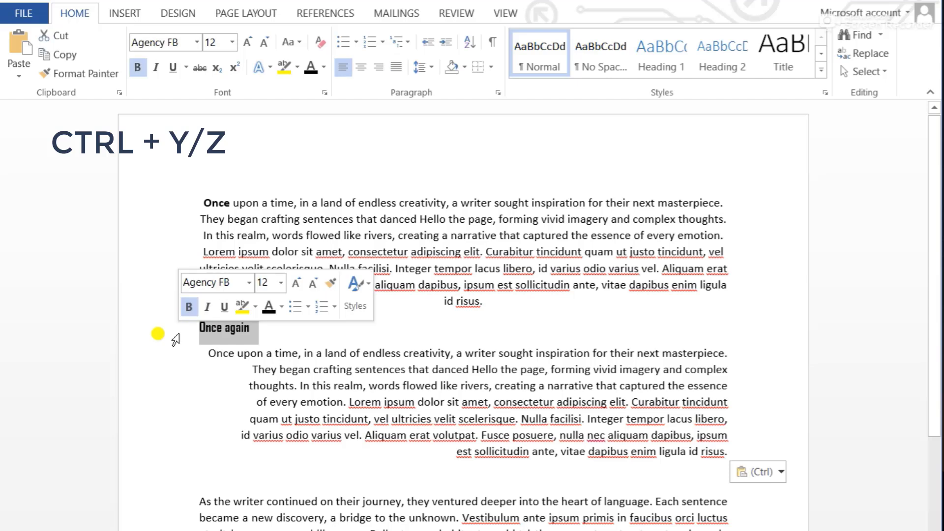
{"action": "left_click", "coordinate": [284, 332]}
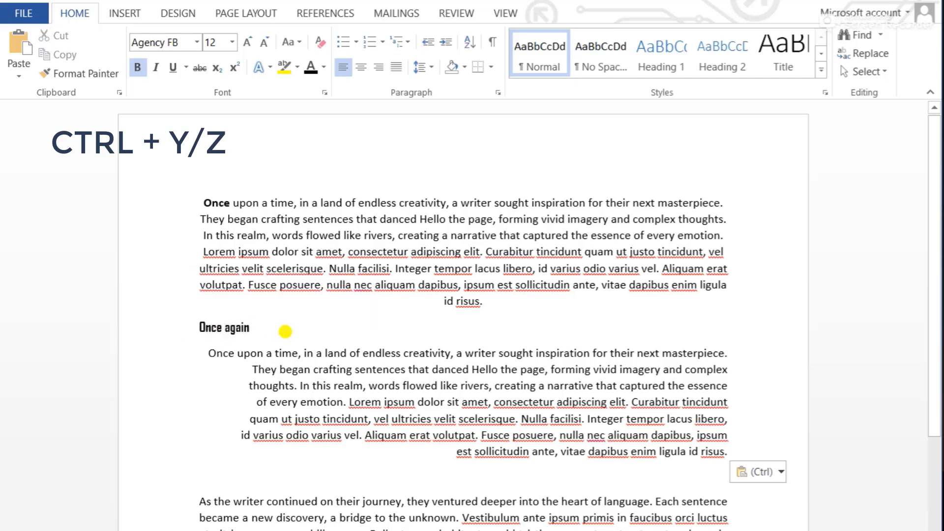
{"action": "key", "text": "BackSpace"}
{"action": "key", "text": "BackSpace"}
{"action": "key", "text": "BackSpace"}
{"action": "key", "text": "BackSpace"}
{"action": "key", "text": "BackSpace"}
{"action": "key", "text": "BackSpace"}
{"action": "key", "text": "BackSpace"}
{"action": "key", "text": "BackSpace"}
{"action": "key", "text": "BackSpace"}
{"action": "key", "text": "BackSpace"}
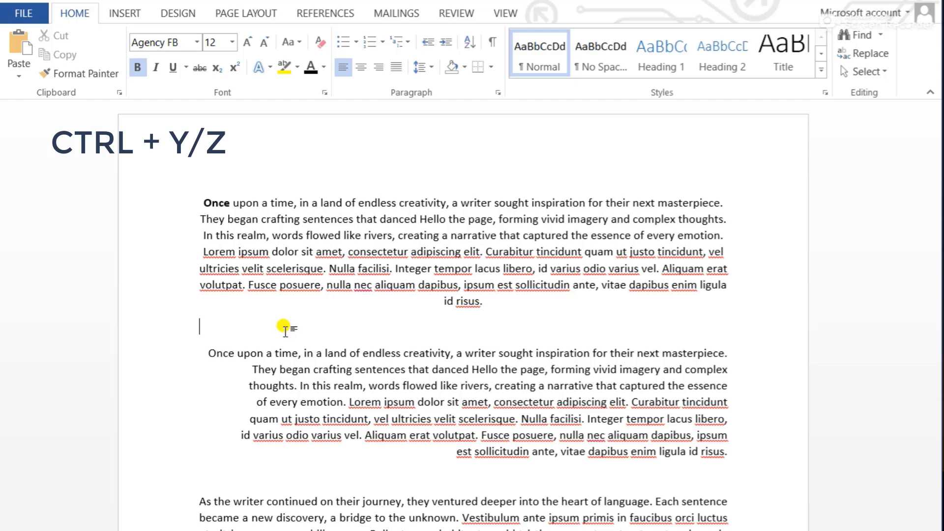
{"action": "key", "text": "ctrl+y"}
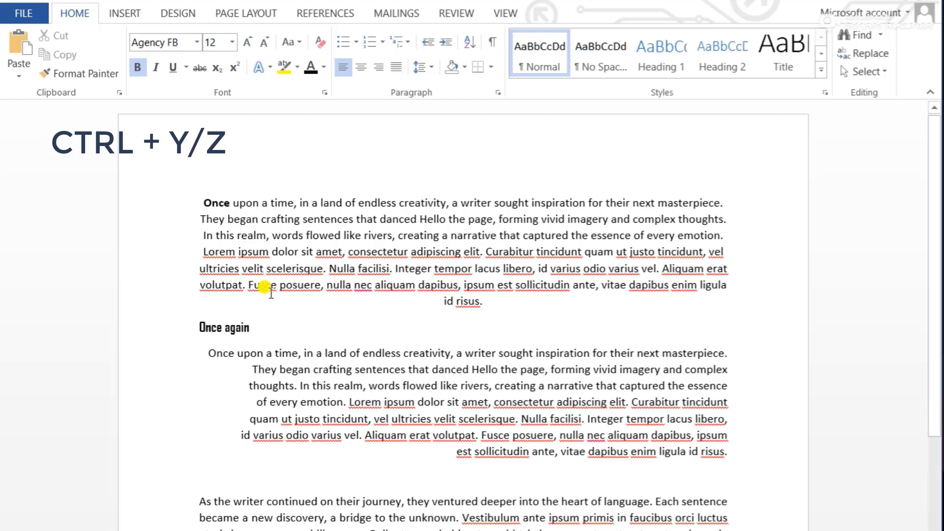
Copy the word "Fusce" from the first paragraph, paste it after "Once again" in the heading line, and make it bold
{"action": "double_click", "coordinate": [259, 288]}
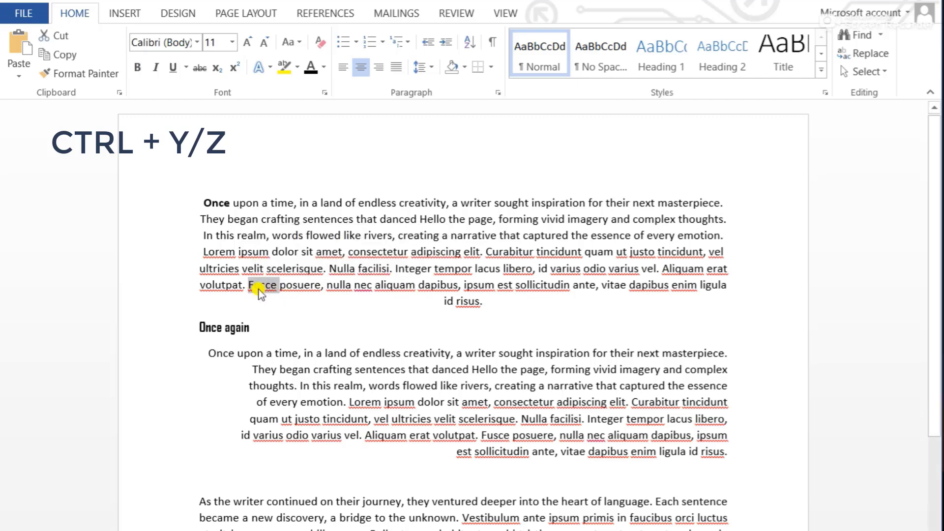
{"action": "left_click", "coordinate": [277, 326]}
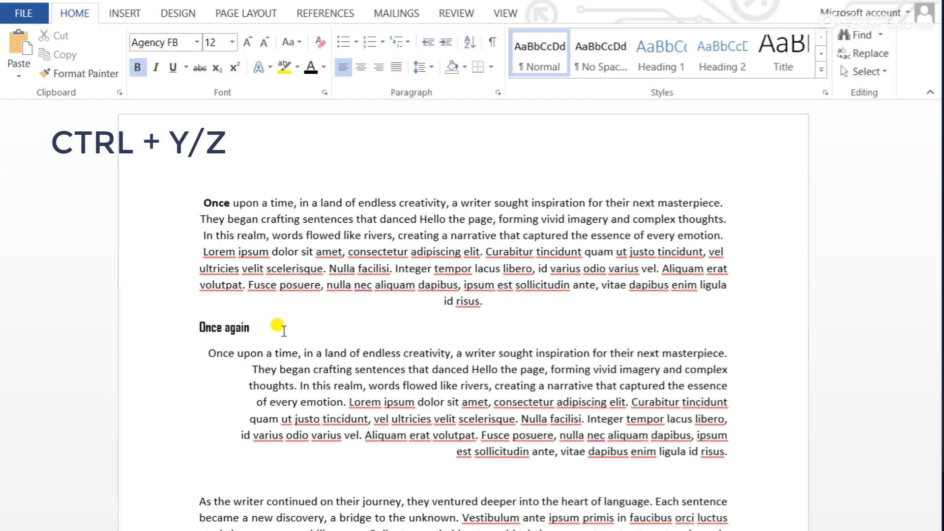
{"action": "key", "text": "ctrl+v"}
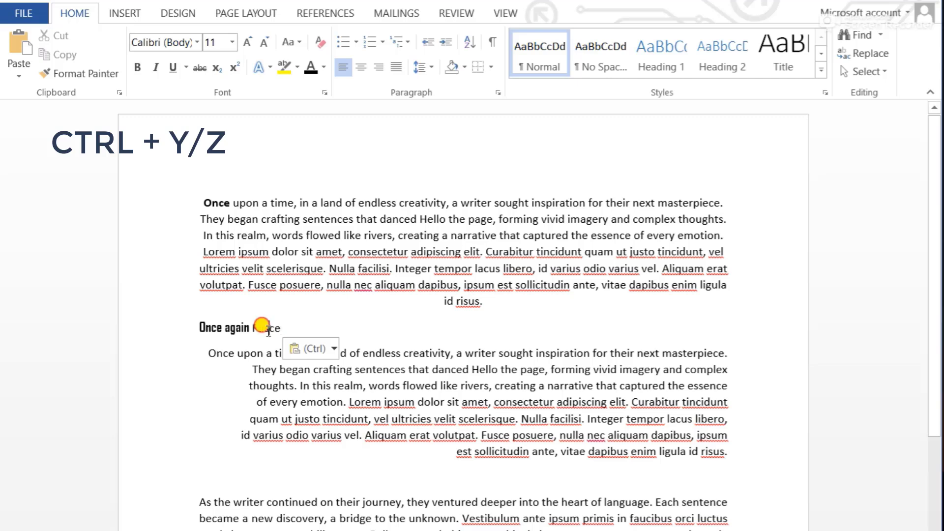
{"action": "double_click", "coordinate": [272, 327]}
{"action": "key", "text": "ctrl+b"}
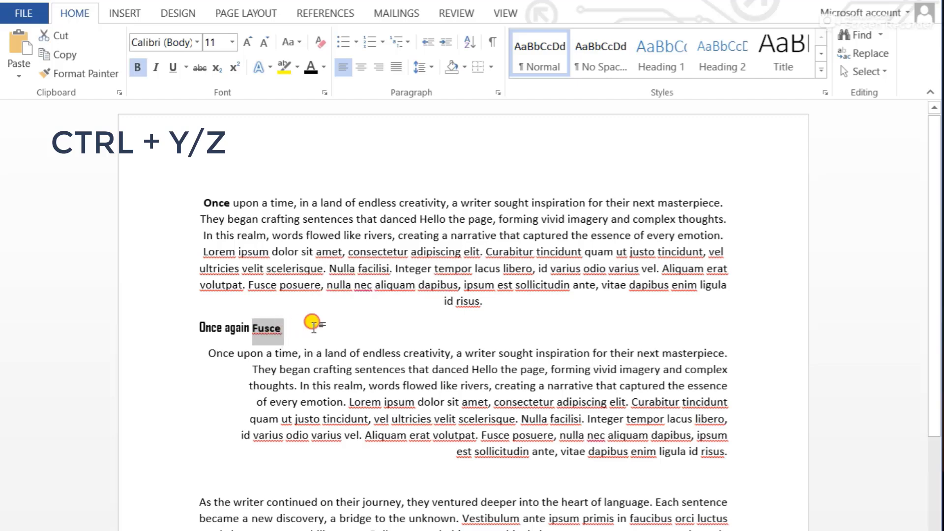
{"action": "left_click", "coordinate": [314, 326]}
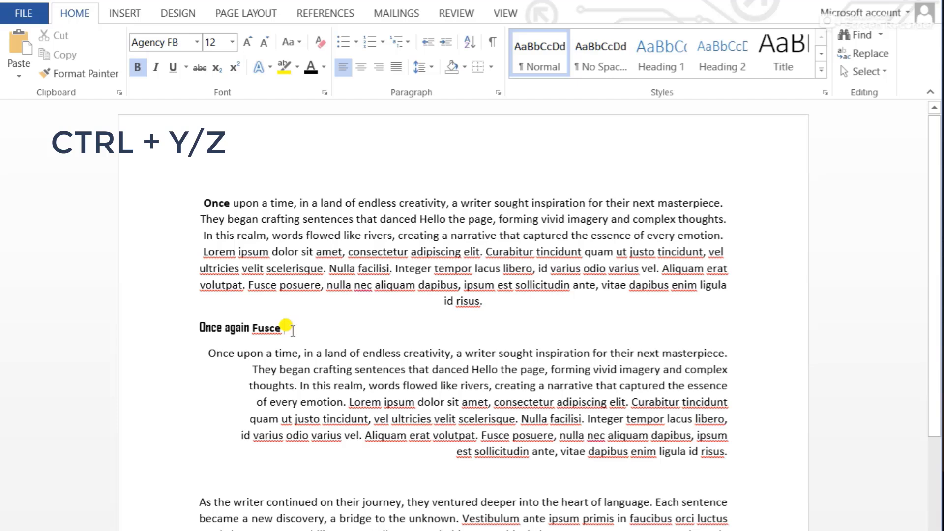
Delete the words "Fusce" and "again" from the heading line
{"action": "double_click", "coordinate": [274, 331]}
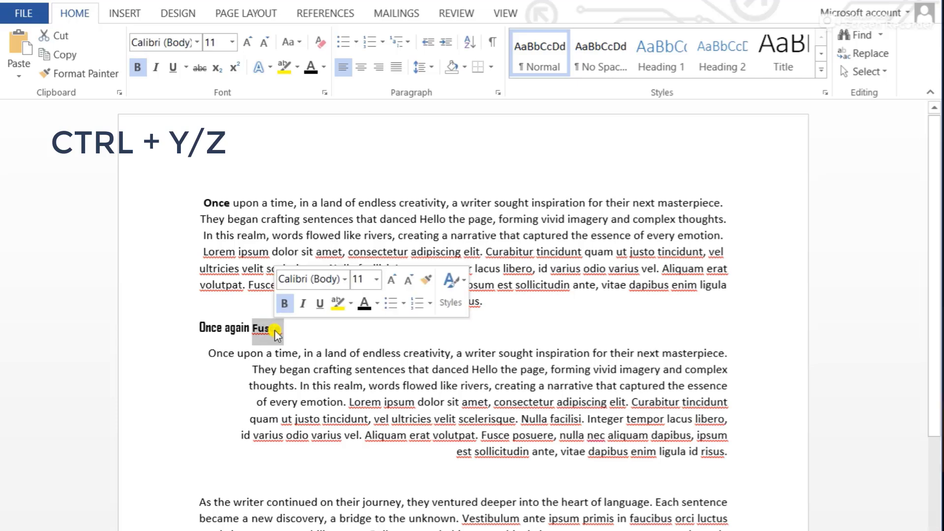
{"action": "key", "text": "BackSpace"}
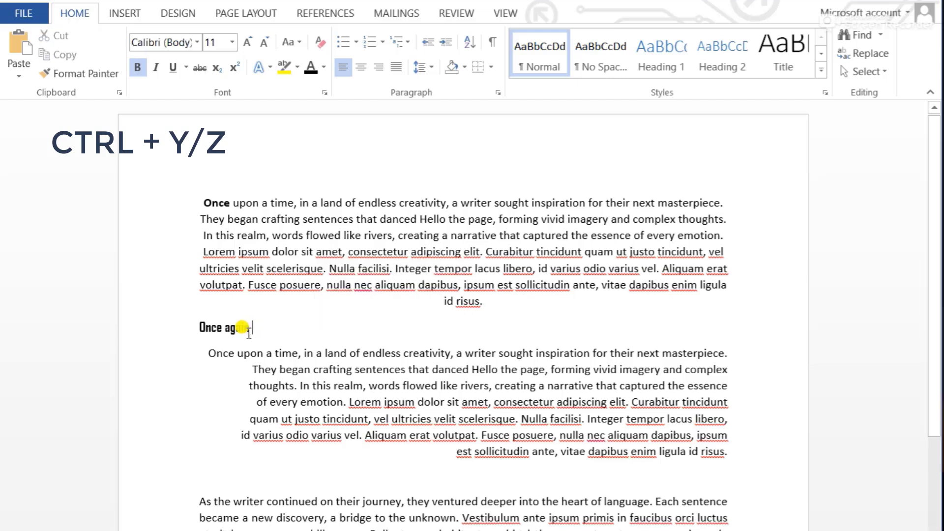
{"action": "double_click", "coordinate": [234, 328]}
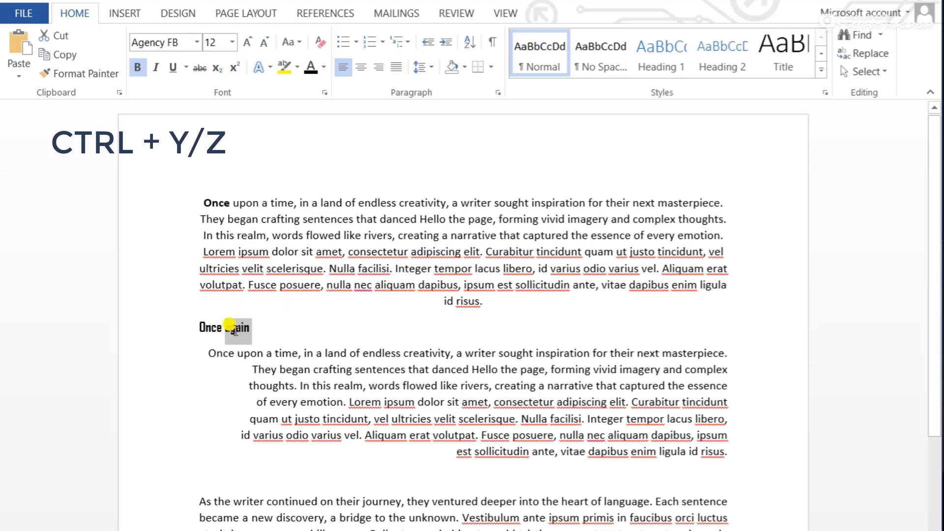
{"action": "key", "text": "BackSpace"}
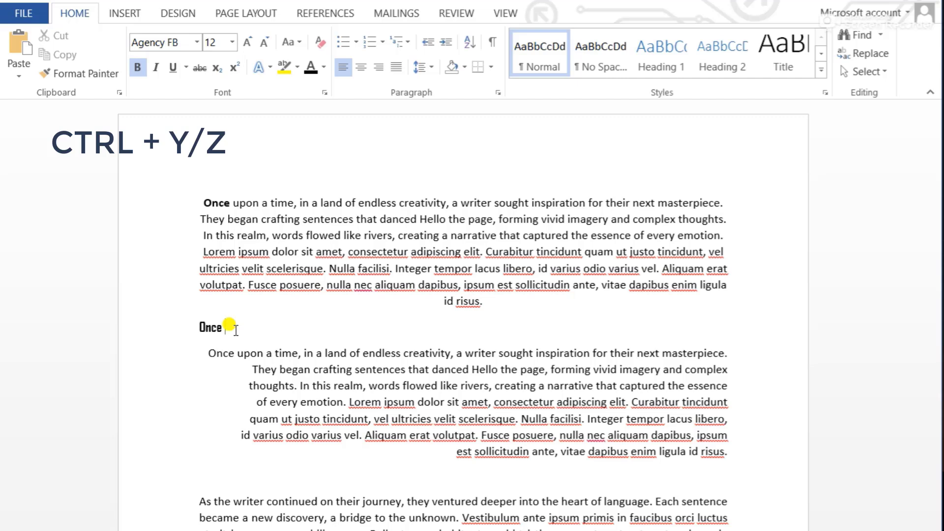
Undo the deletions of "again" and the bold "Fusce" in the heading line
{"action": "key", "text": "ctrl+z"}
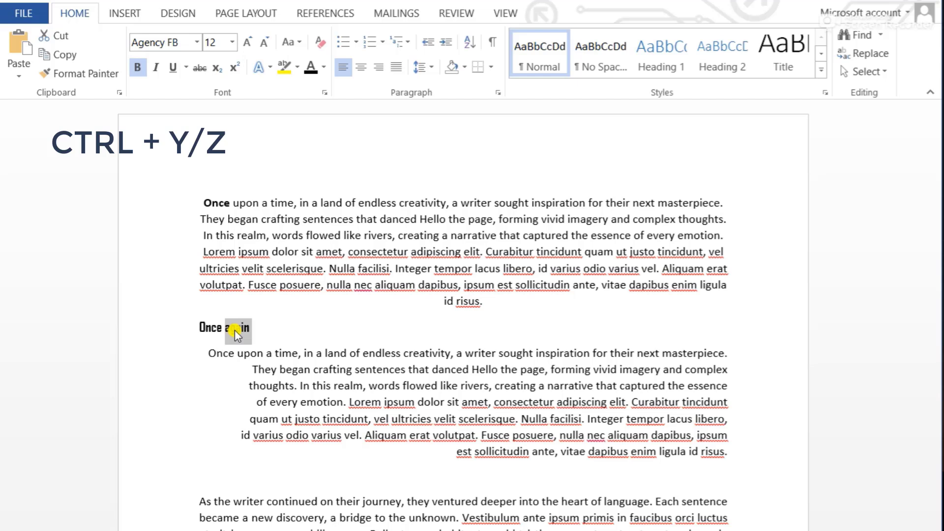
{"action": "left_click", "coordinate": [297, 325]}
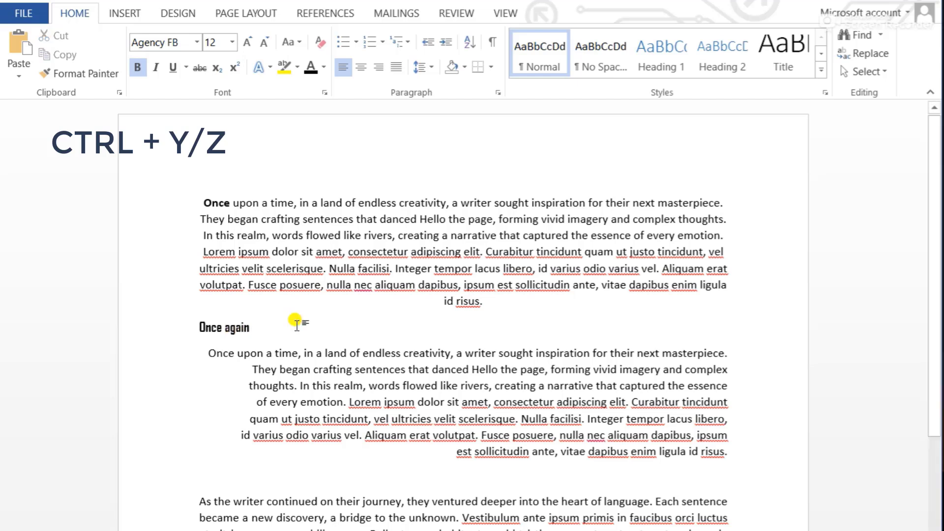
{"action": "key", "text": "ctrl+y"}
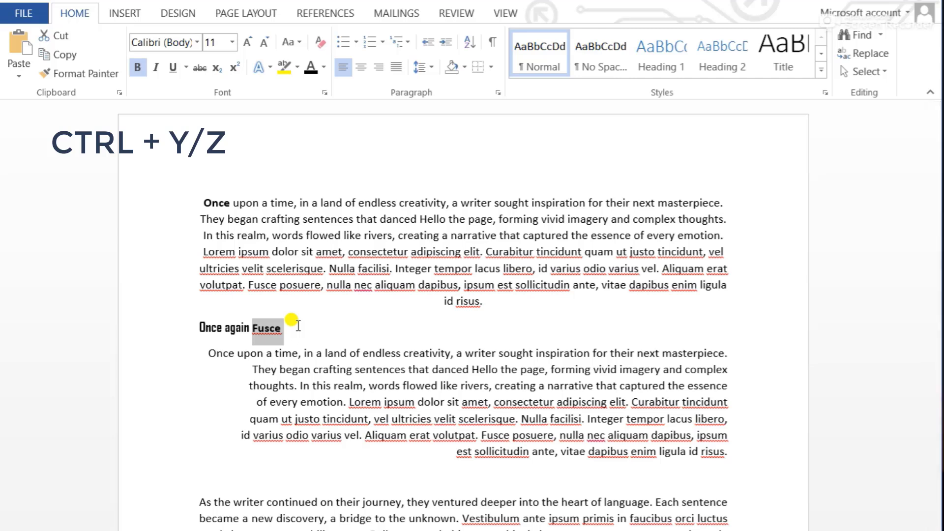
{"action": "key", "text": "ctrl+y"}
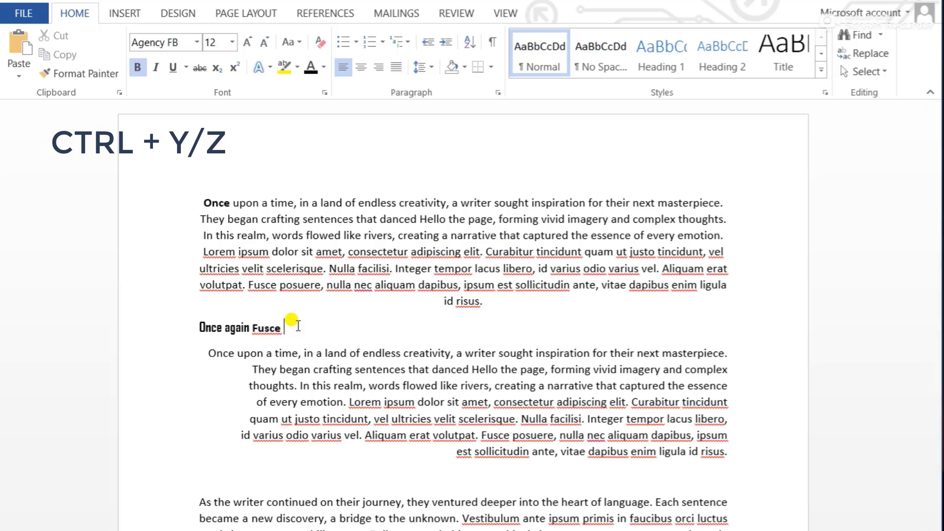
{"action": "double_click", "coordinate": [265, 326]}
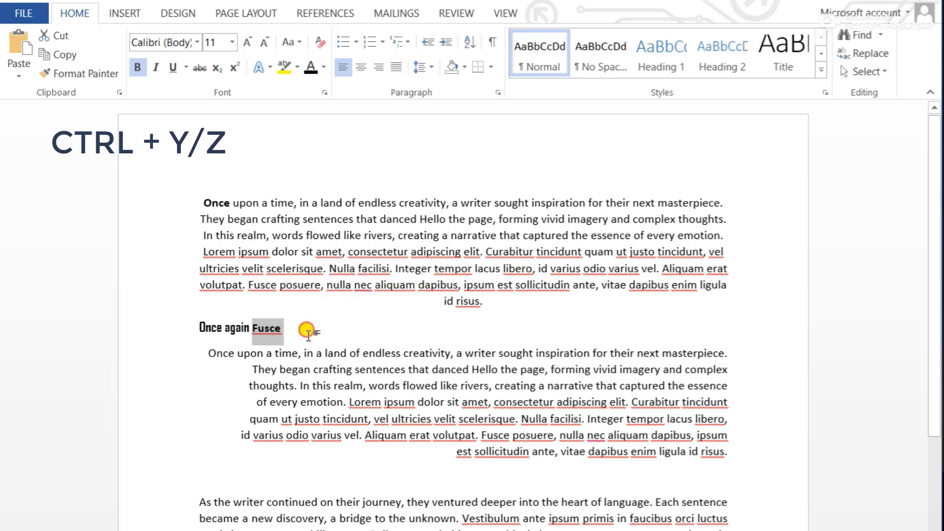
{"action": "left_click", "coordinate": [306, 330]}
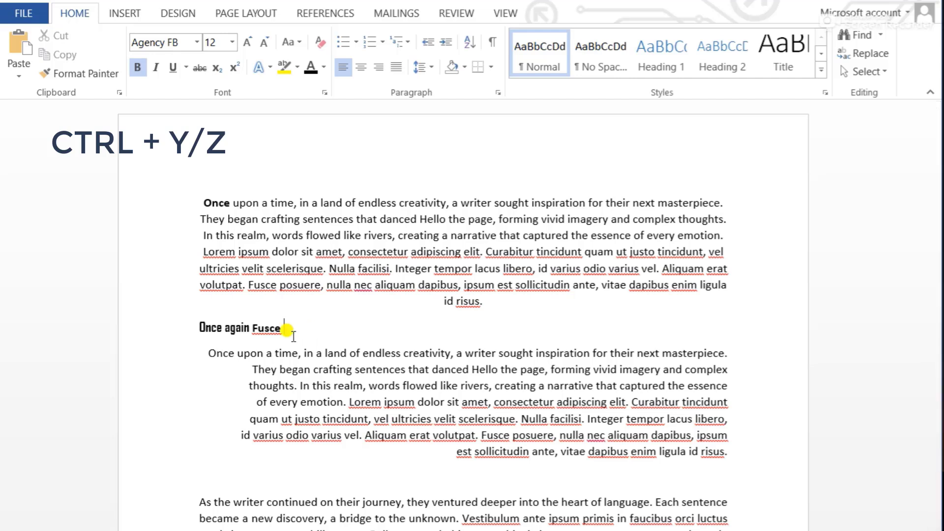
{"action": "double_click", "coordinate": [265, 329]}
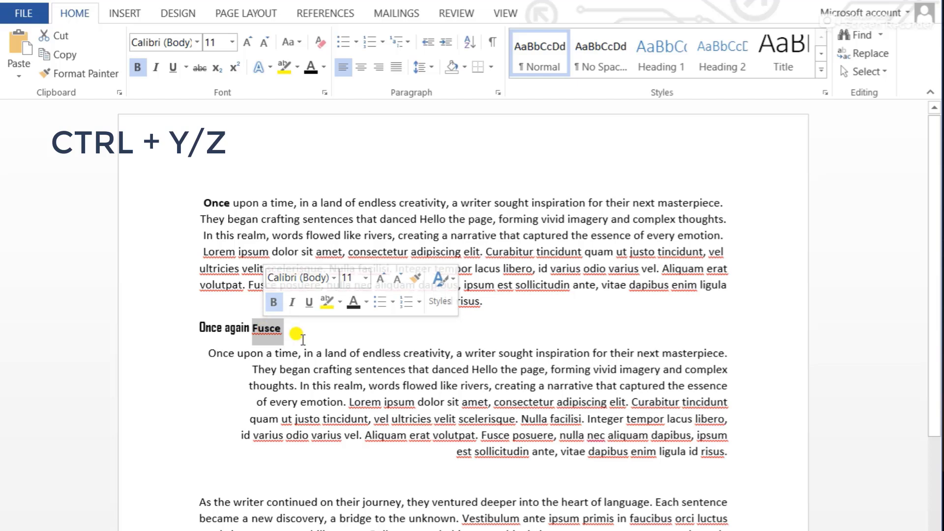
{"action": "left_click", "coordinate": [297, 334]}
{"action": "double_click", "coordinate": [269, 333]}
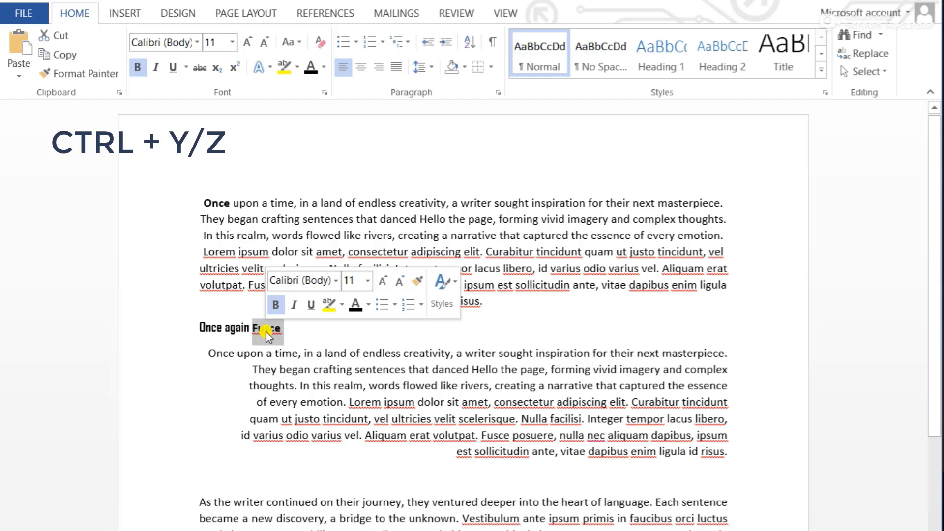
Undo the addition of "Fusce" at the end of the "Once again" heading line
{"action": "left_click", "coordinate": [266, 335]}
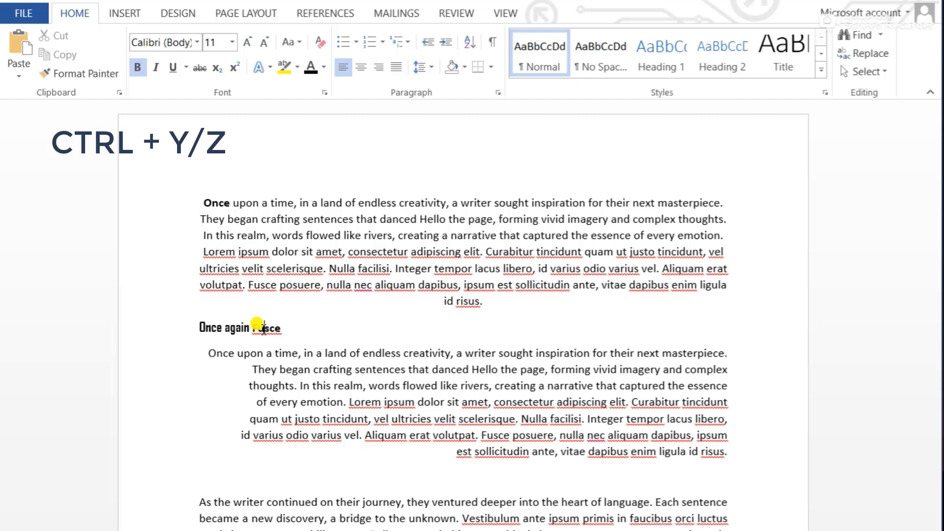
{"action": "key", "text": "ctrl+z"}
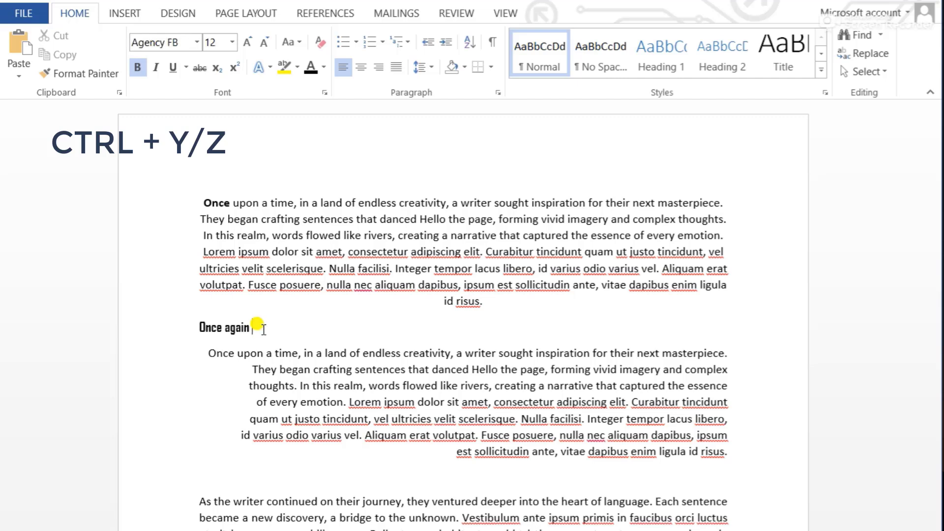